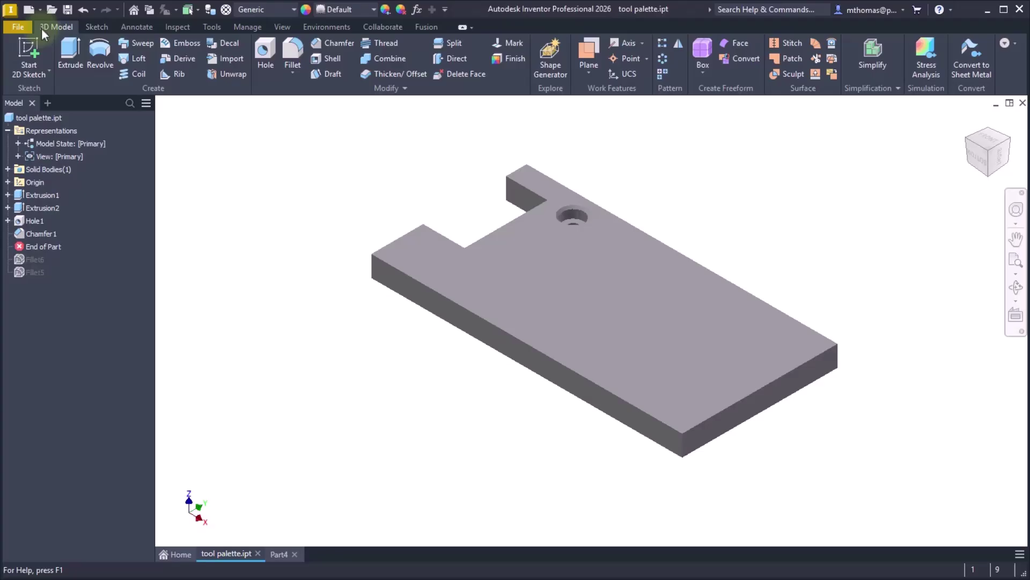
# - Look through the new-file templates and their folder on disk, then close without creating a file
pyautogui.click(28, 11)
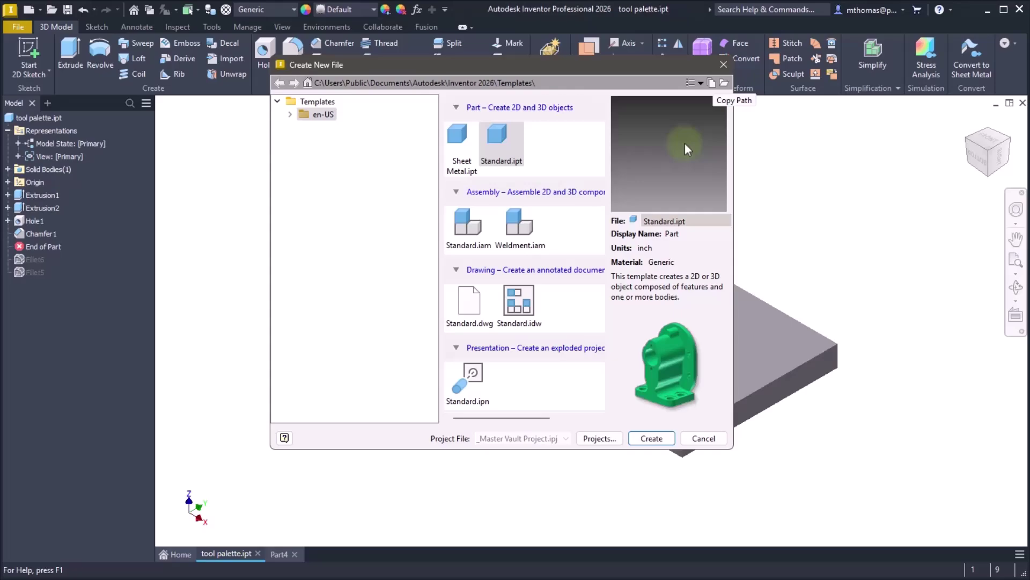
pyautogui.click(724, 83)
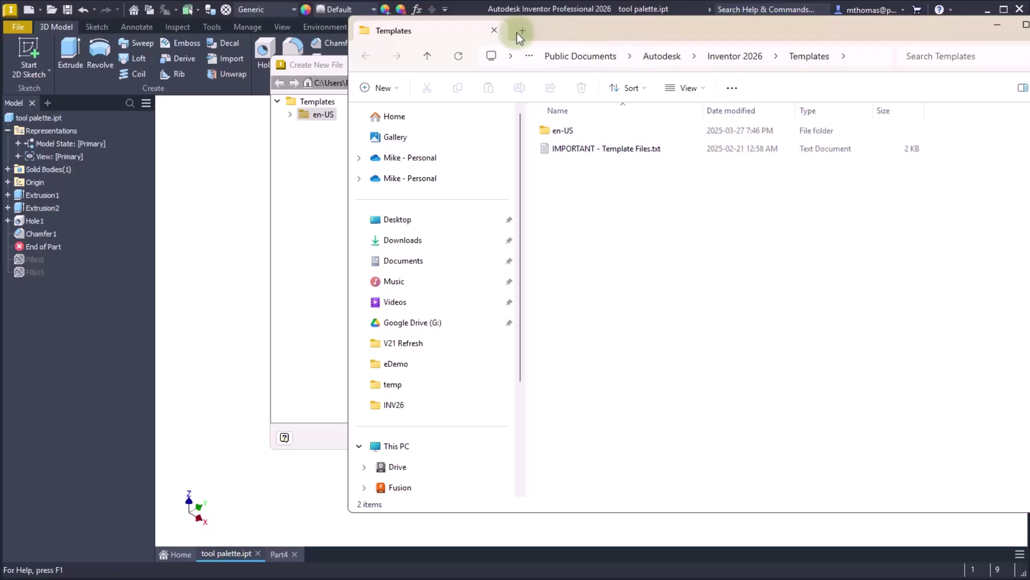
pyautogui.click(496, 31)
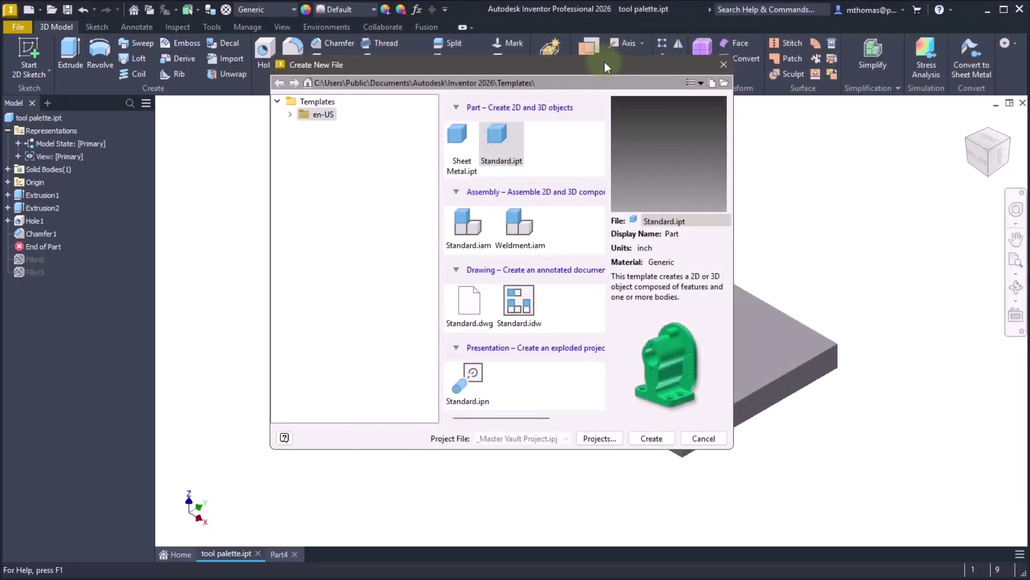
pyautogui.click(701, 438)
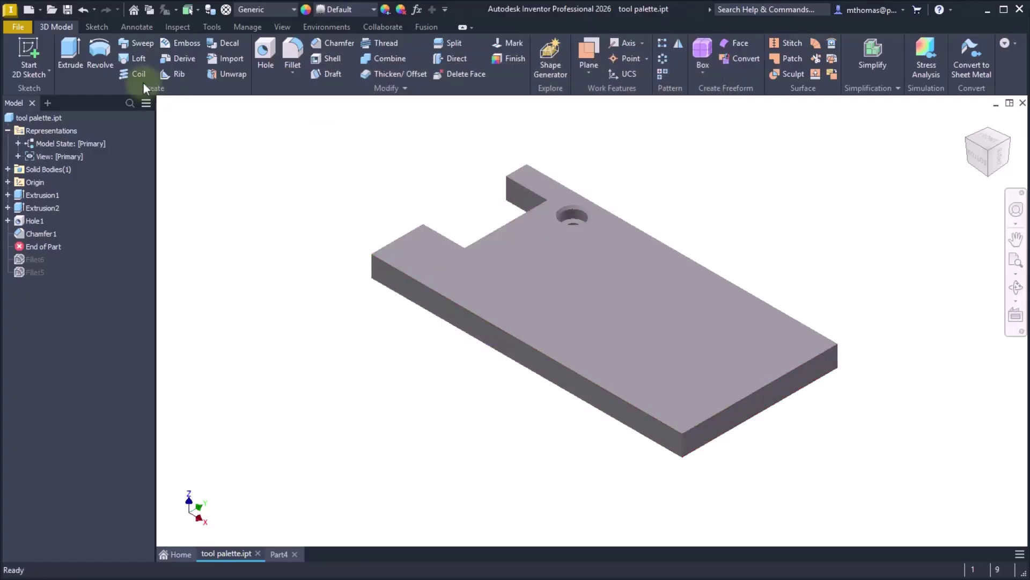
# - Review the project list, then browse the Open dialog to D:\_Vault Working Folder\Designs
pyautogui.click(57, 12)
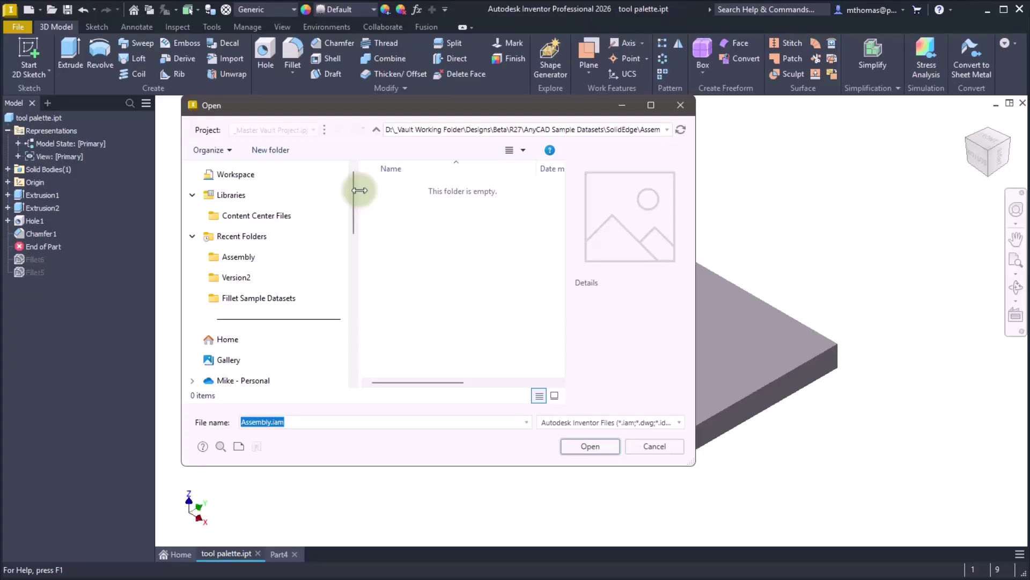
pyautogui.click(322, 130)
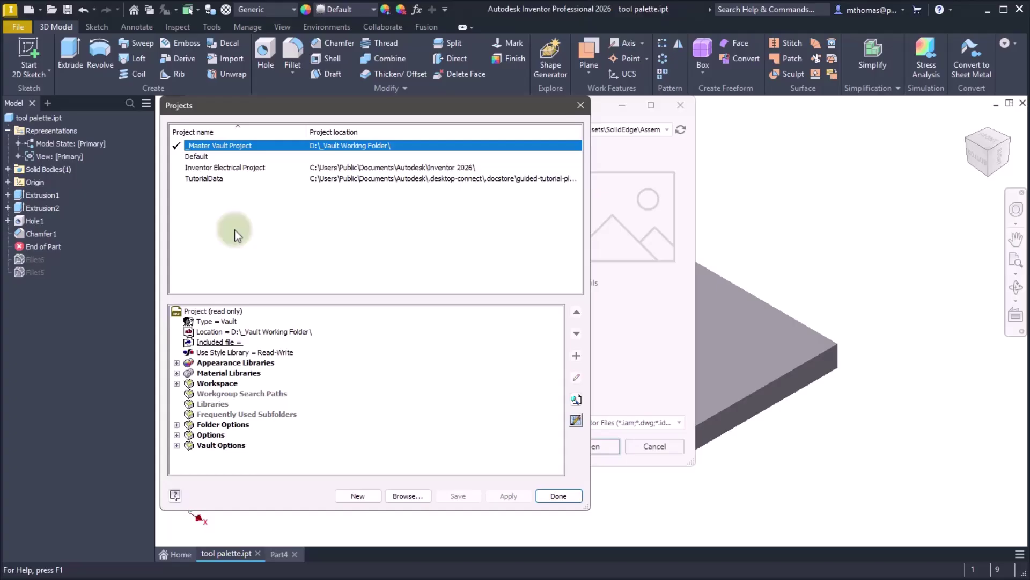
pyautogui.click(558, 496)
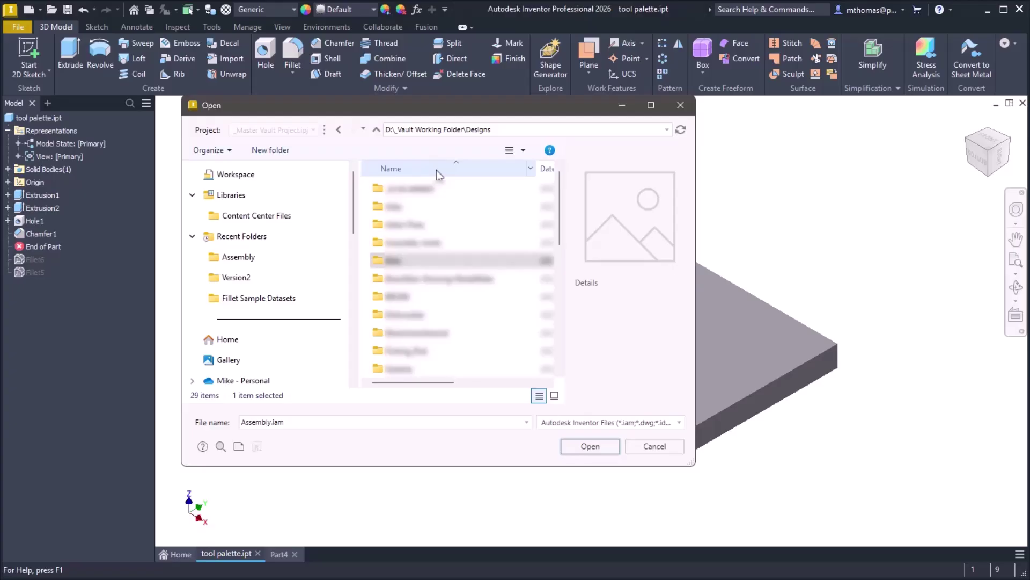
pyautogui.click(353, 159)
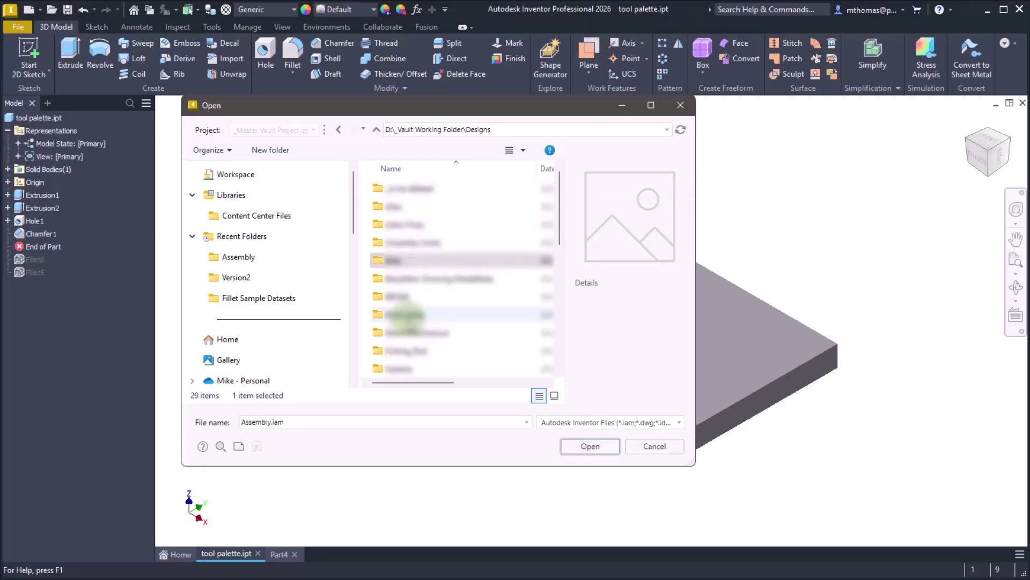
# - In the Dishwasher folder, preview the Dishwasher Base.dwg drawing and Dishwasher Base.iam assembly
pyautogui.doubleClick(456, 315)
pyautogui.scroll(-5, 465, 325)
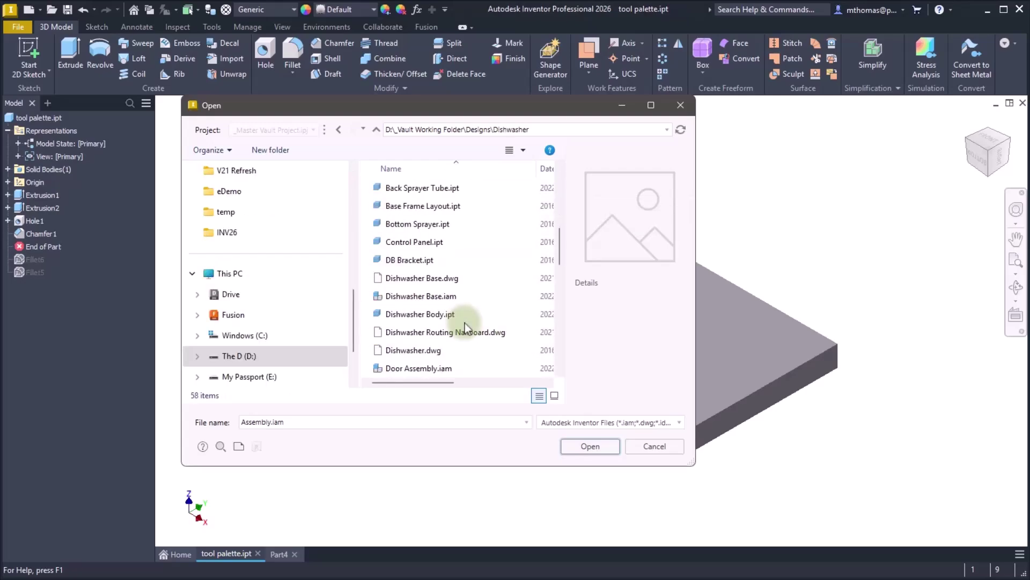
pyautogui.click(435, 279)
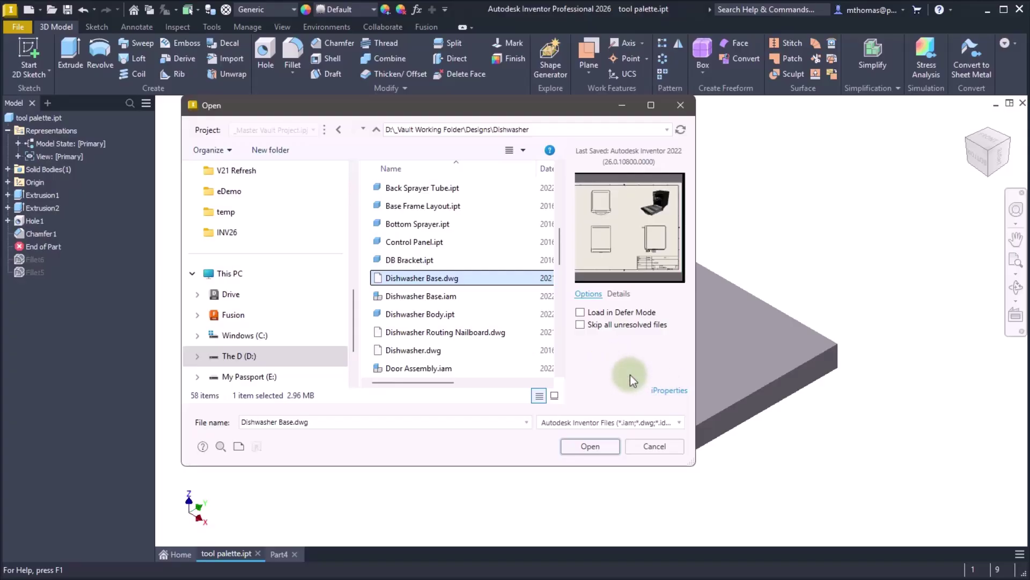
pyautogui.click(447, 297)
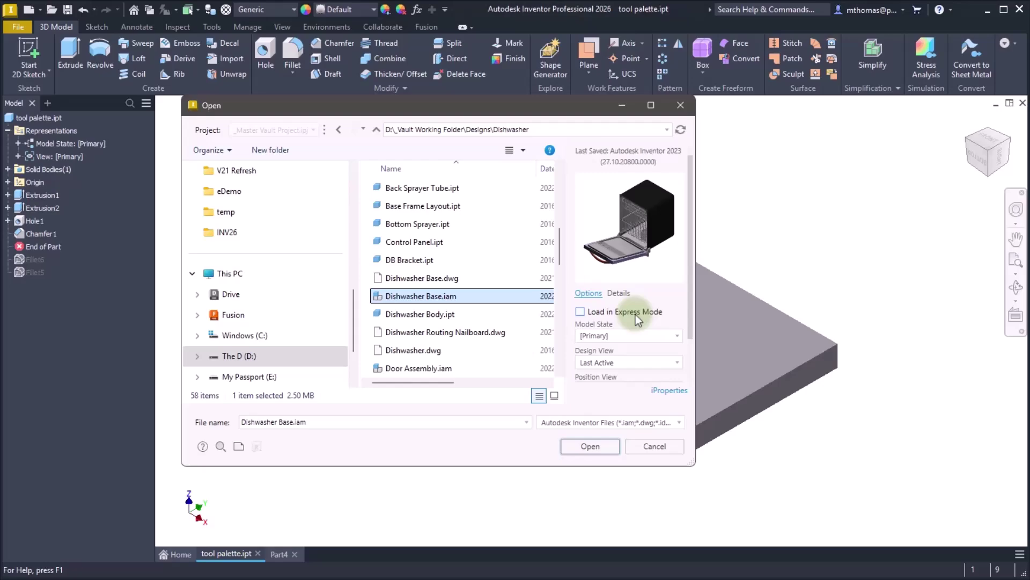
pyautogui.scroll(-2, 669, 283)
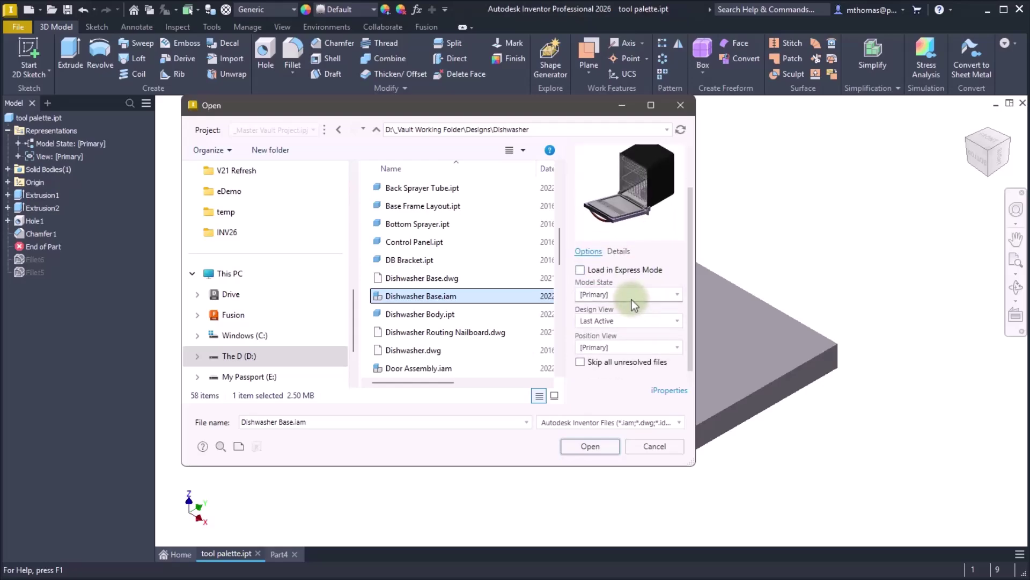
# - Open DB Bracket.ipt with the default model state and Last Active design view
pyautogui.click(413, 263)
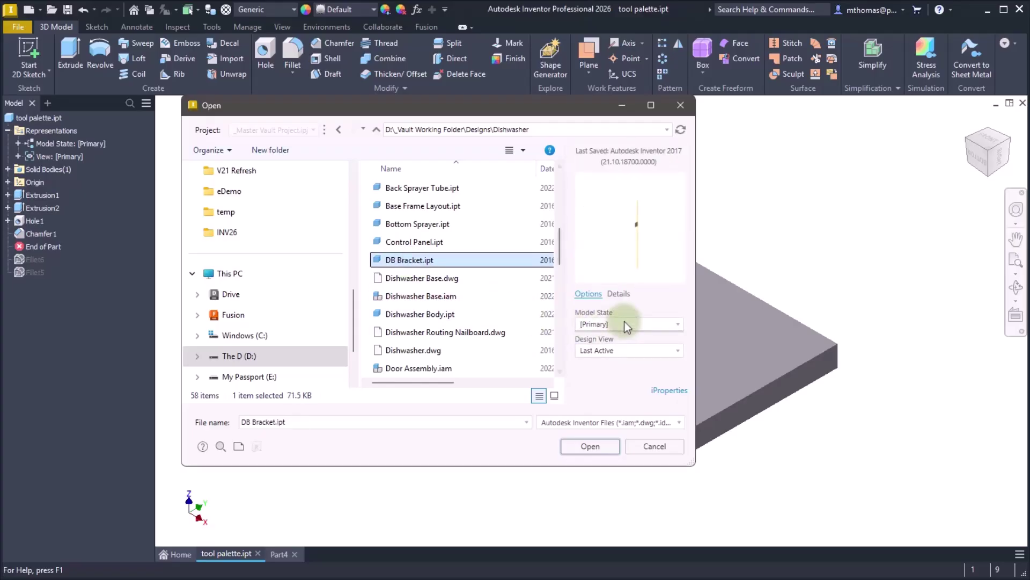
pyautogui.click(640, 324)
pyautogui.click(631, 337)
pyautogui.click(628, 350)
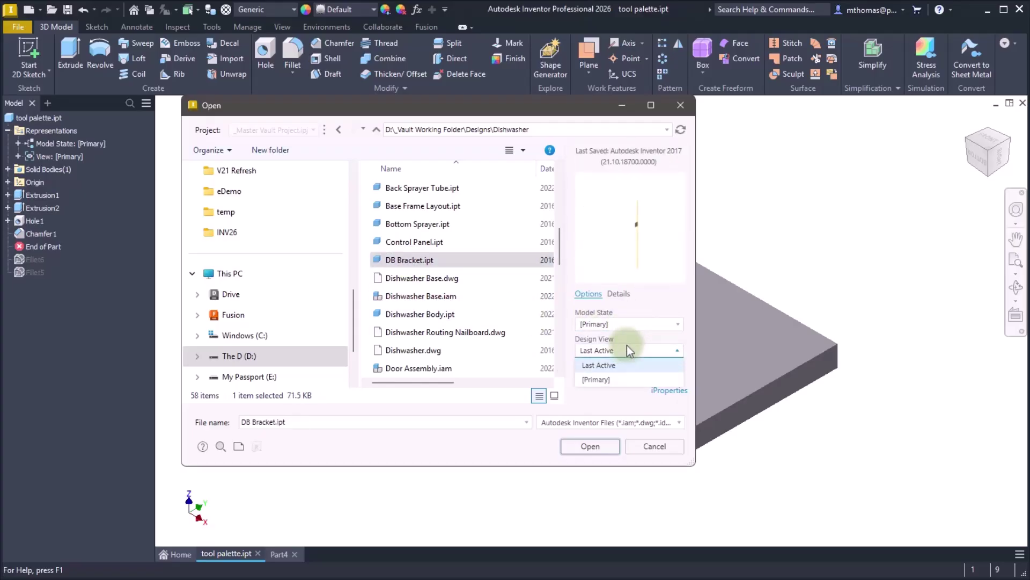
pyautogui.click(627, 348)
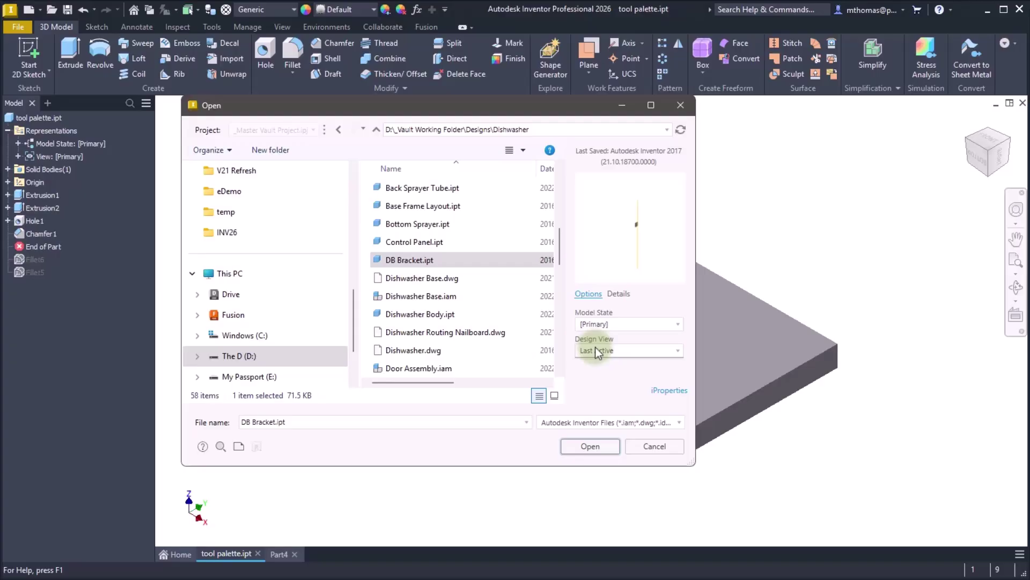
pyautogui.click(591, 446)
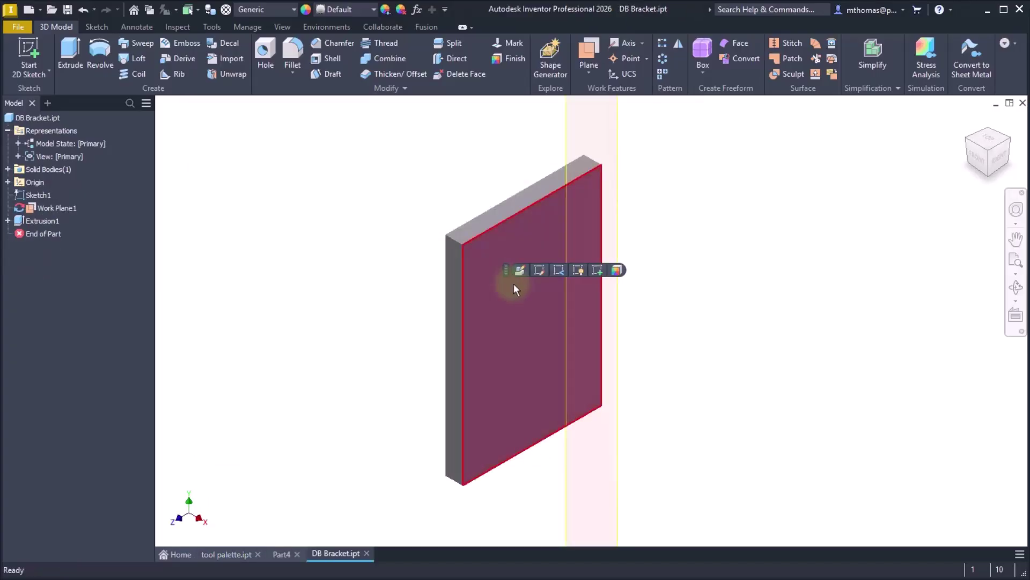
# - On a new sketch on the bracket's front face, draw a 10 mm midpoint line
pyautogui.click(564, 296)
pyautogui.click(520, 270)
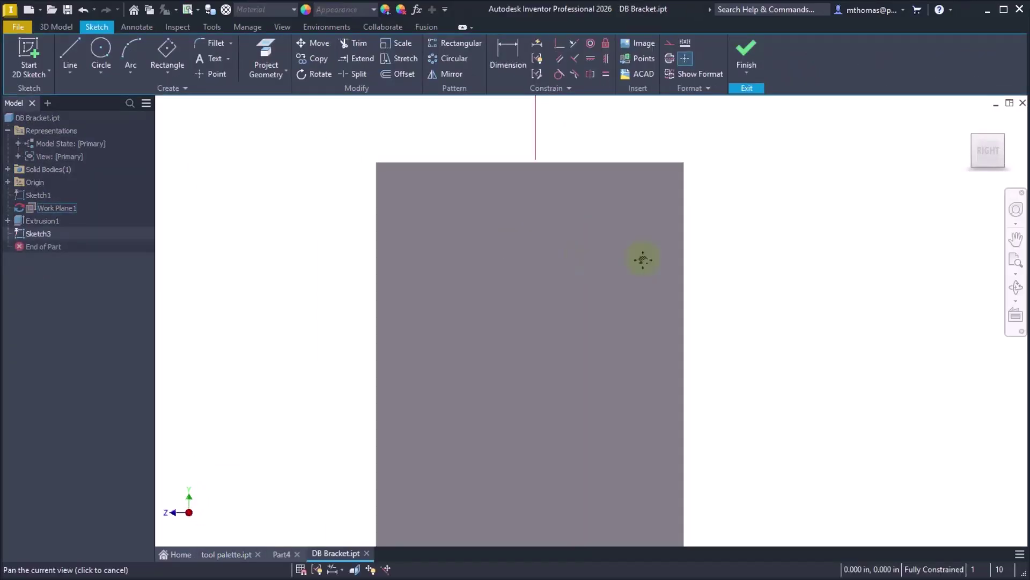
pyautogui.click(69, 78)
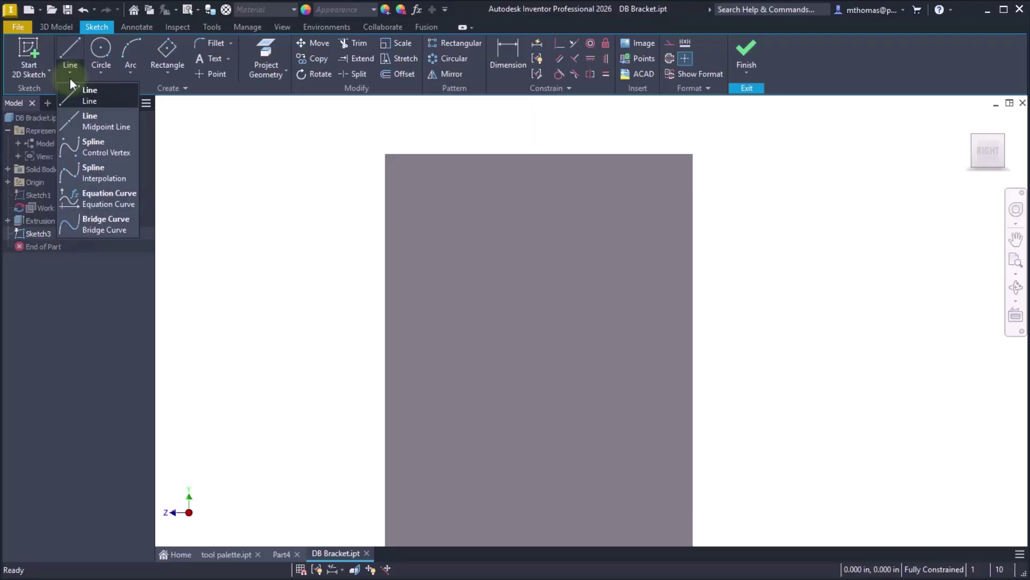
pyautogui.click(97, 126)
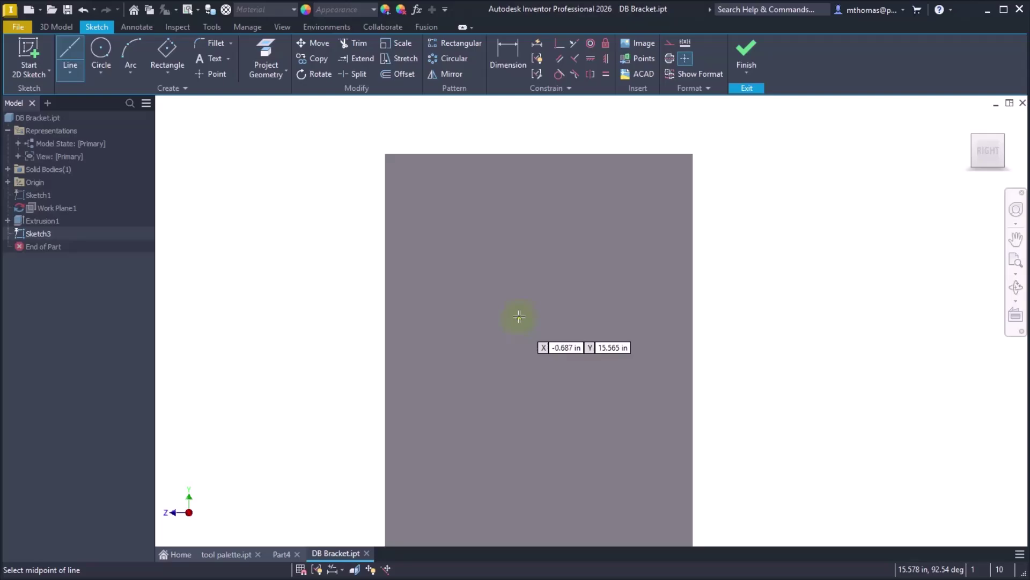
pyautogui.click(528, 252)
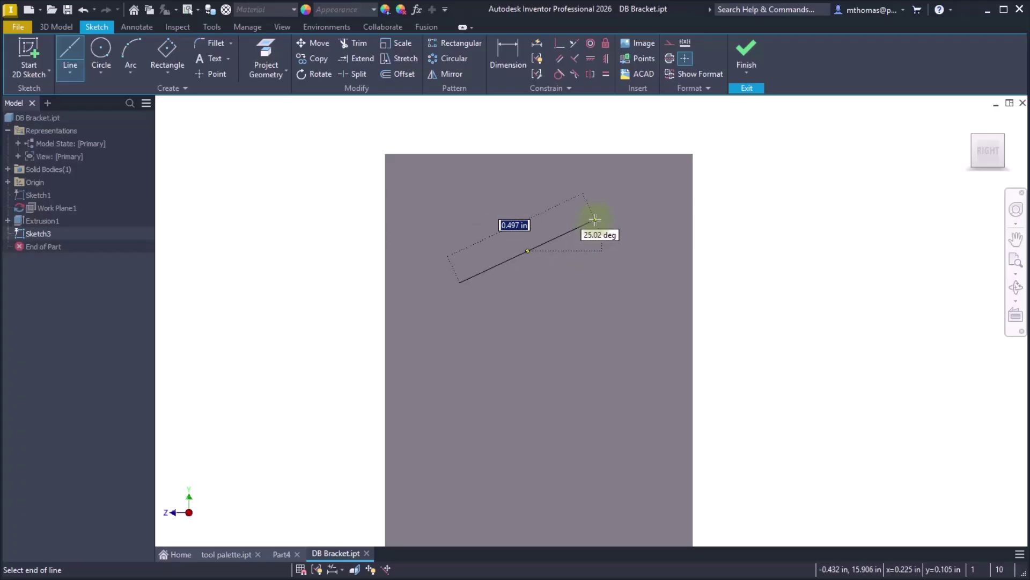
pyautogui.write('.5IN')
pyautogui.press('BackSpace')
pyautogui.press('BackSpace')
pyautogui.press('BackSpace')
pyautogui.press('BackSpace')
pyautogui.write('10MM')
pyautogui.press('Return')
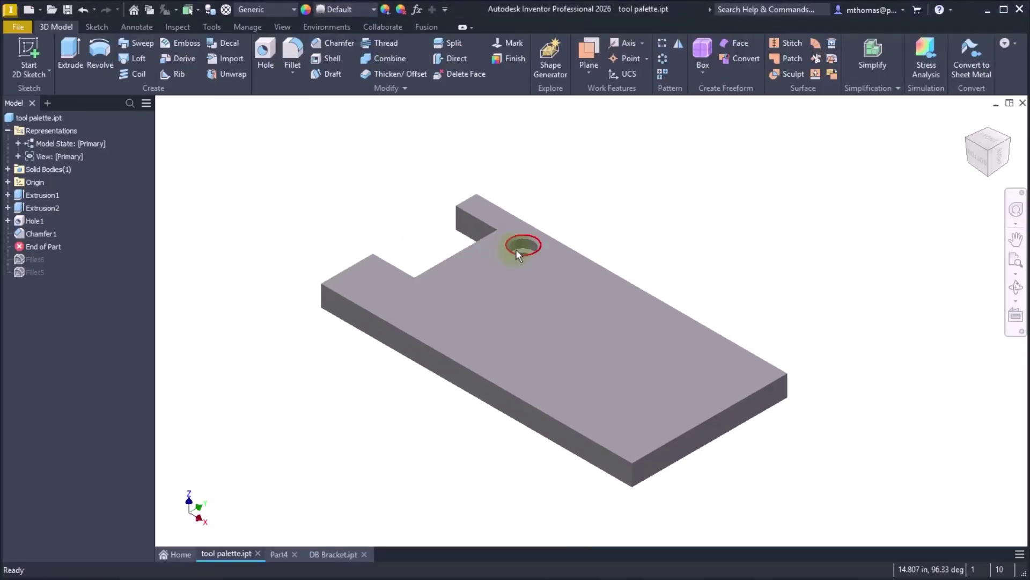
# - Start a rectangular pattern with Hole1 and Chamfer1 as the features to repeat
pyautogui.scroll(-5, 621, 230)
pyautogui.scroll(3, 607, 218)
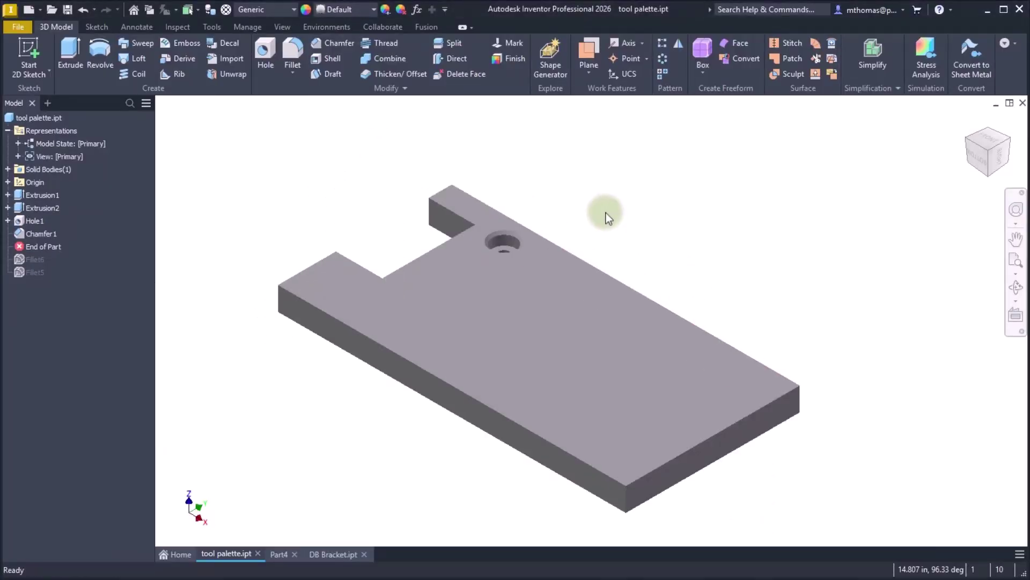
pyautogui.click(662, 46)
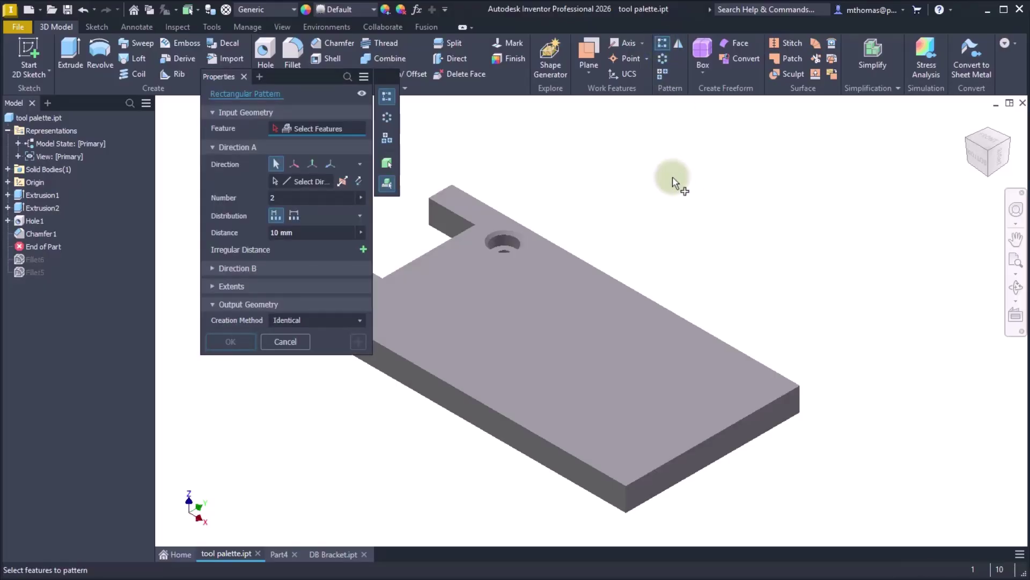
pyautogui.click(501, 239)
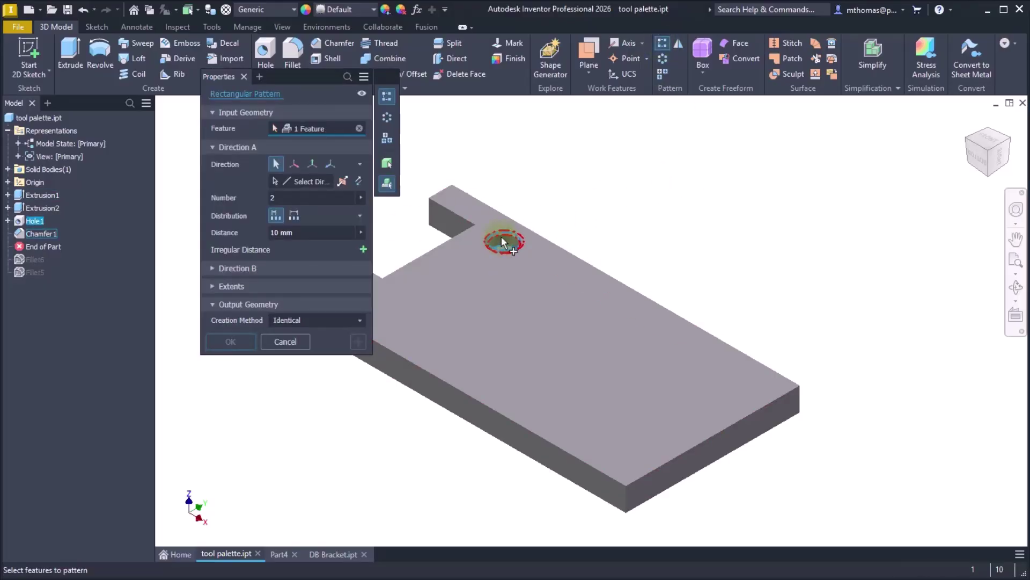
pyautogui.click(501, 238)
pyautogui.moveTo(315, 76); pyautogui.dragTo(315, 111)
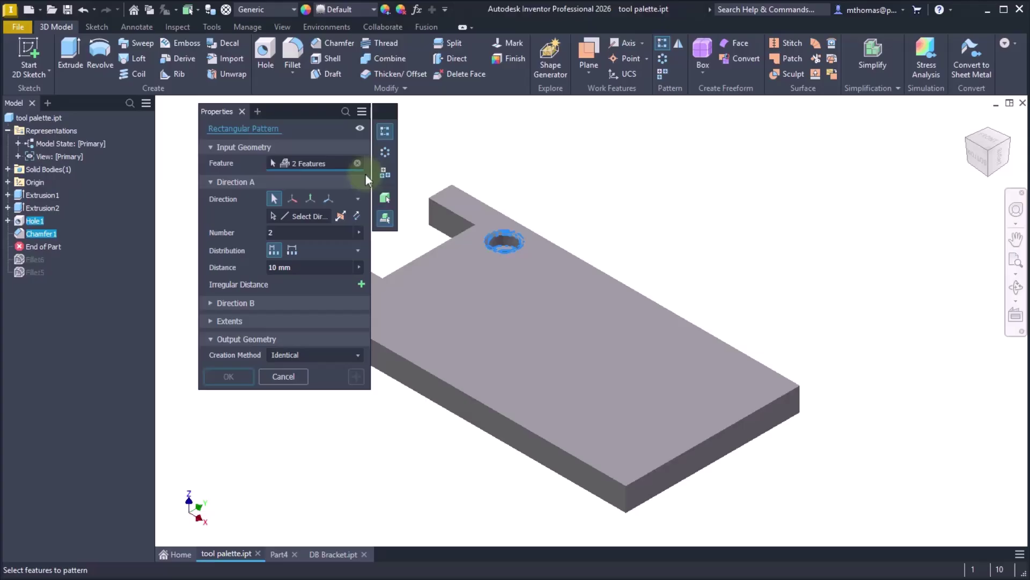
# - Run Direction A along the plate's long top edge with 4 copies spaced 6 apart
pyautogui.click(295, 214)
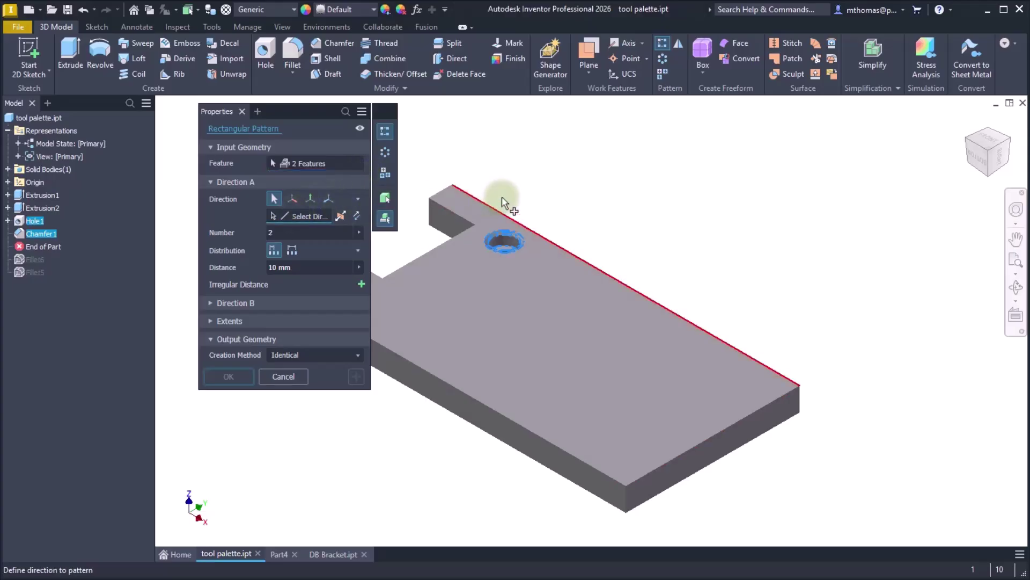
pyautogui.click(547, 233)
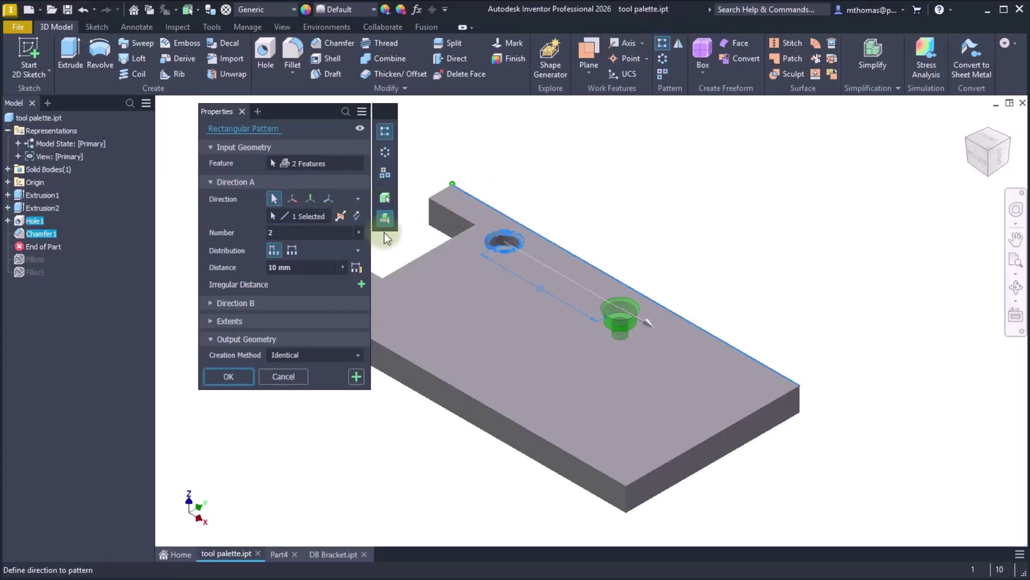
pyautogui.click(294, 232)
pyautogui.write('4')
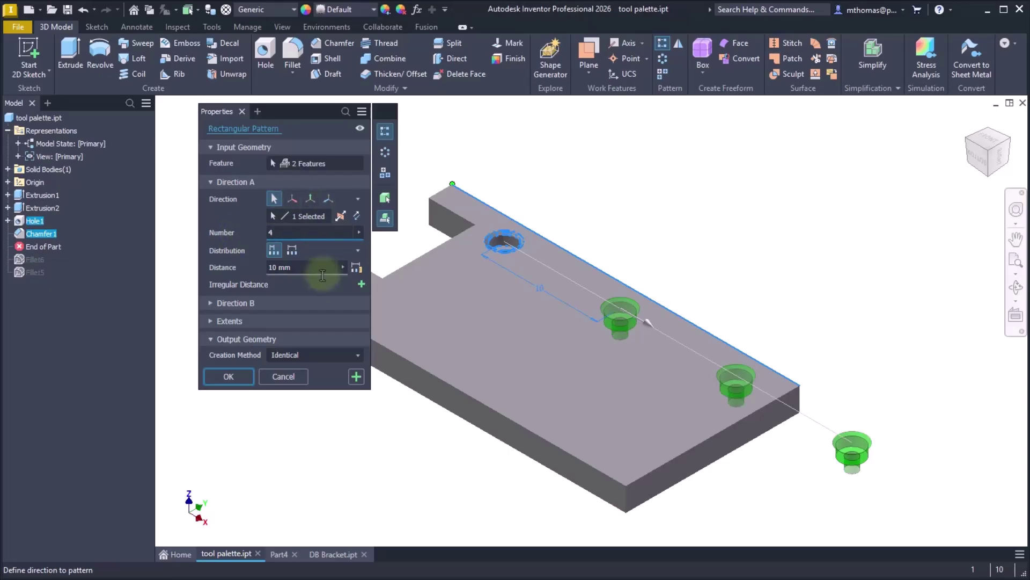
pyautogui.click(299, 267)
pyautogui.write('6')
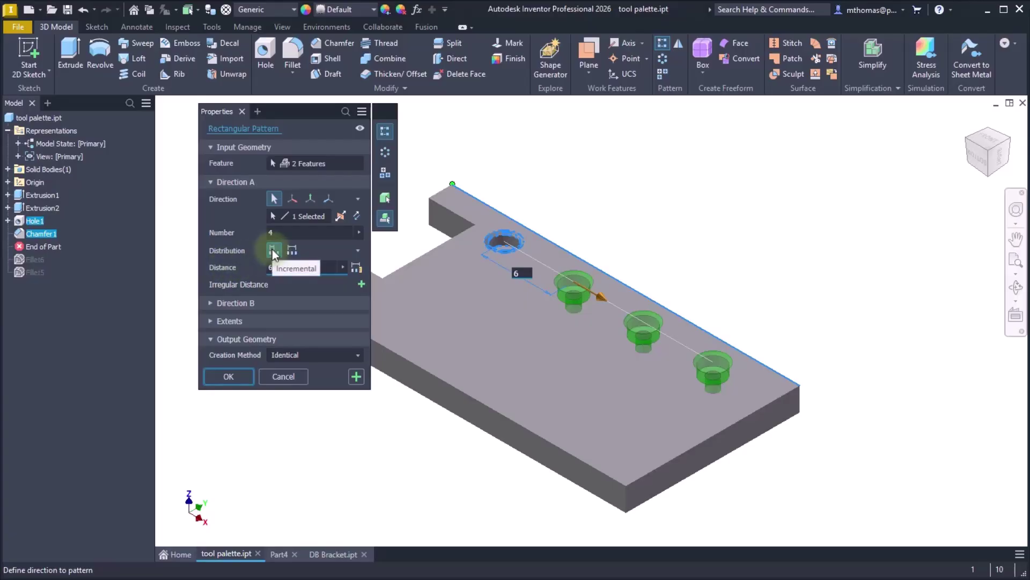
# - Try a fitted 12 distance, then return to incremental and use the edge's 30 mm curve length
pyautogui.click(291, 250)
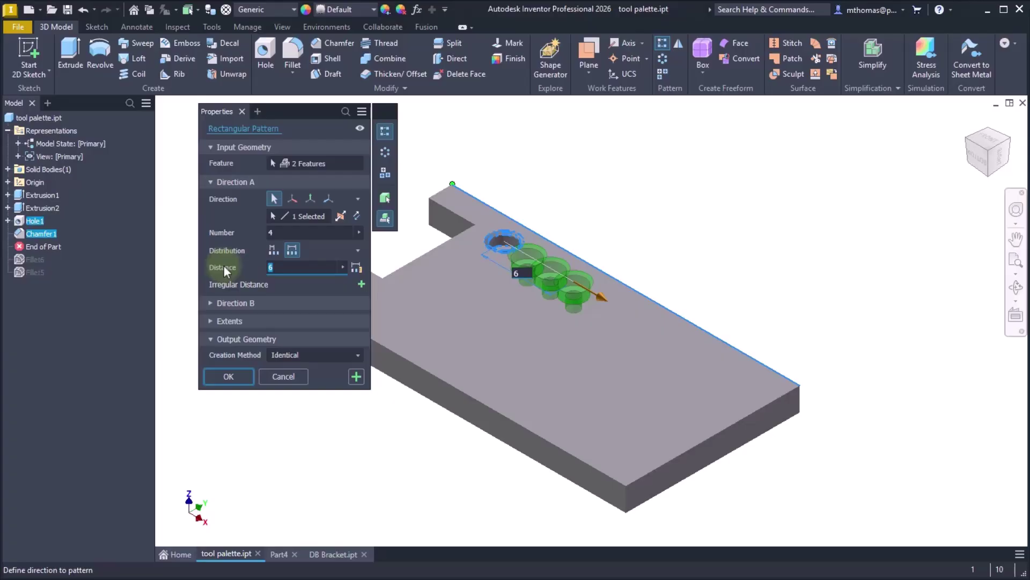
pyautogui.write('12')
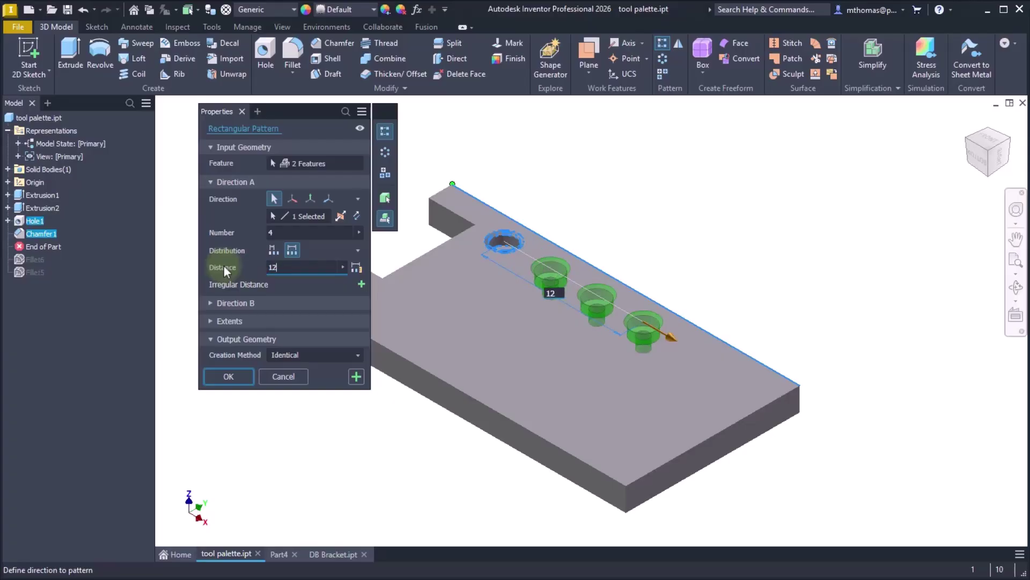
pyautogui.click(272, 248)
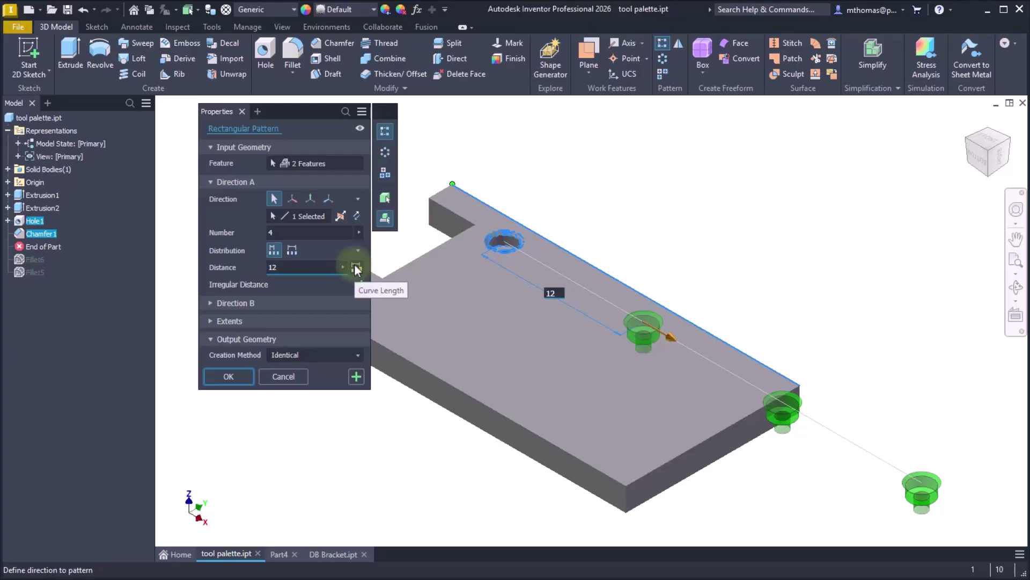
pyautogui.click(356, 267)
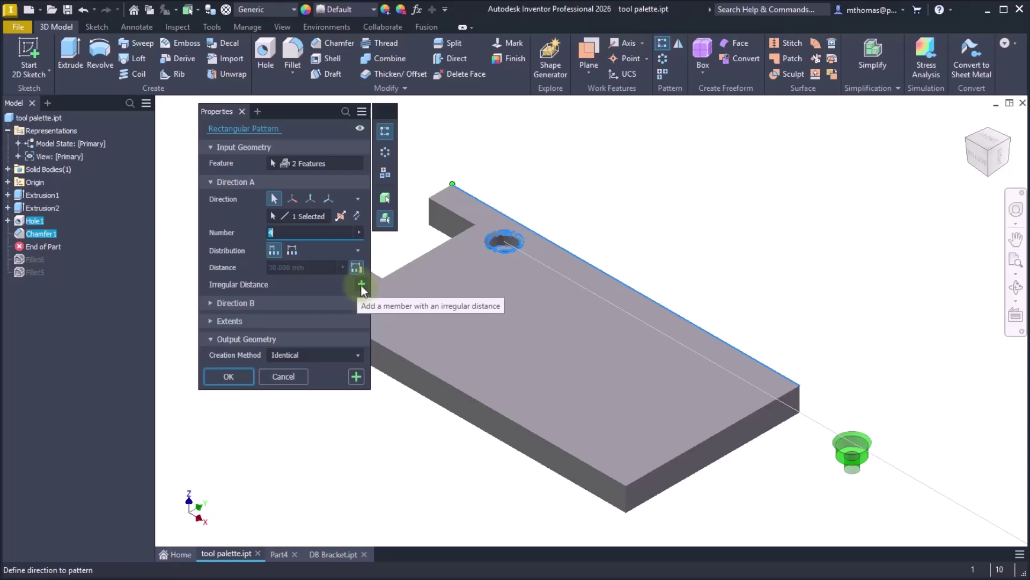
# - Add an irregular distance of 6 for two pattern occurrences
pyautogui.click(362, 285)
pyautogui.scroll(-3, 568, 258)
pyautogui.moveTo(568, 257); pyautogui.dragTo(472, 173, button='middle')
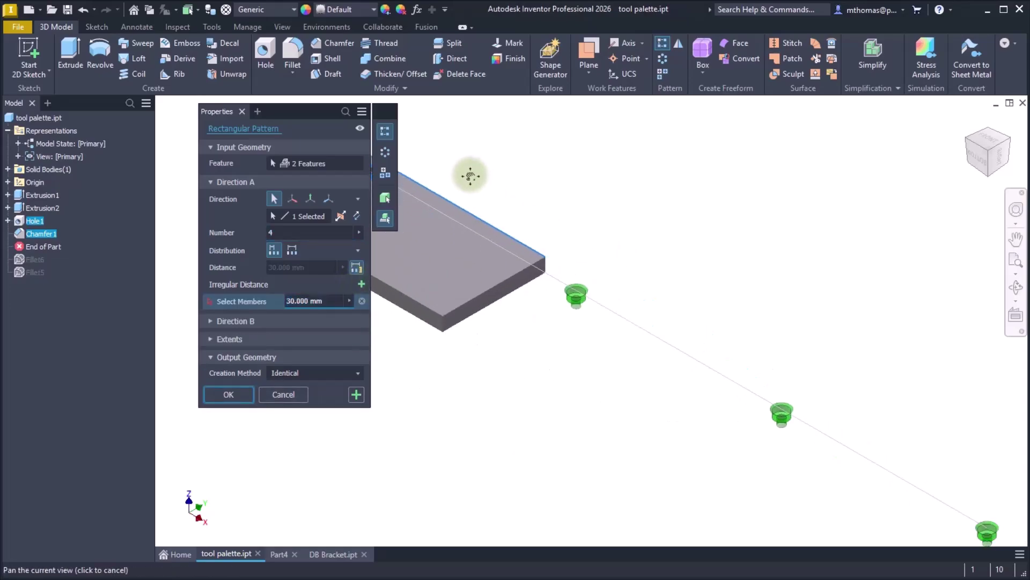
pyautogui.click(573, 292)
pyautogui.click(782, 412)
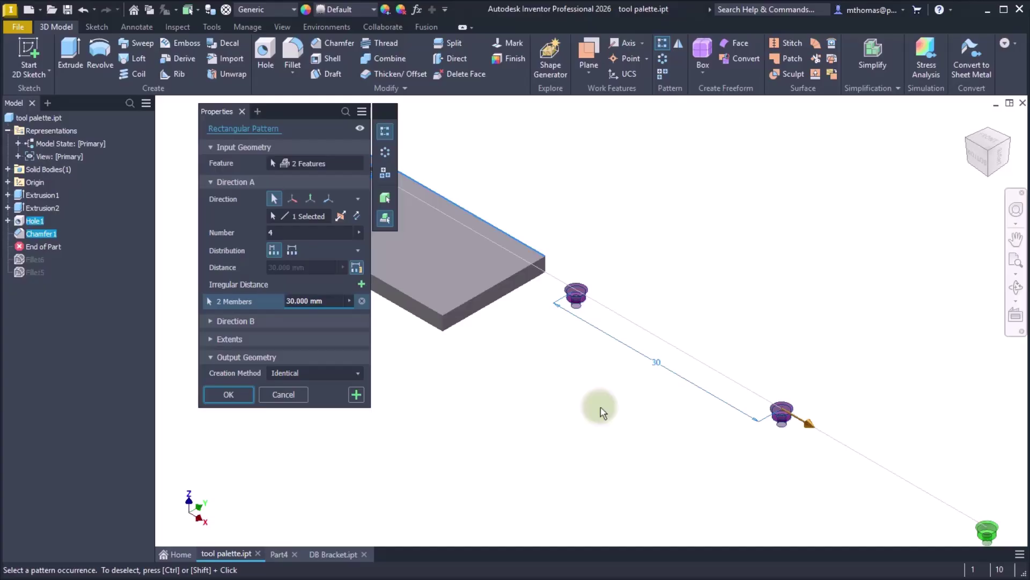
pyautogui.click(203, 293)
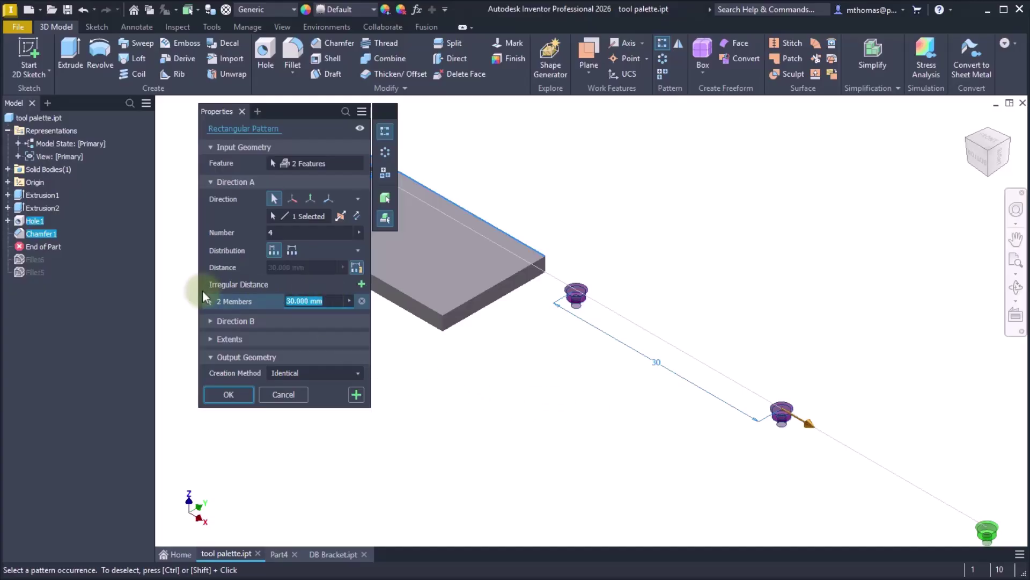
pyautogui.write('6')
pyautogui.moveTo(530, 283); pyautogui.dragTo(616, 332, button='middle')
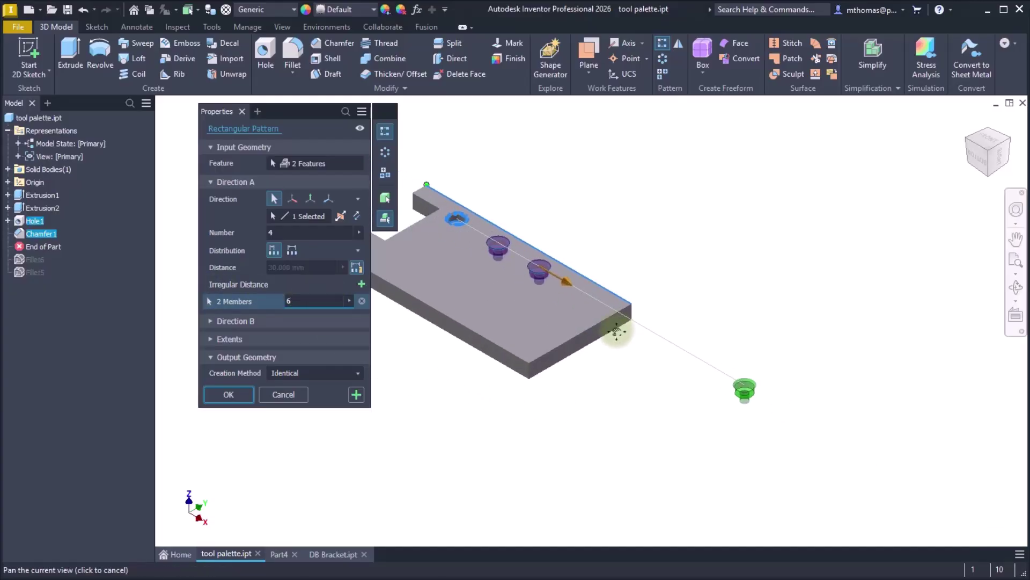
# - Give the last occurrence its own irregular distance of 9 and collapse Direction A
pyautogui.click(361, 284)
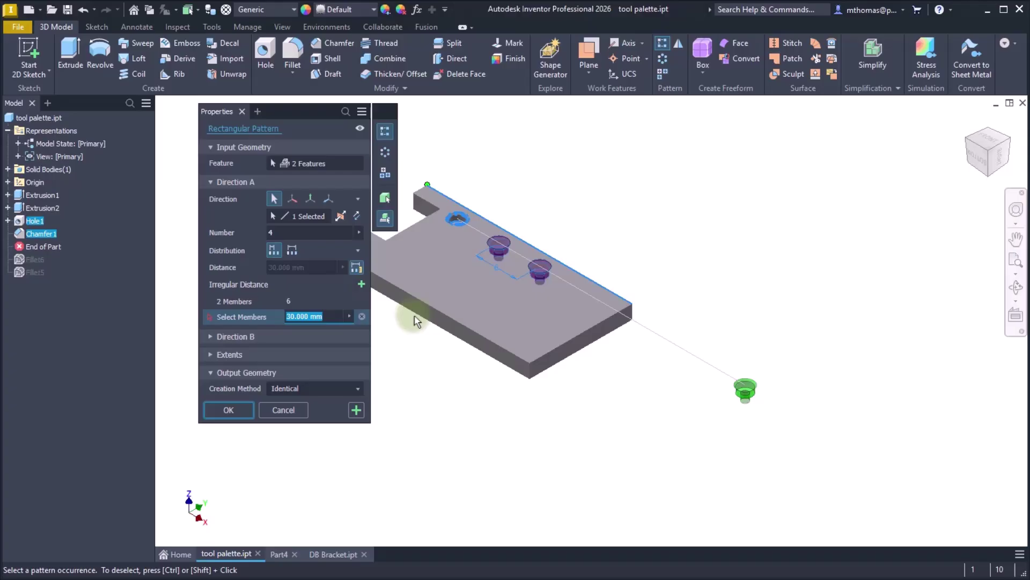
pyautogui.click(745, 390)
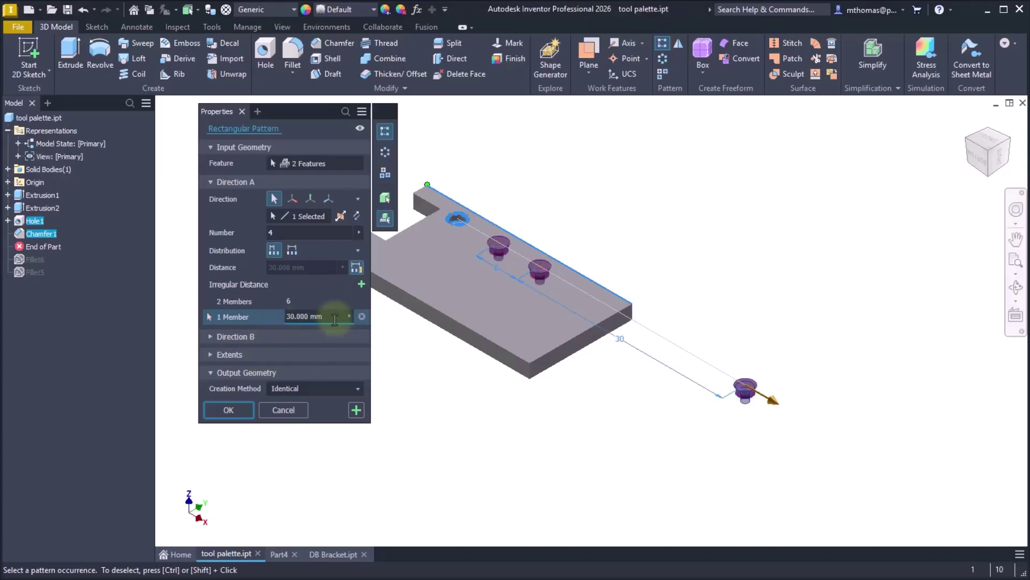
pyautogui.moveTo(334, 320); pyautogui.dragTo(218, 317)
pyautogui.write('10')
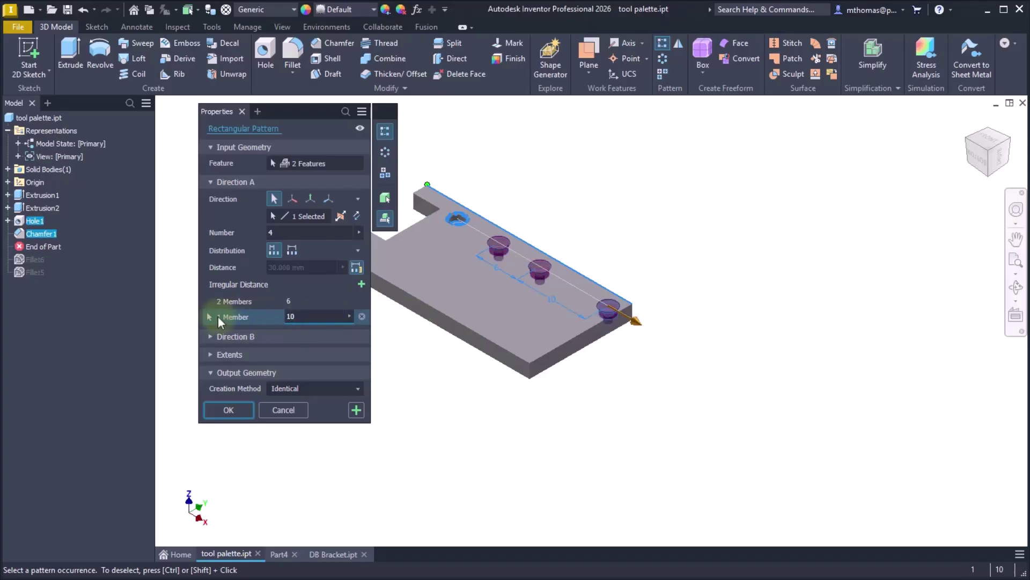
pyautogui.moveTo(322, 316); pyautogui.dragTo(247, 312)
pyautogui.write('9')
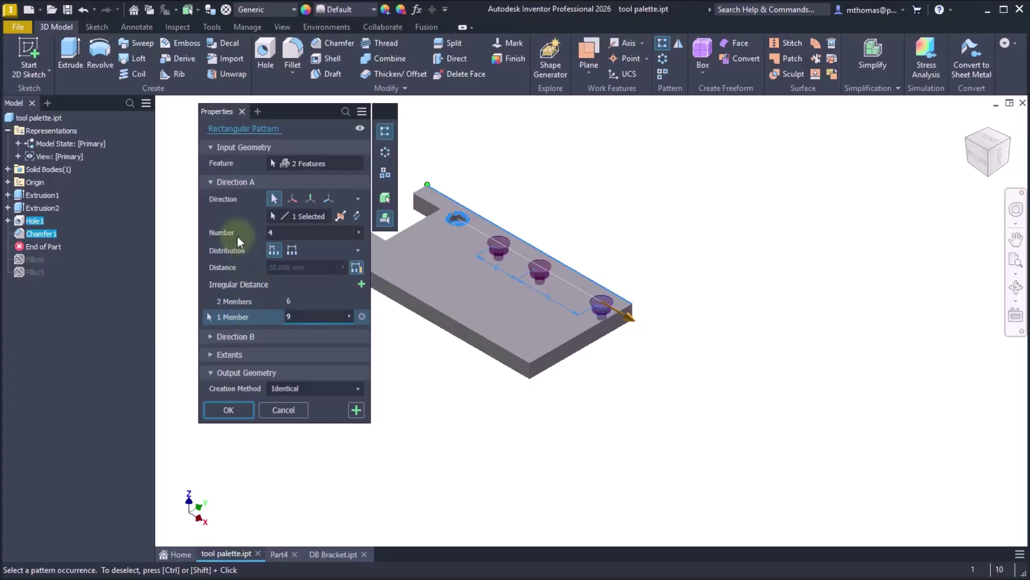
pyautogui.click(210, 182)
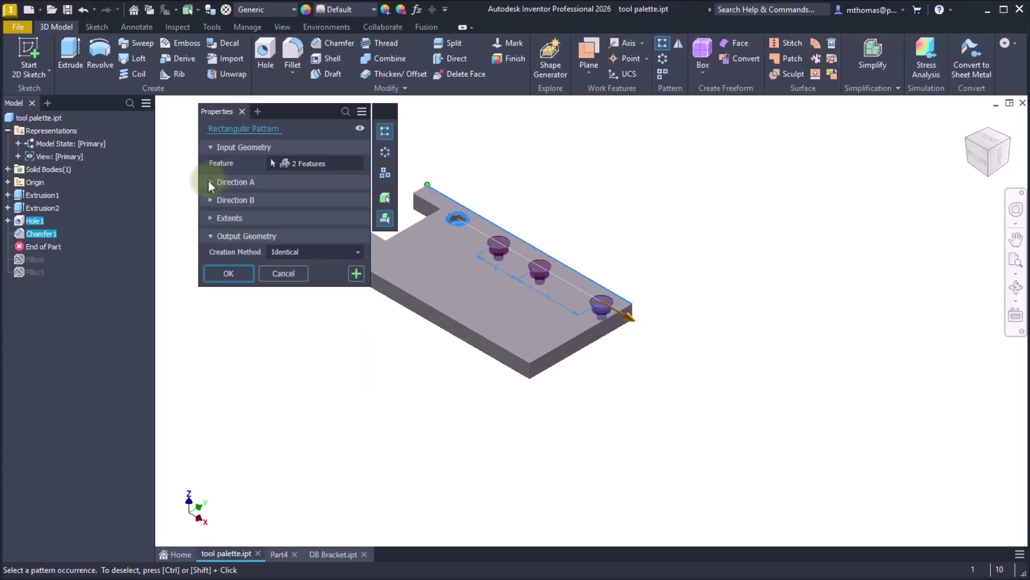
# - Set Direction B along the flipped Y axis with 3 rows spaced 5 apart
pyautogui.click(211, 199)
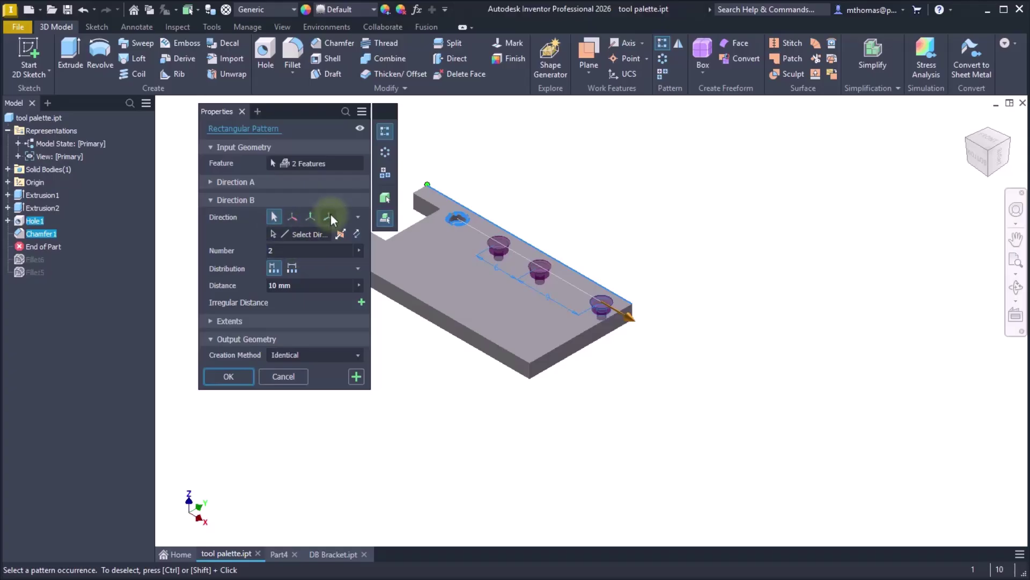
pyautogui.click(312, 217)
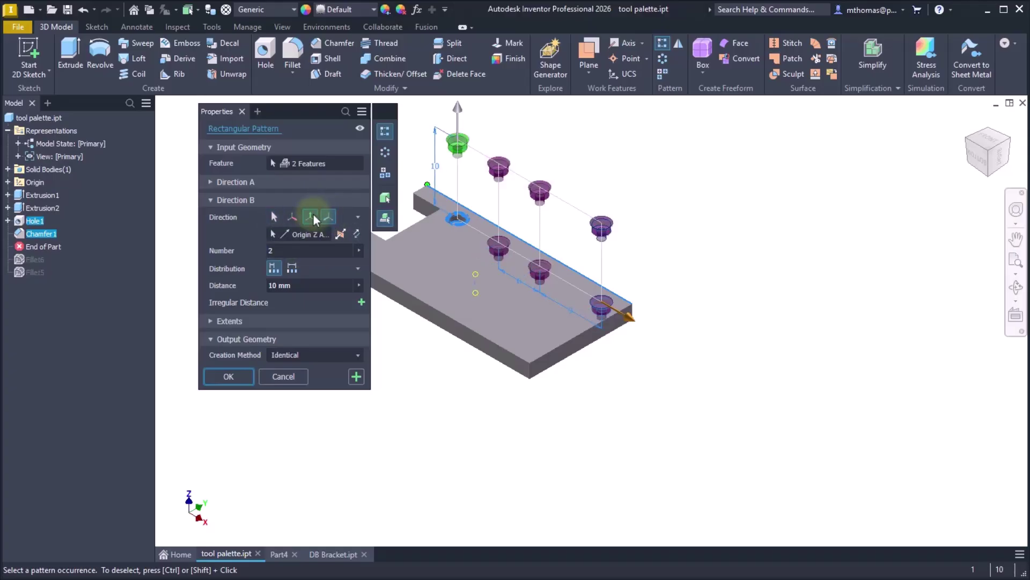
pyautogui.click(313, 217)
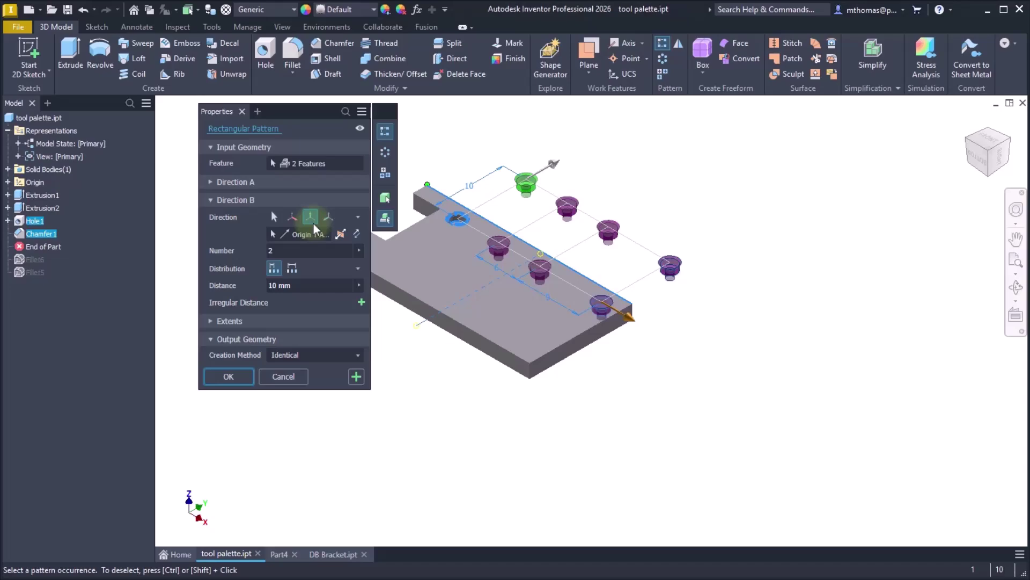
pyautogui.click(357, 234)
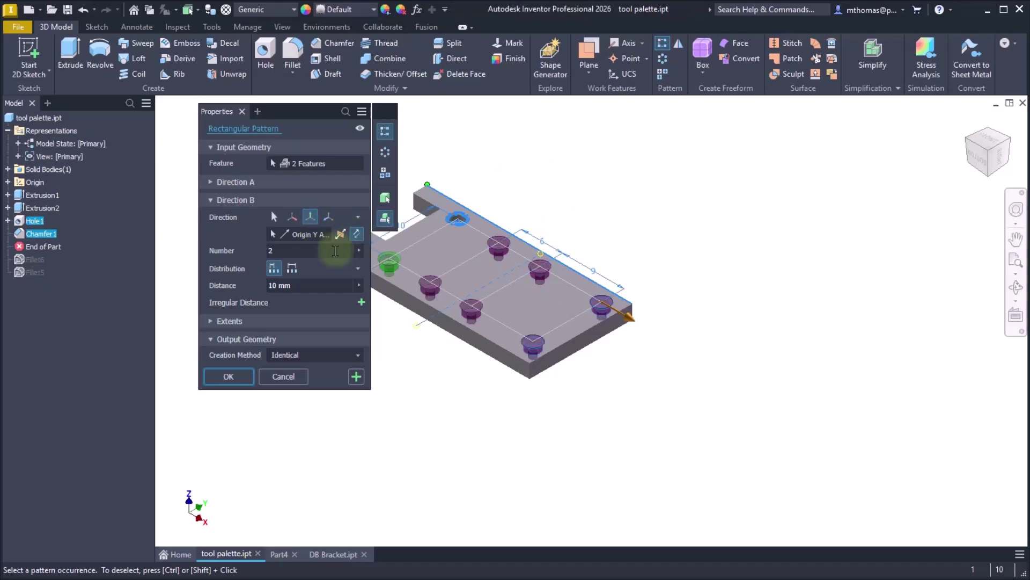
pyautogui.click(231, 252)
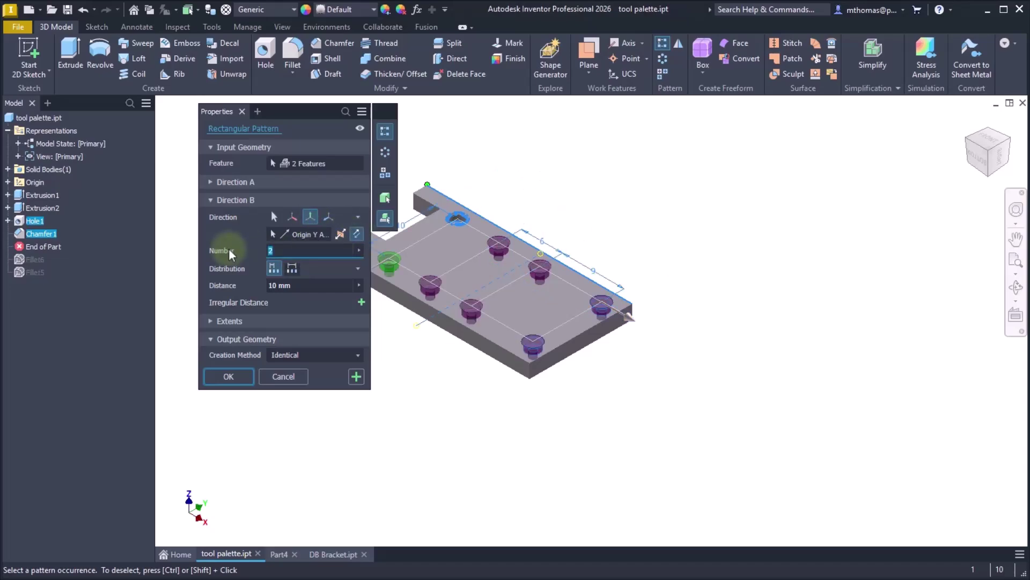
pyautogui.write('3')
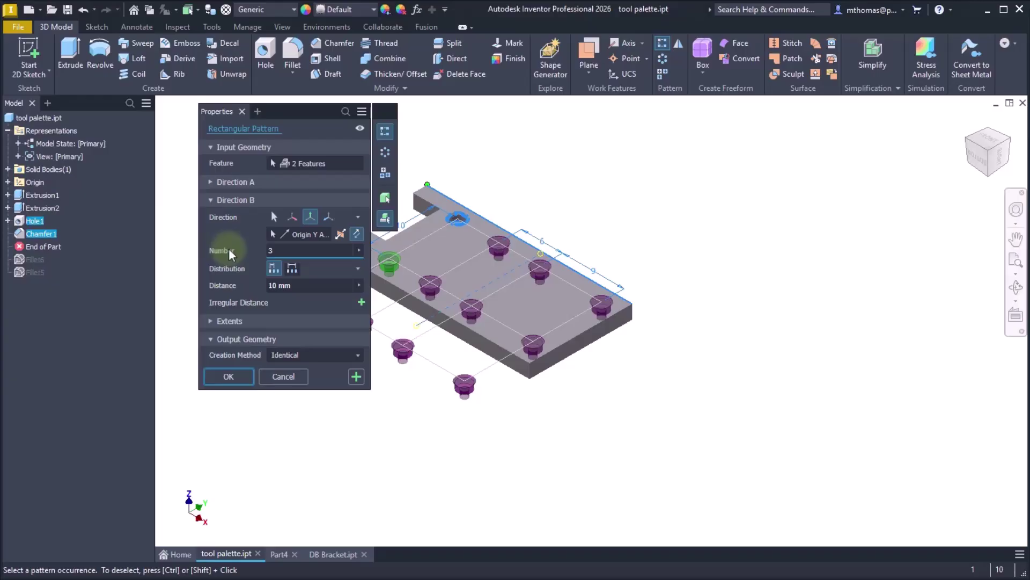
pyautogui.click(232, 287)
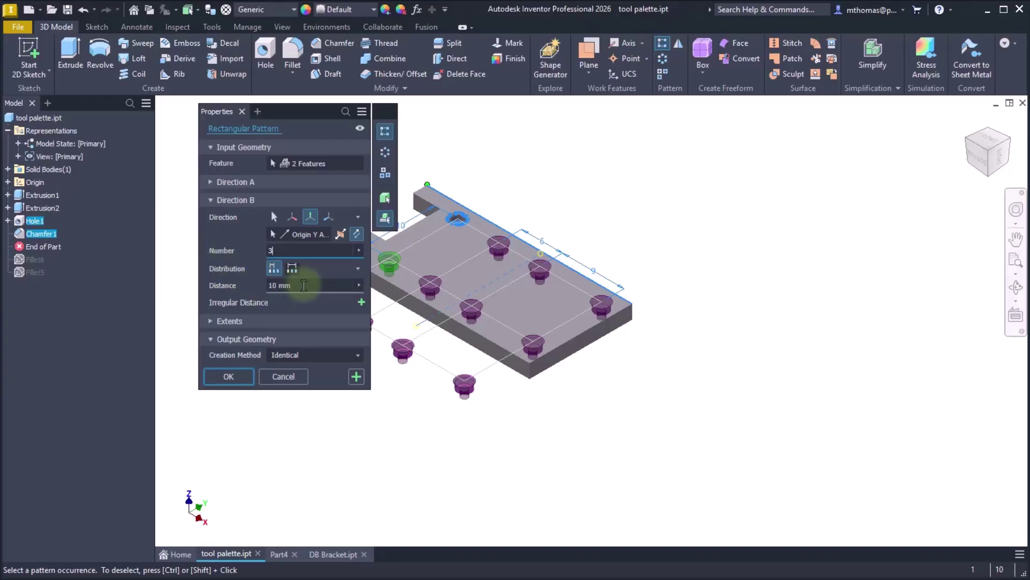
pyautogui.write('5')
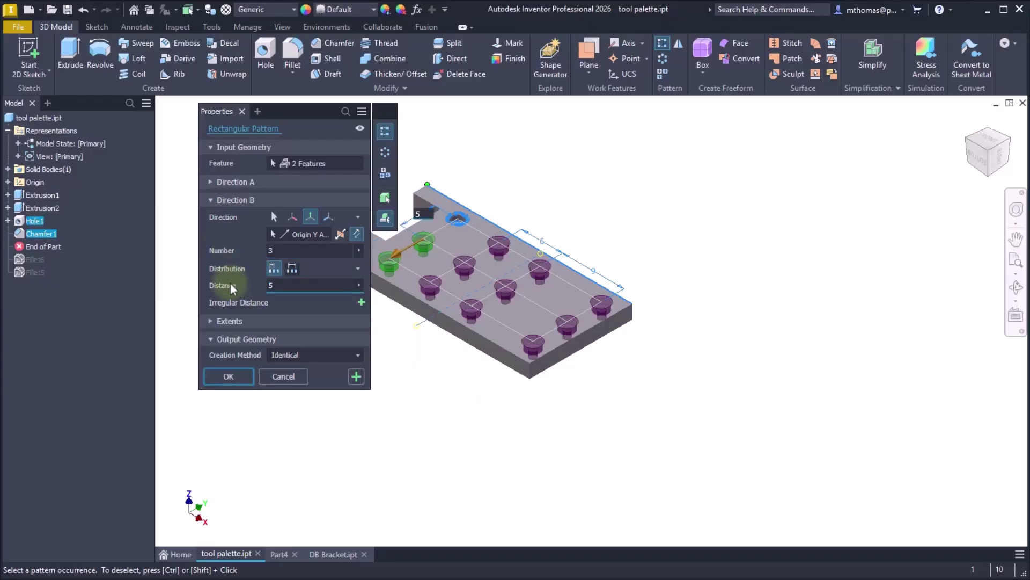
# - Try a fitted 14 distance, revert to incremental spacing, and add an irregular row override
pyautogui.click(291, 267)
pyautogui.click(235, 289)
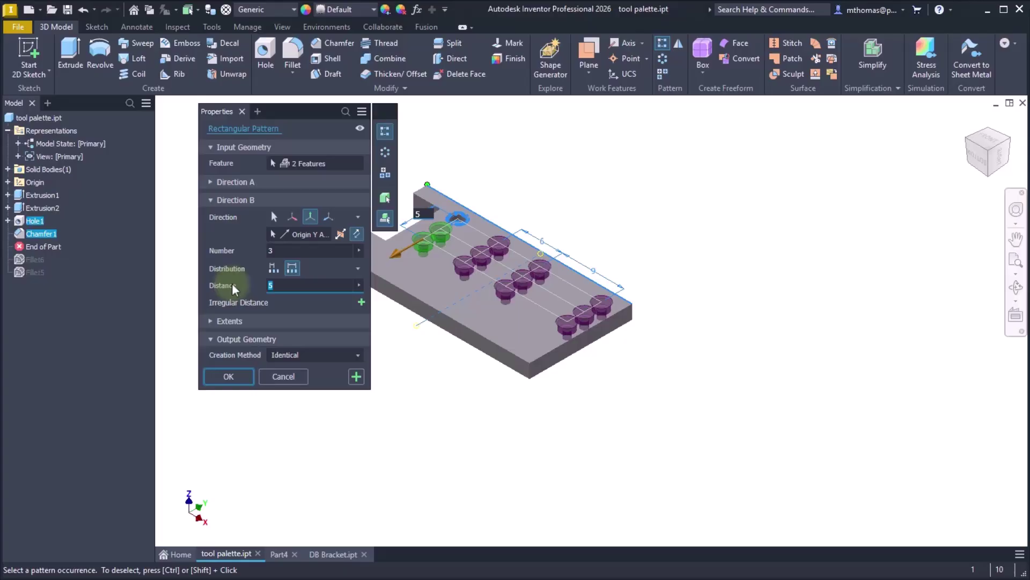
pyautogui.write('14')
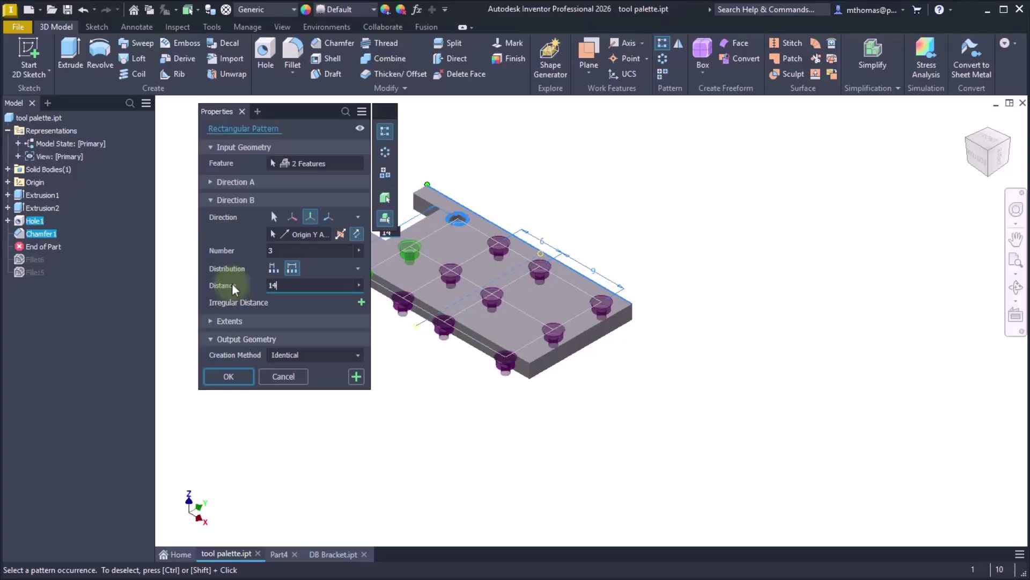
pyautogui.click(273, 268)
pyautogui.click(361, 302)
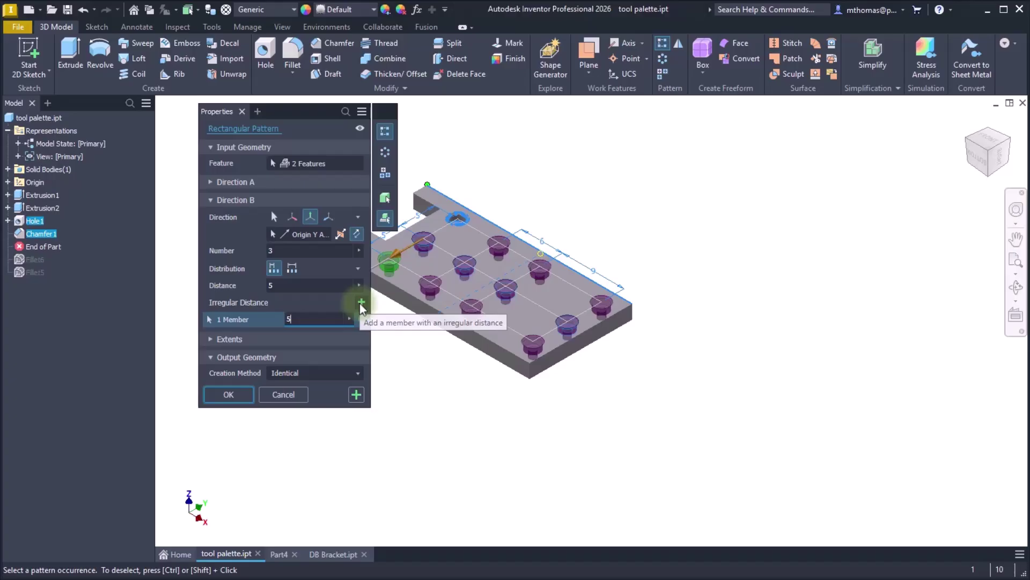
# - Set the irregular row spacing to 3, then add another override at 6 for the green occurrence
pyautogui.click(260, 325)
pyautogui.write('3')
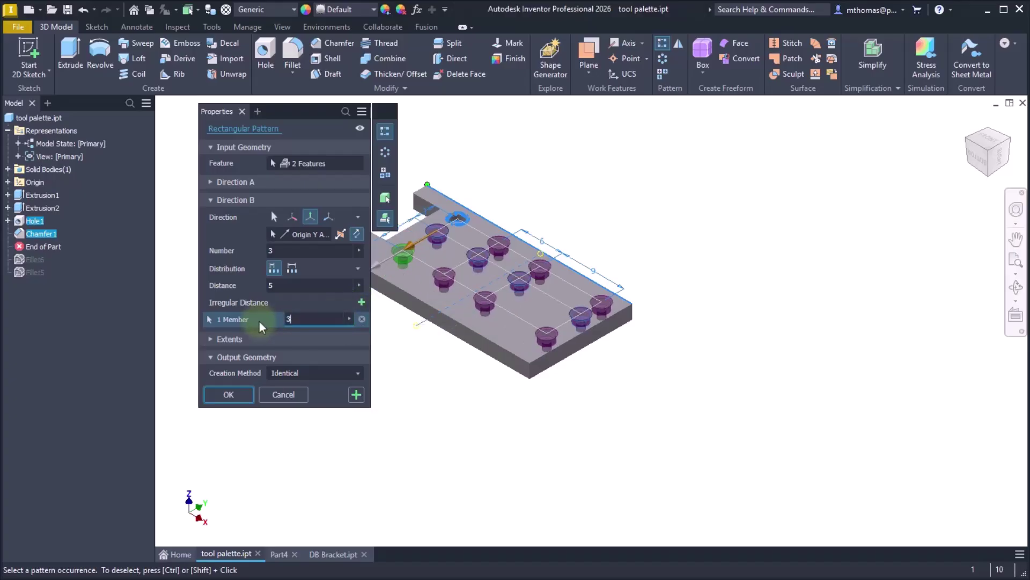
pyautogui.click(361, 302)
pyautogui.click(403, 257)
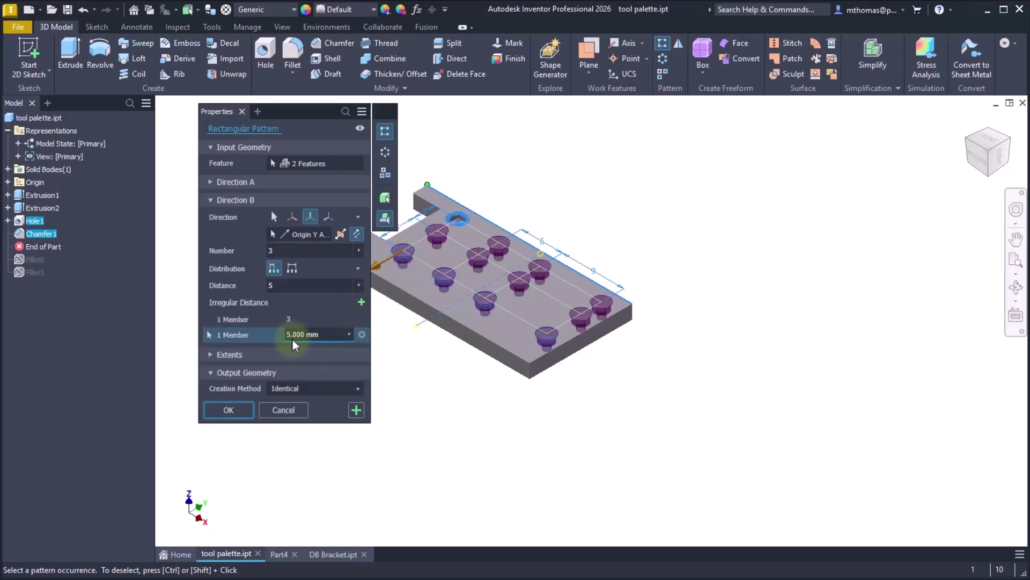
pyautogui.write('6')
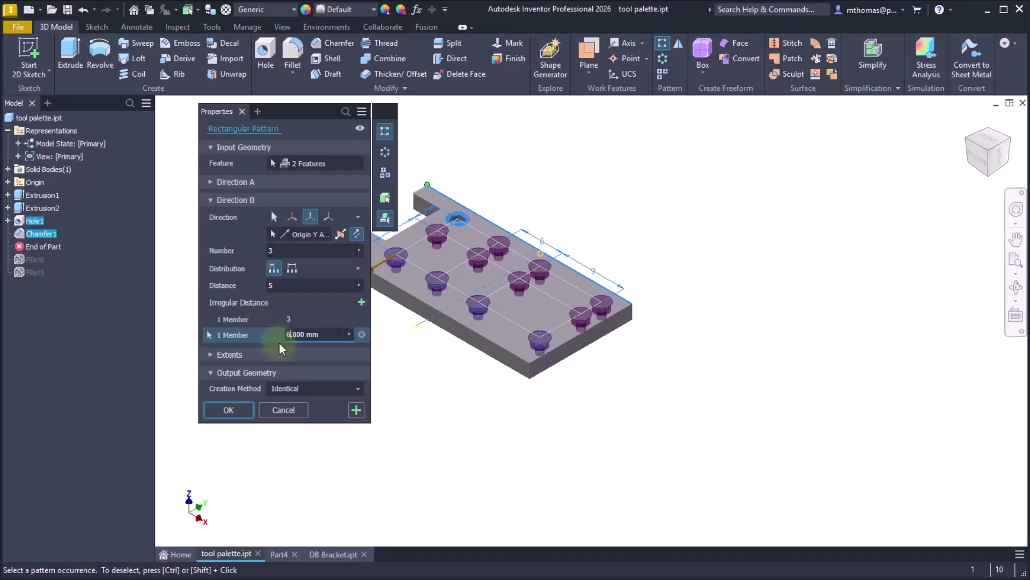
# - Keep Identical as the creation method, check the extents, and create Rectangular Pattern1
pyautogui.click(324, 390)
pyautogui.click(326, 393)
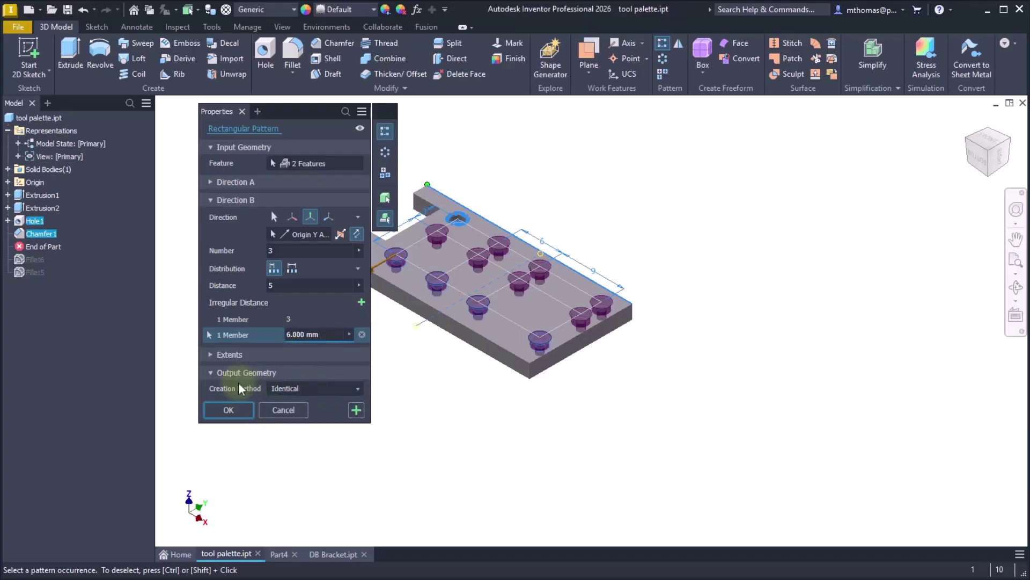
pyautogui.click(212, 355)
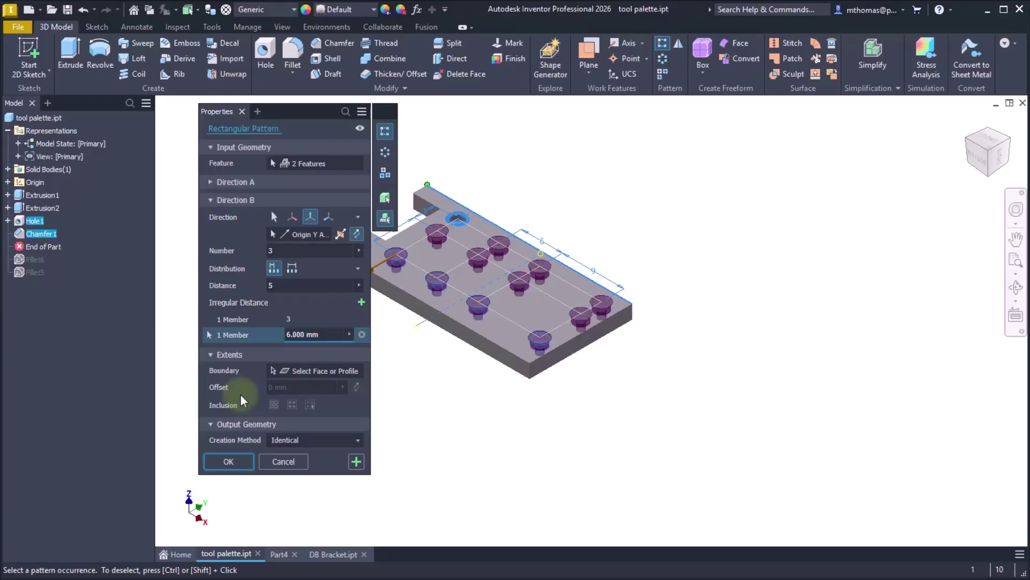
pyautogui.click(211, 355)
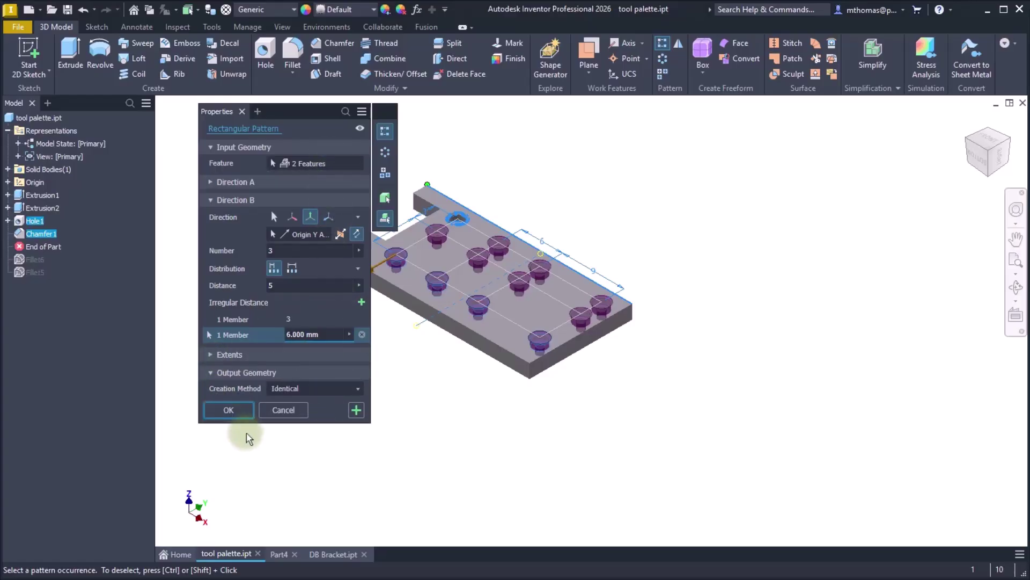
pyautogui.click(237, 410)
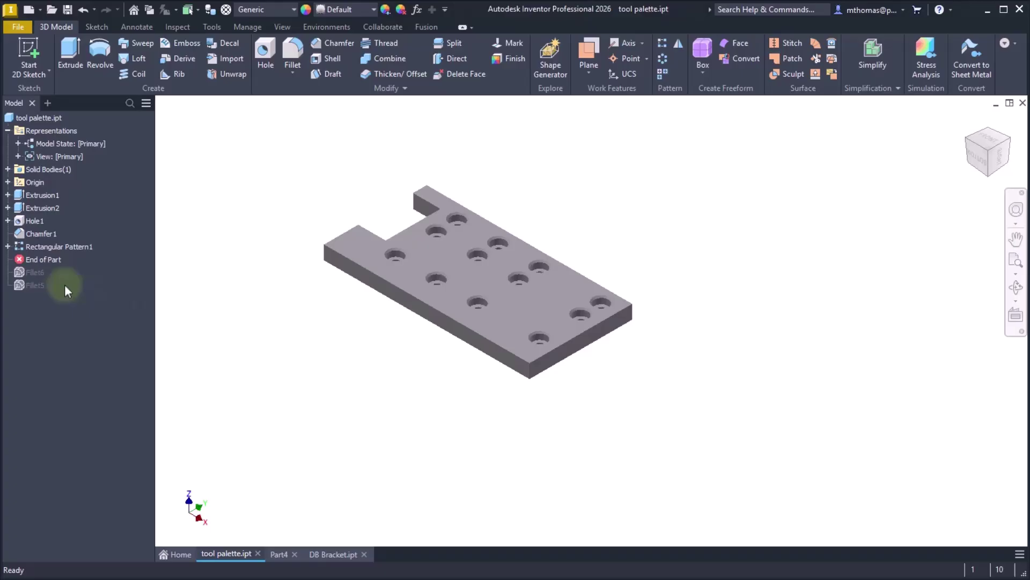
# - Suppress the fifth occurrence of Rectangular Pattern1 from the model browser
pyautogui.click(7, 246)
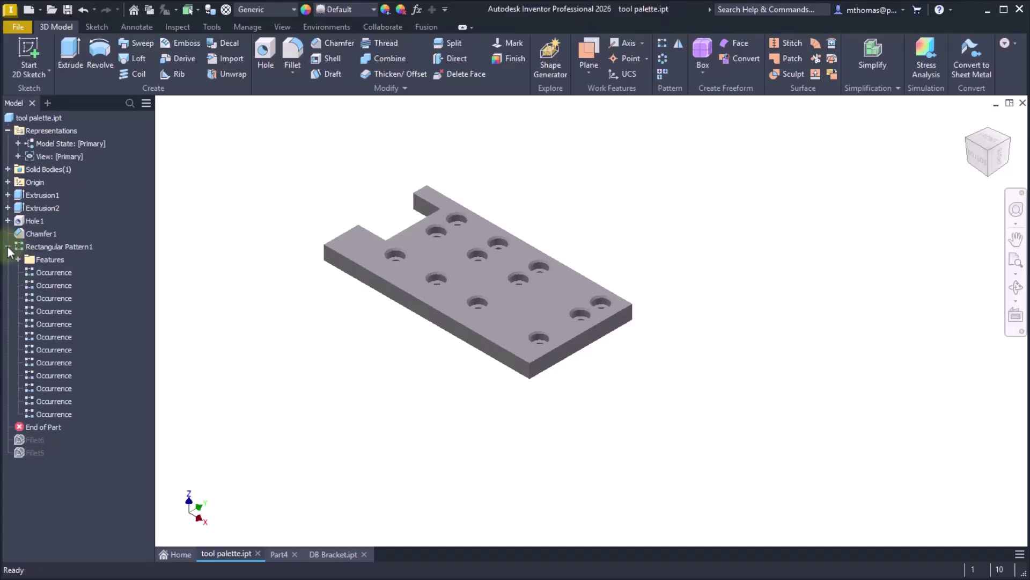
pyautogui.rightClick(50, 324)
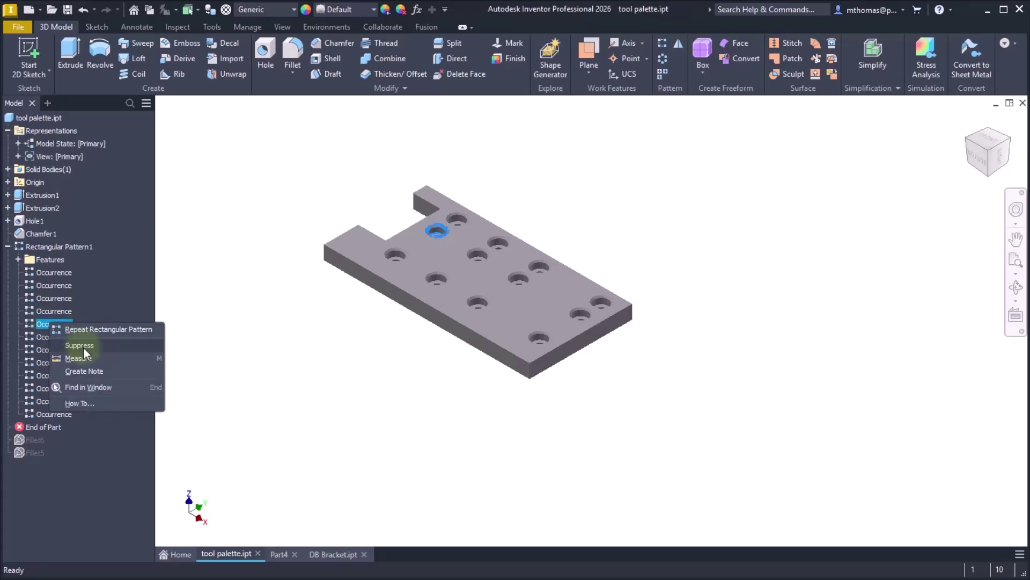
pyautogui.click(83, 346)
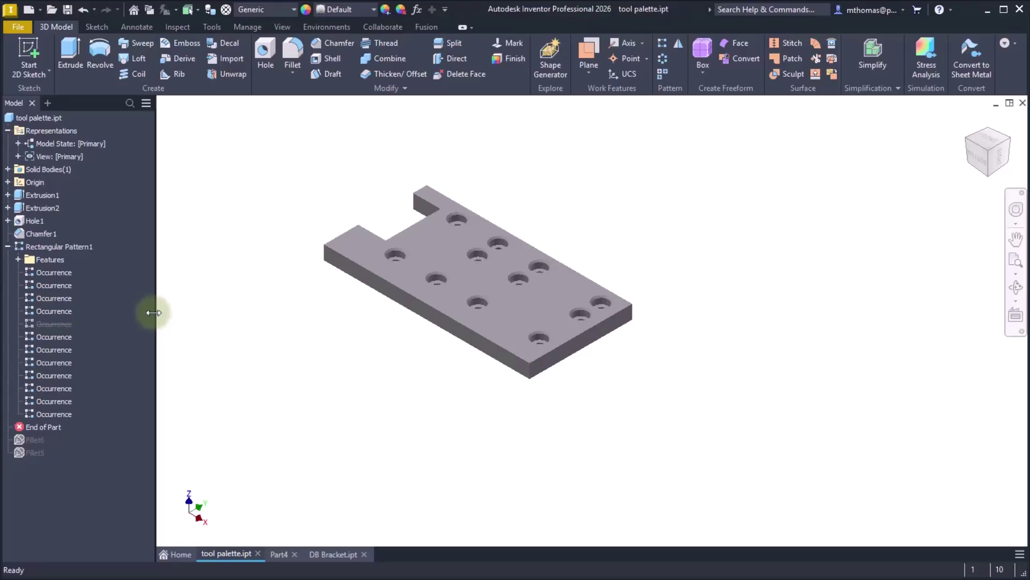
# - Edit Rectangular Pattern1 so the two-member irregular spacing changes from 6 mm to 5 mm
pyautogui.doubleClick(80, 246)
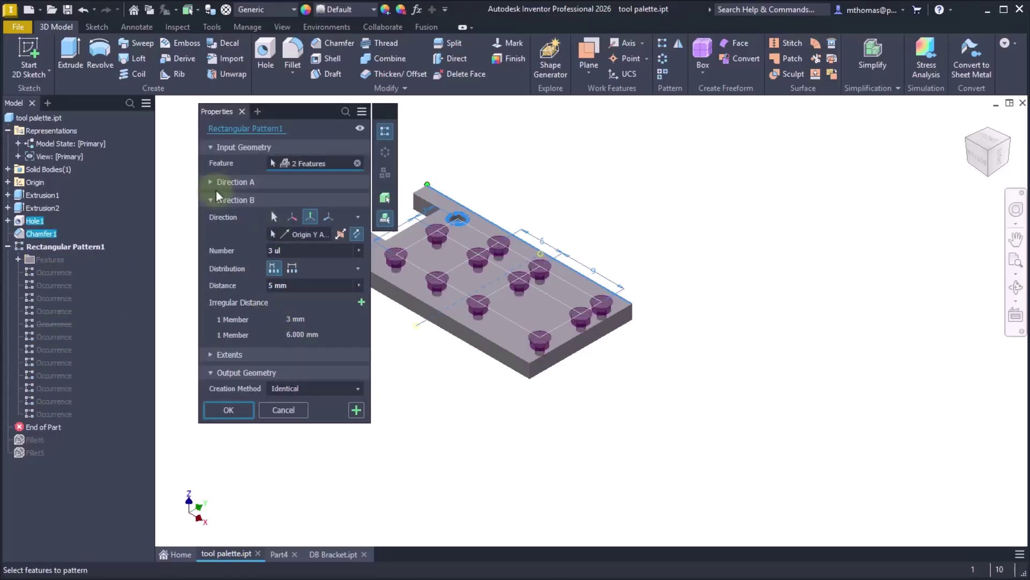
pyautogui.click(209, 182)
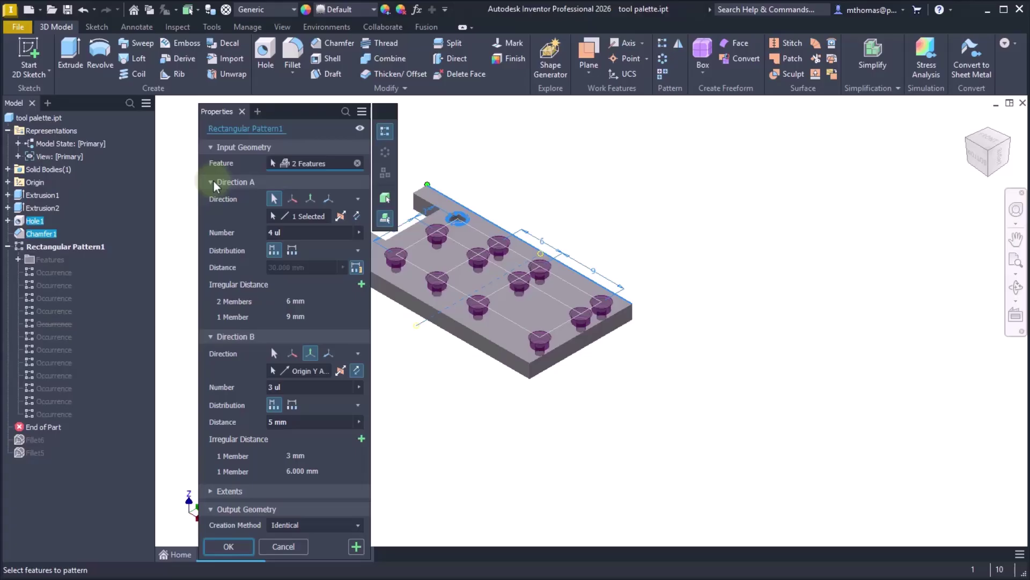
pyautogui.click(292, 301)
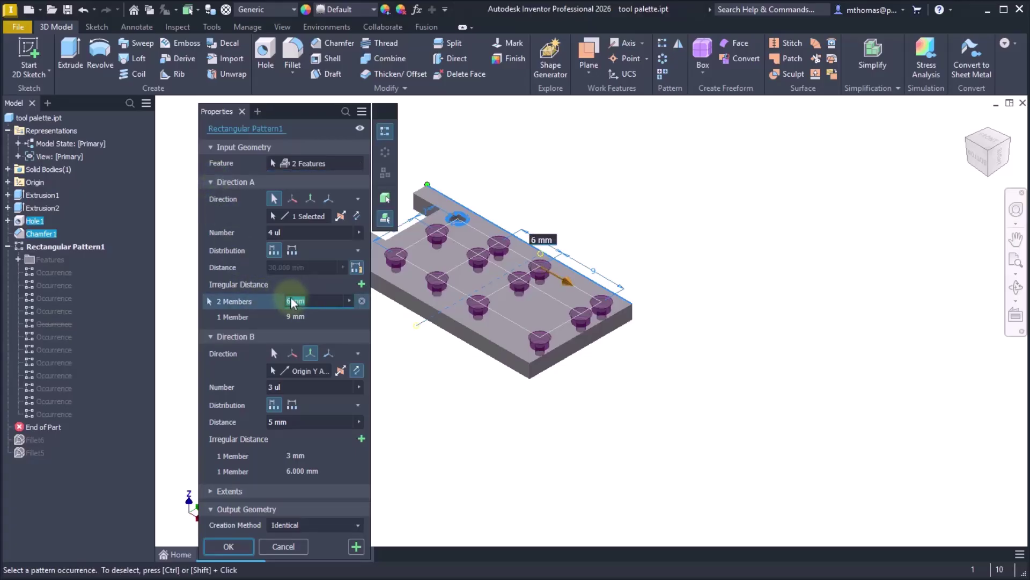
pyautogui.write('5')
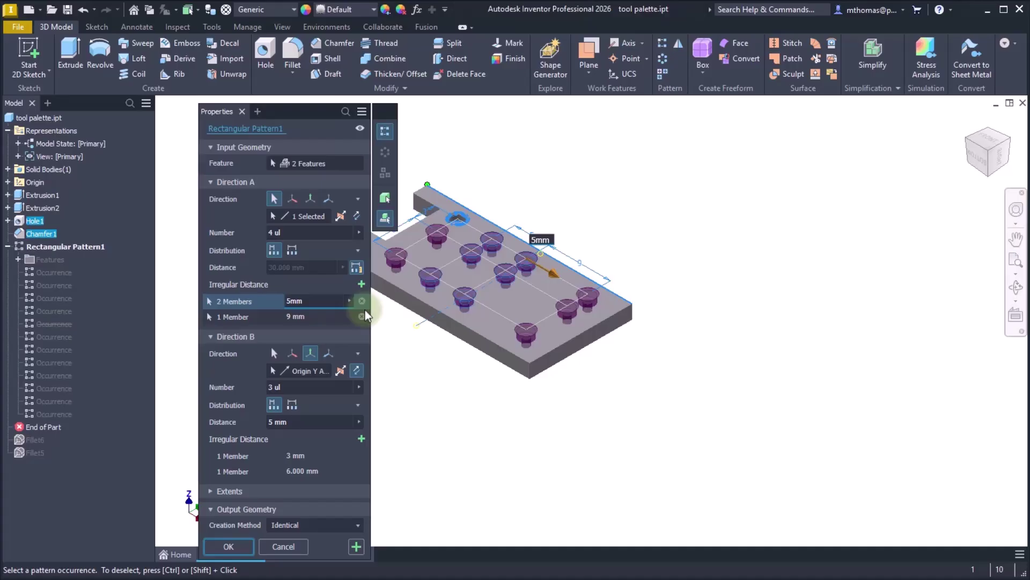
pyautogui.click(231, 546)
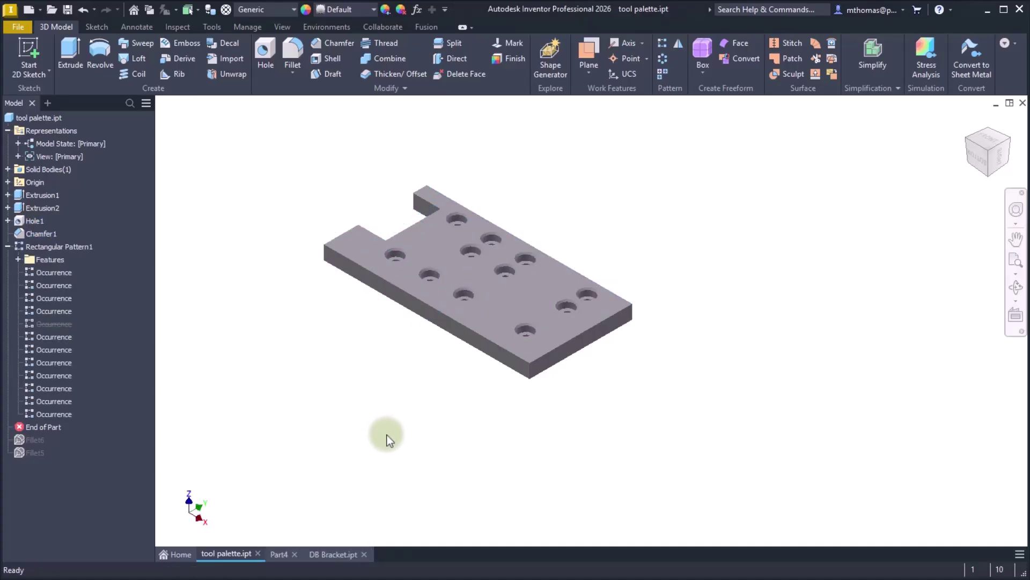
pyautogui.press('F6')
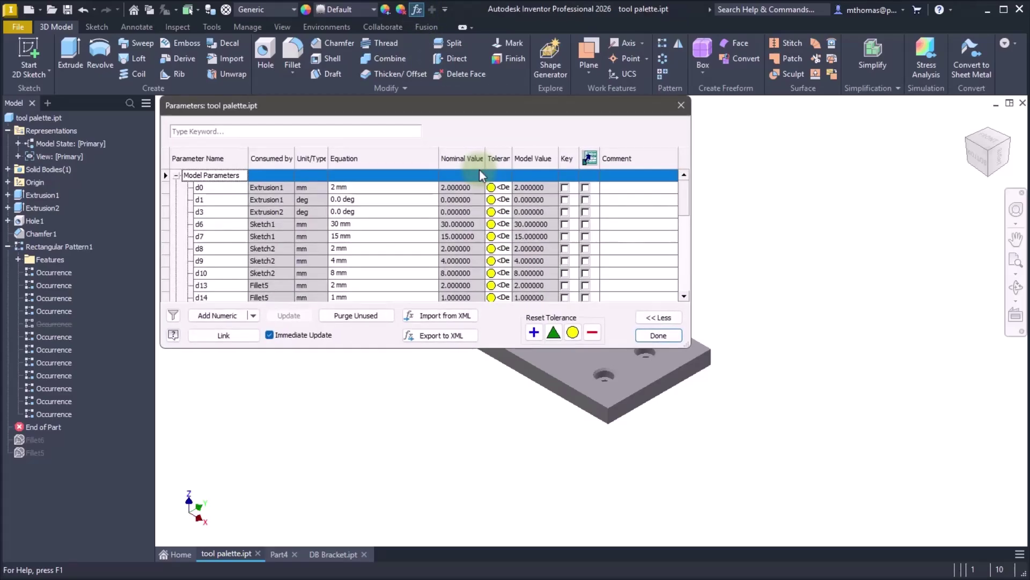
# - Add a True/False user parameter named CUTOUT with its value set to False
pyautogui.click(255, 315)
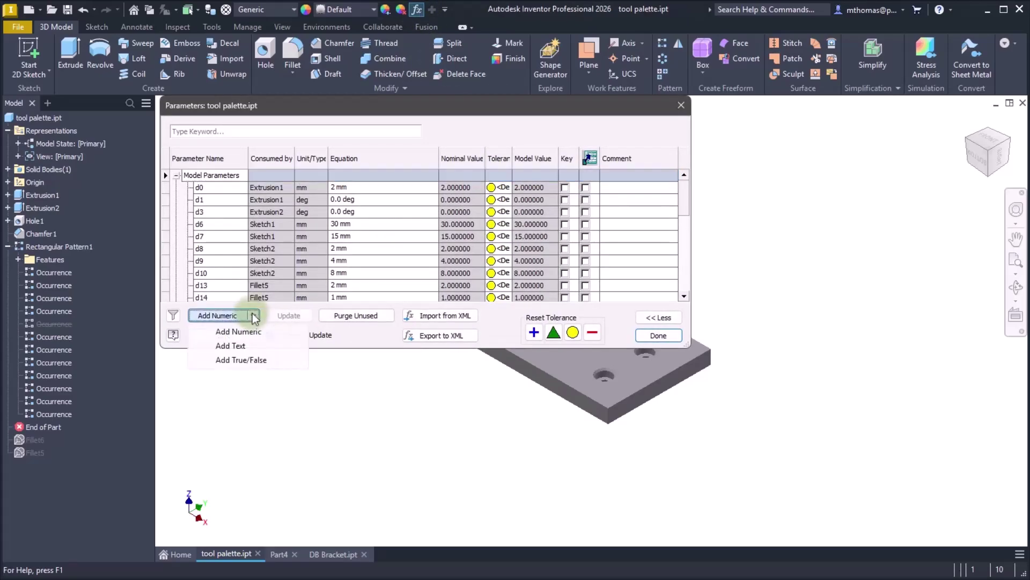
pyautogui.click(245, 359)
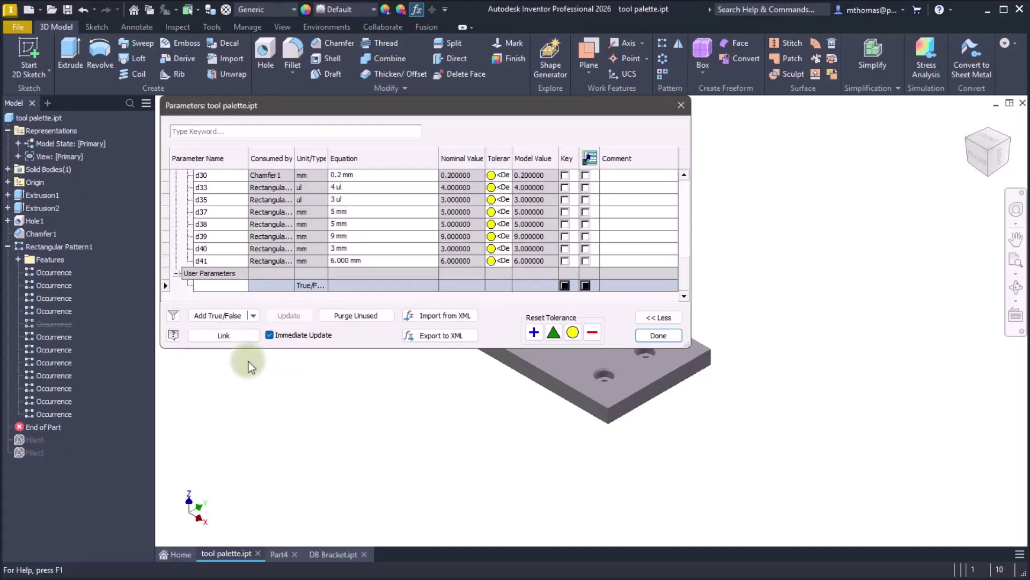
pyautogui.write('CUTOUT')
pyautogui.press('Return')
pyautogui.click(391, 286)
pyautogui.click(391, 285)
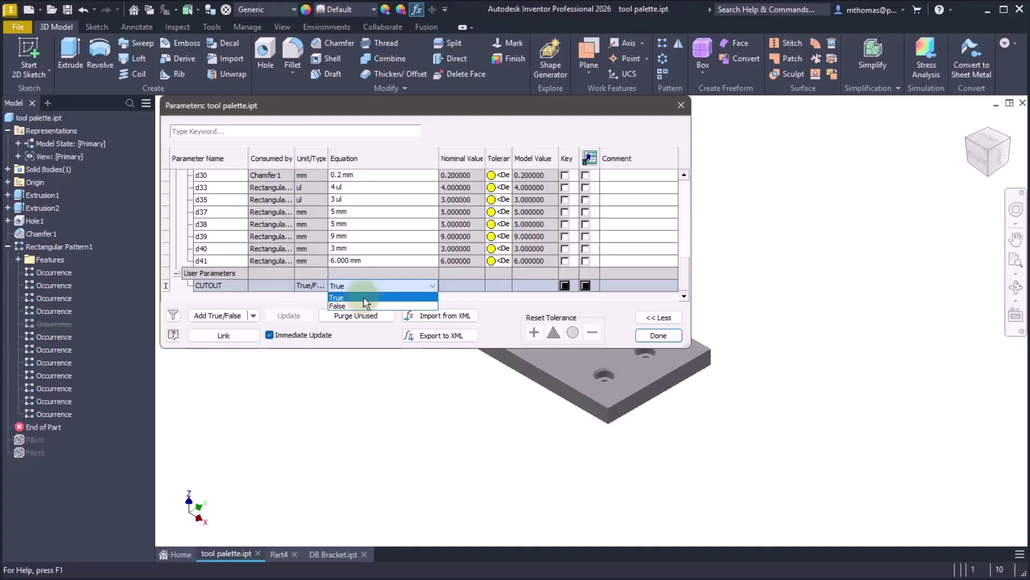
pyautogui.click(357, 305)
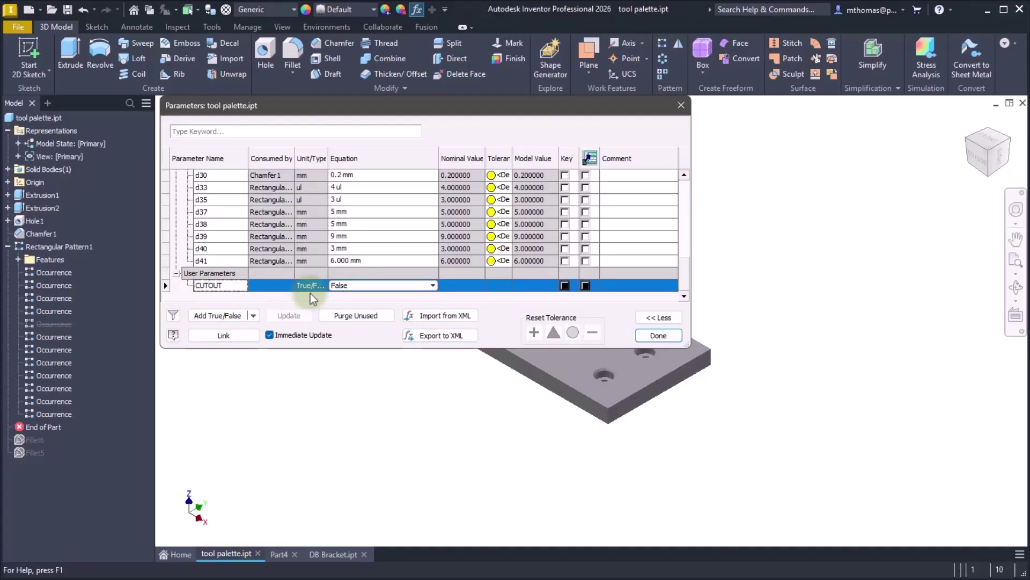
pyautogui.click(658, 335)
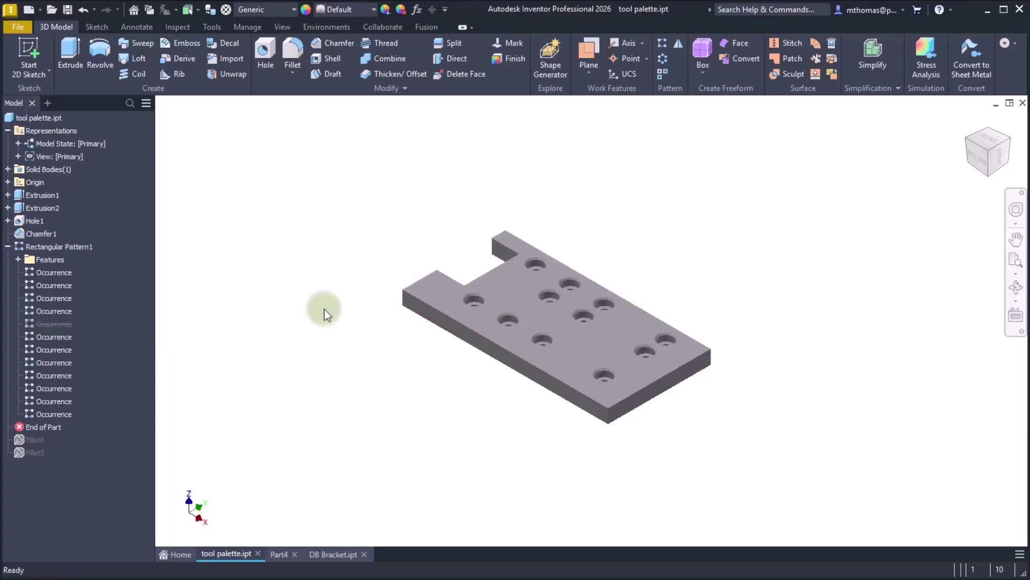
# - In Extrusion2's properties, set Suppress If CUTOUT equals False
pyautogui.rightClick(48, 207)
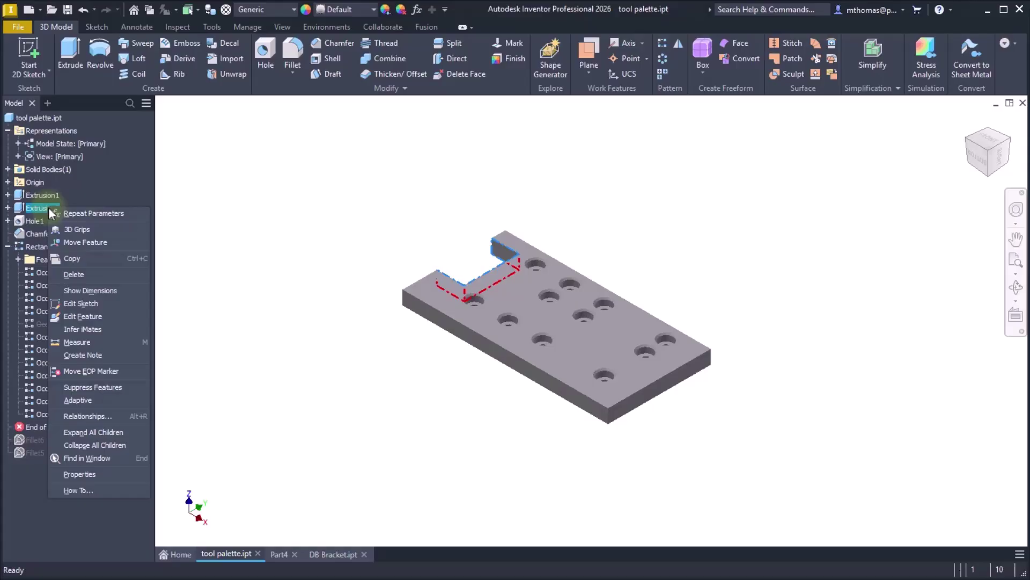
pyautogui.click(77, 472)
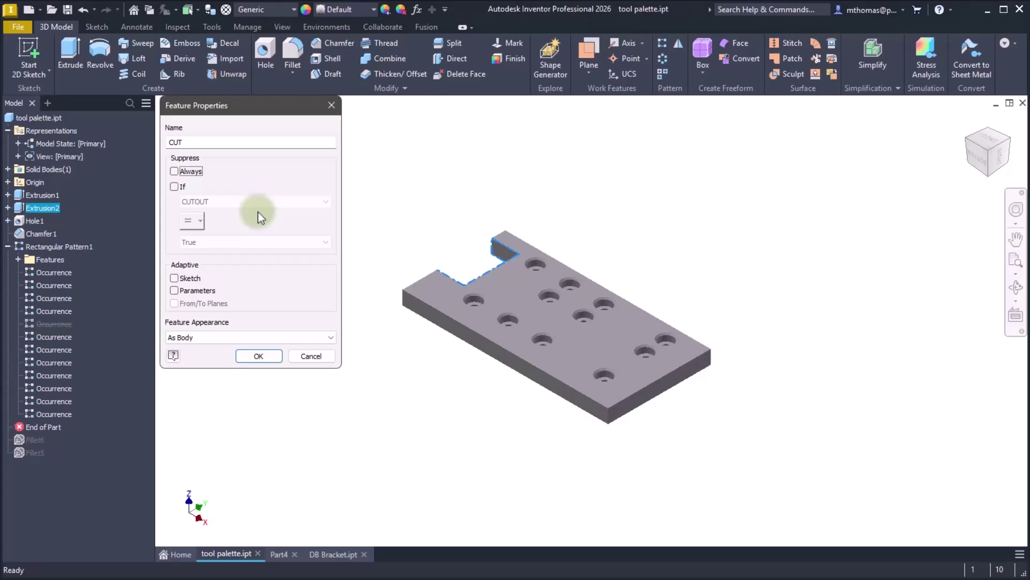
pyautogui.click(176, 188)
pyautogui.click(207, 248)
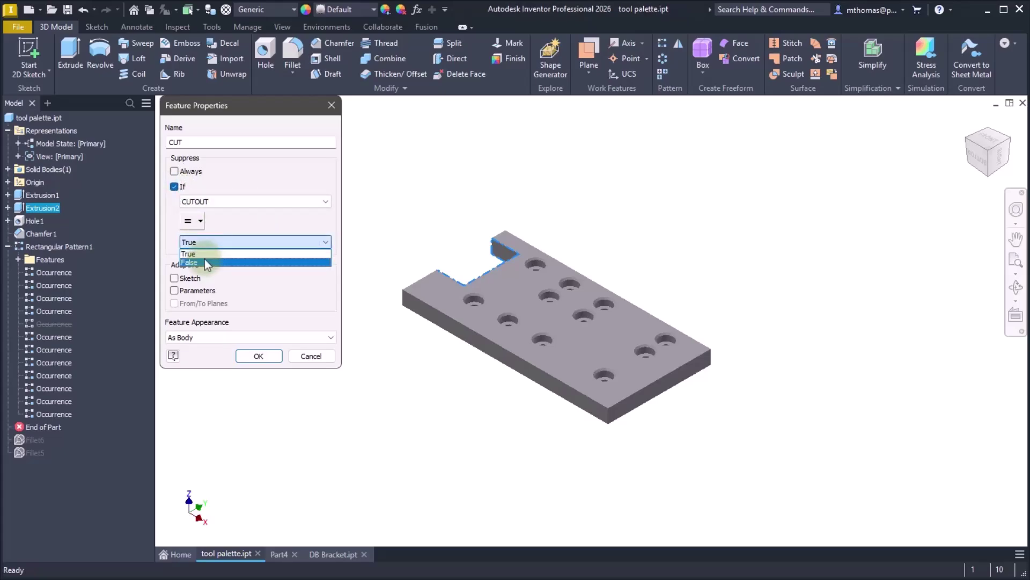
pyautogui.click(204, 261)
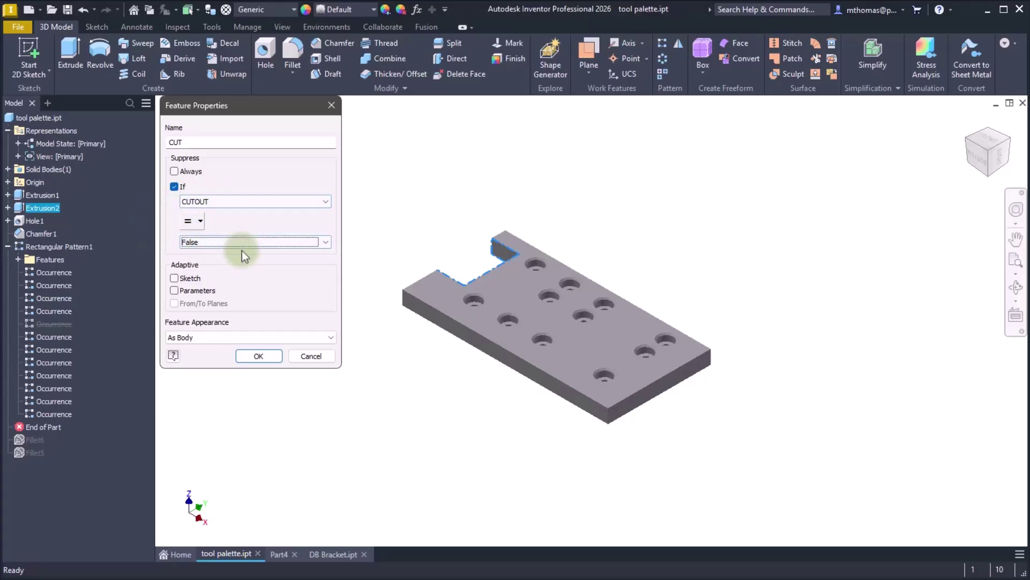
pyautogui.click(266, 358)
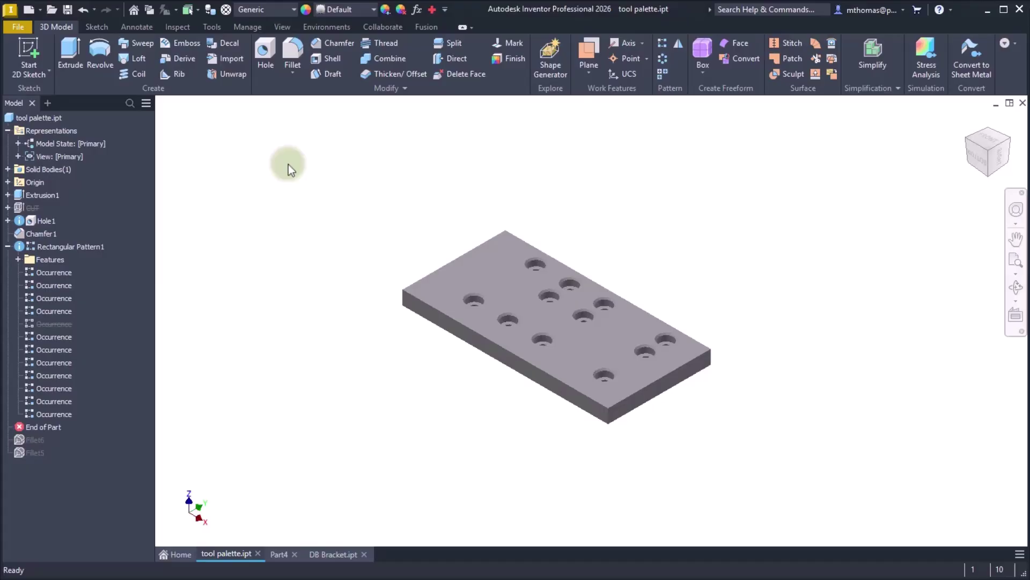
# - Change the CUTOUT user parameter's value to True in the Parameters table
pyautogui.click(416, 10)
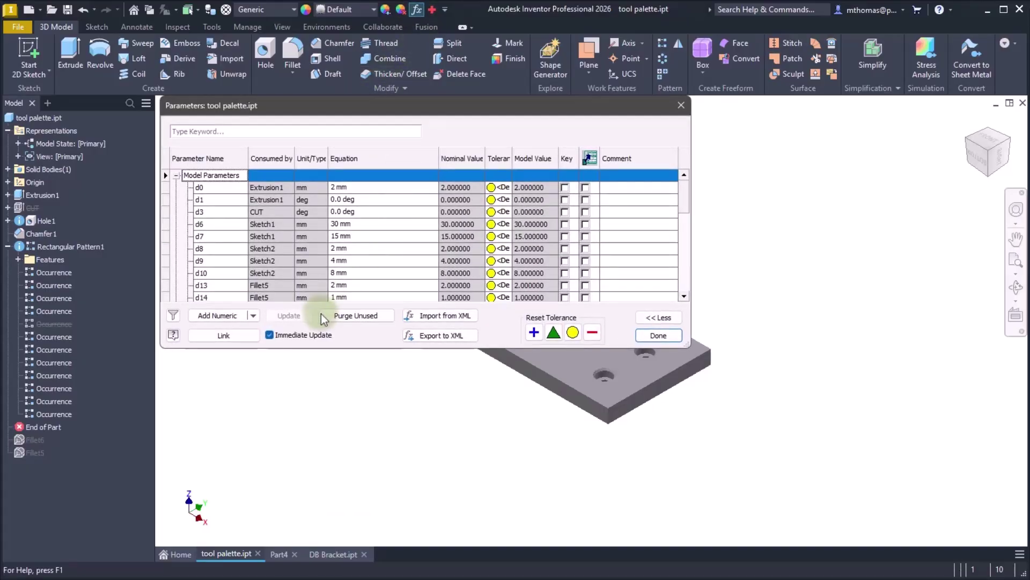
pyautogui.scroll(-10, 337, 263)
pyautogui.click(362, 284)
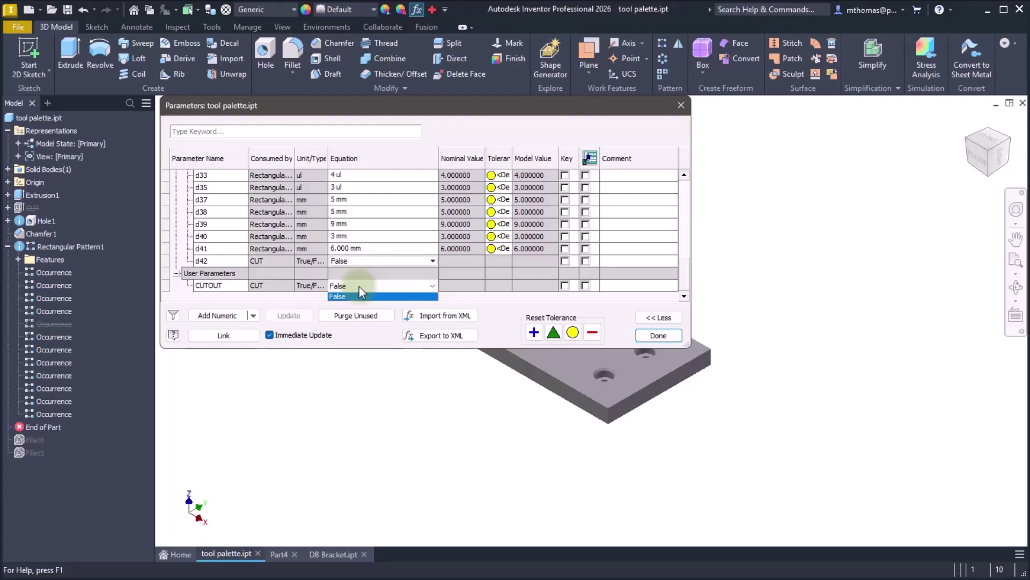
pyautogui.click(356, 297)
pyautogui.click(637, 338)
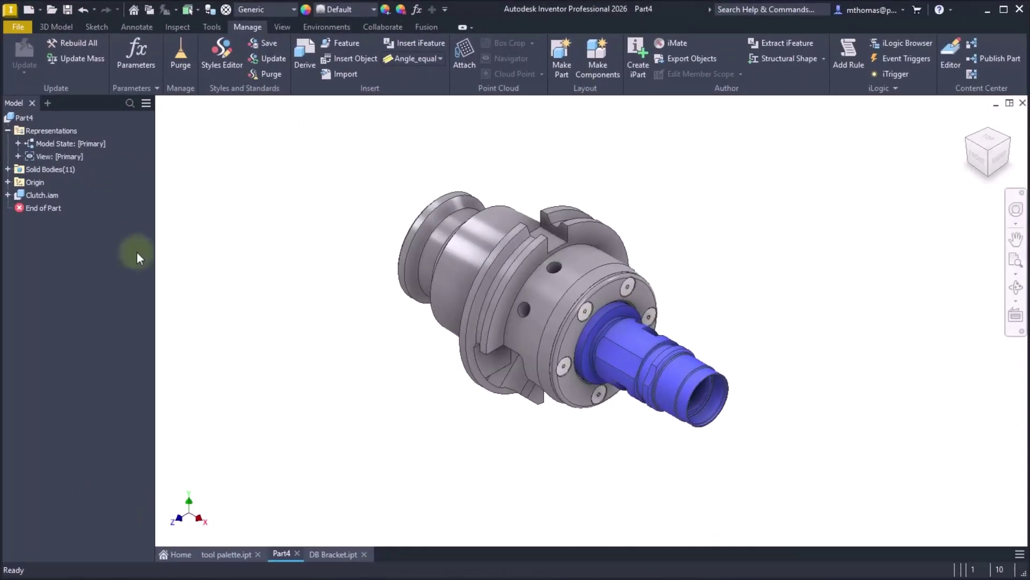
# - Expand Solid Bodies (11) in the browser and switch to the 3D Model tab
pyautogui.click(8, 169)
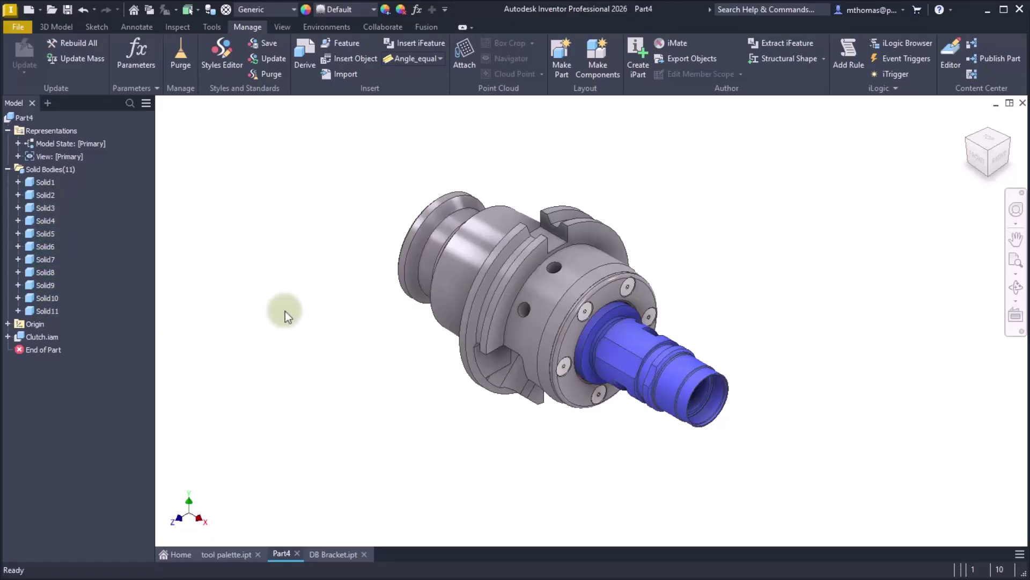
pyautogui.click(53, 27)
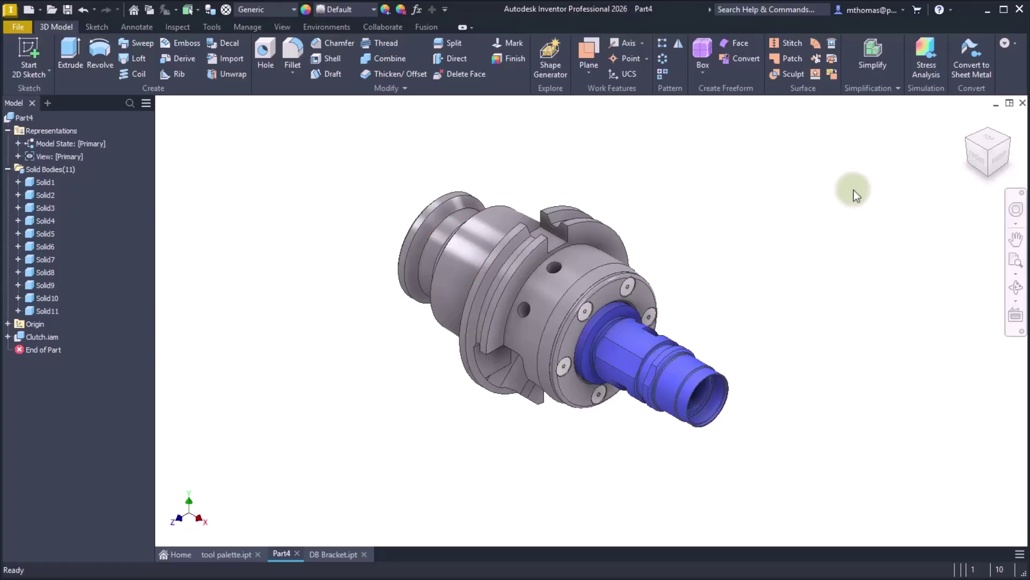
# - Start Simplify with No Preset, replacing each body with an oriented minimum bounding cylinder
pyautogui.click(873, 53)
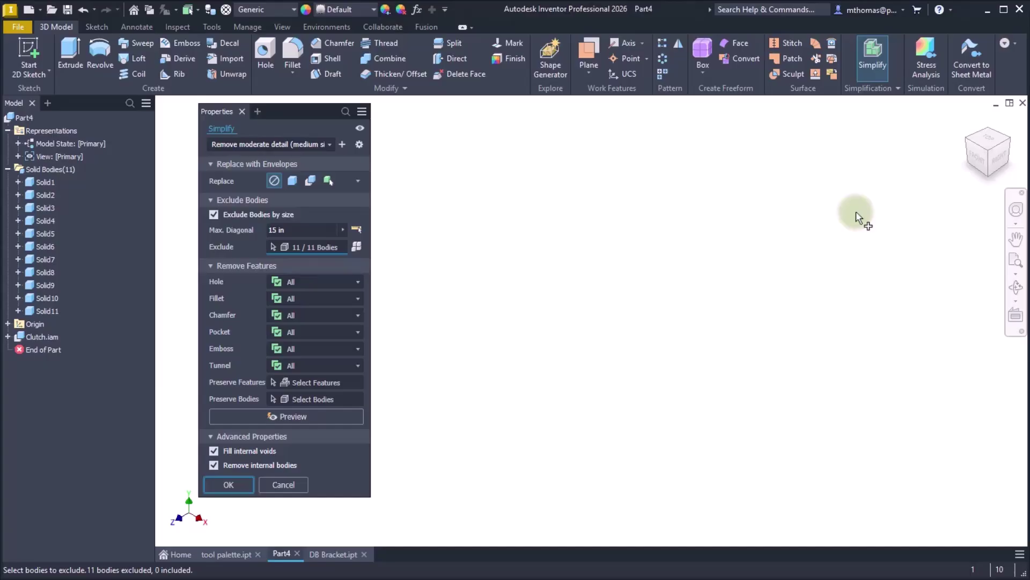
pyautogui.click(321, 143)
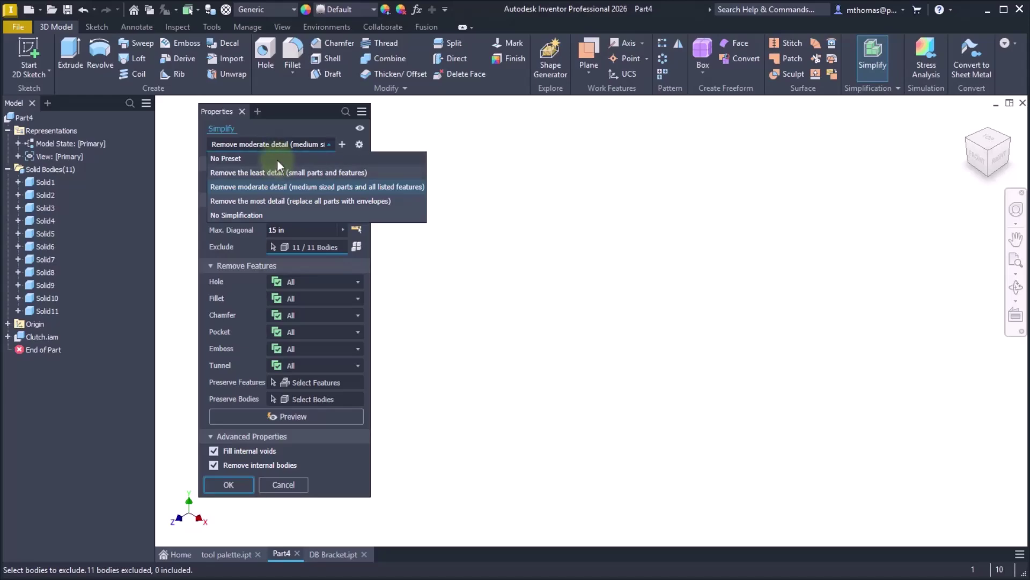
pyautogui.click(277, 159)
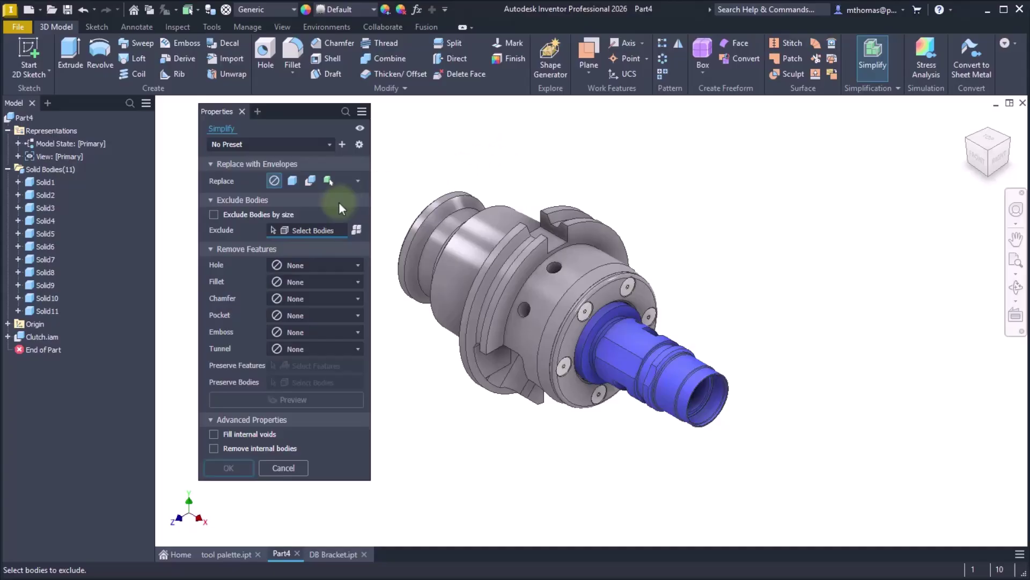
pyautogui.click(293, 181)
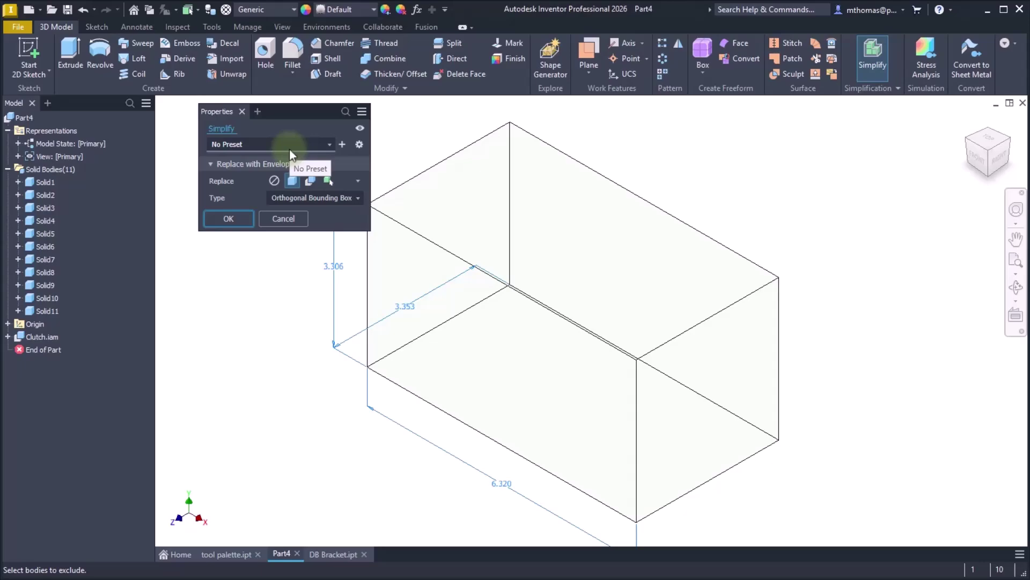
pyautogui.click(309, 181)
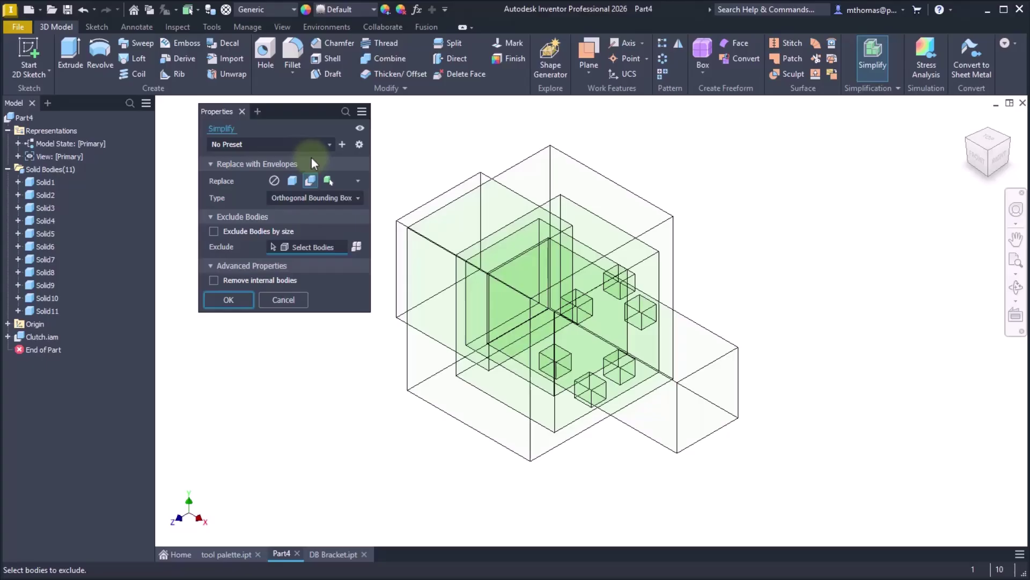
pyautogui.click(353, 198)
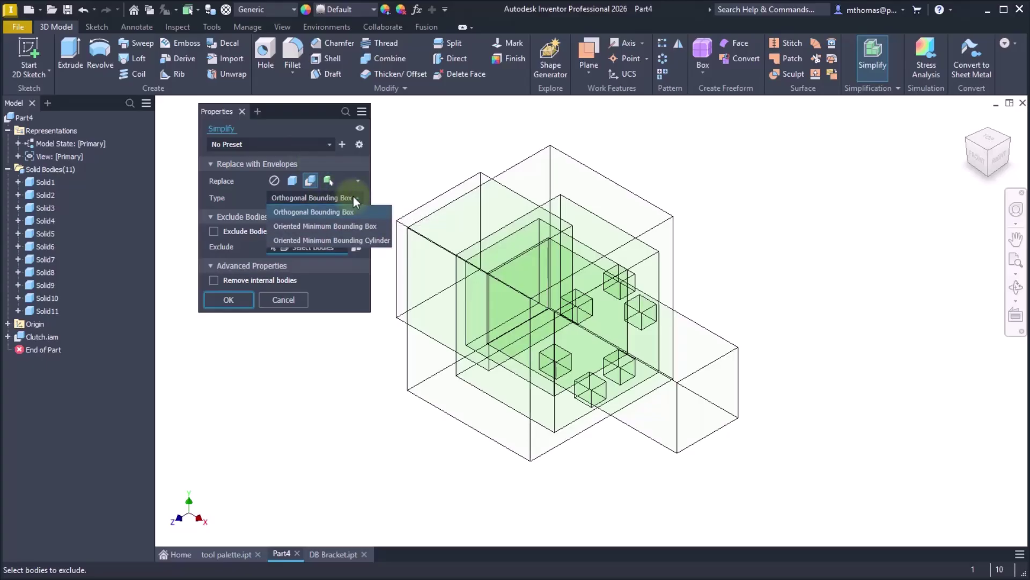
pyautogui.click(348, 240)
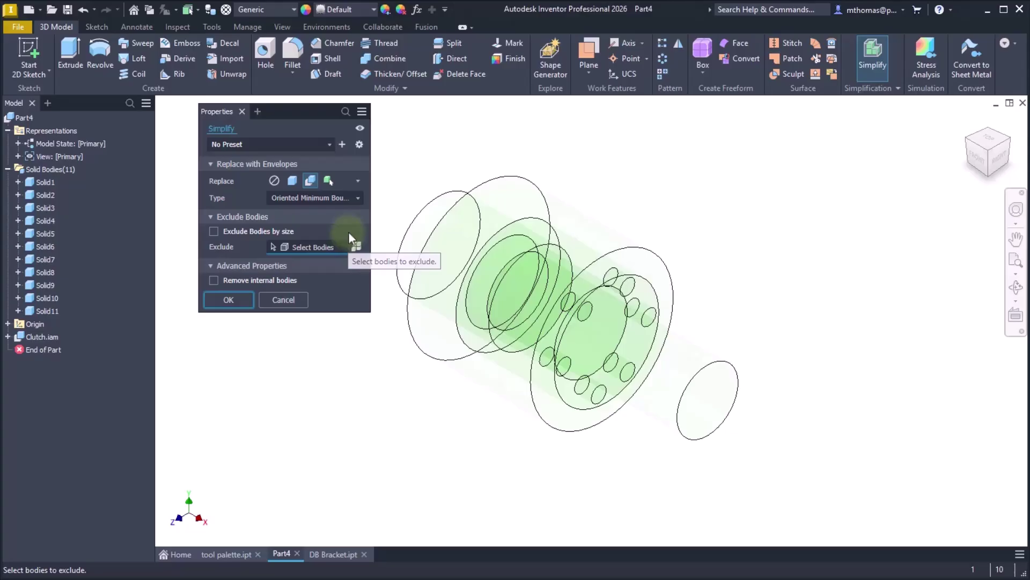
# - Switch to Selected Bodies and envelope only the blue sleeve and the large outer body
pyautogui.click(329, 181)
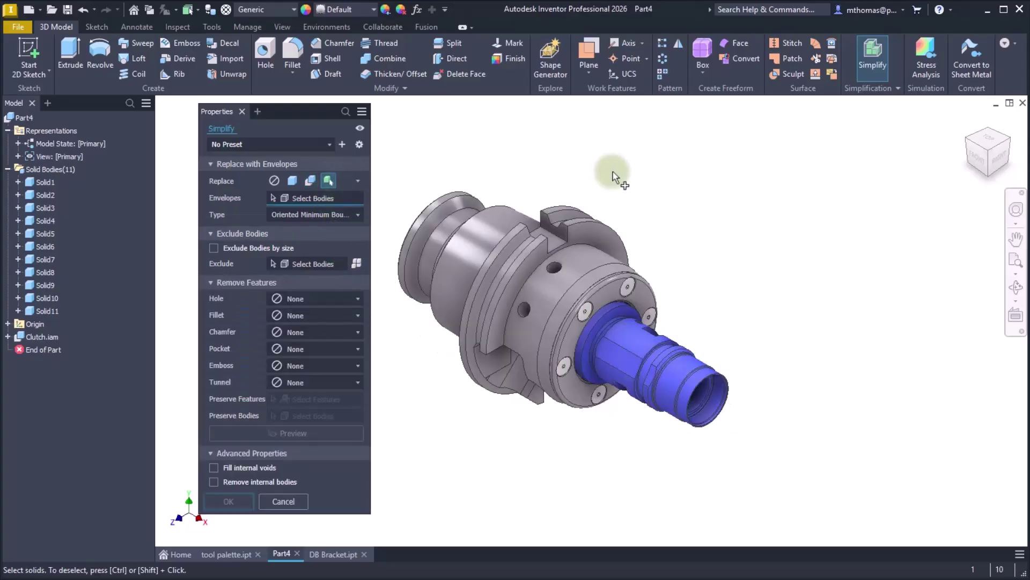
pyautogui.click(657, 366)
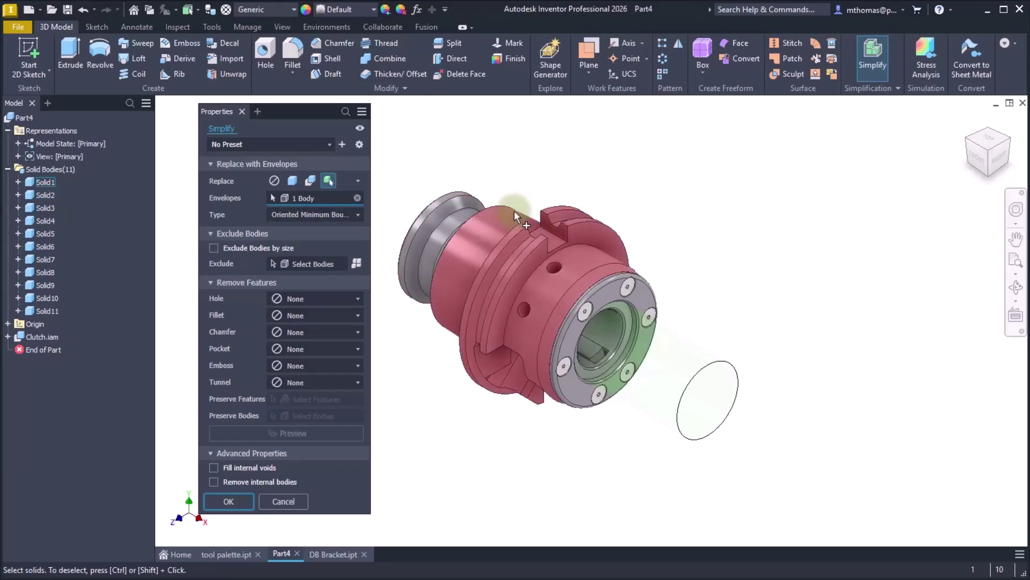
pyautogui.click(617, 333)
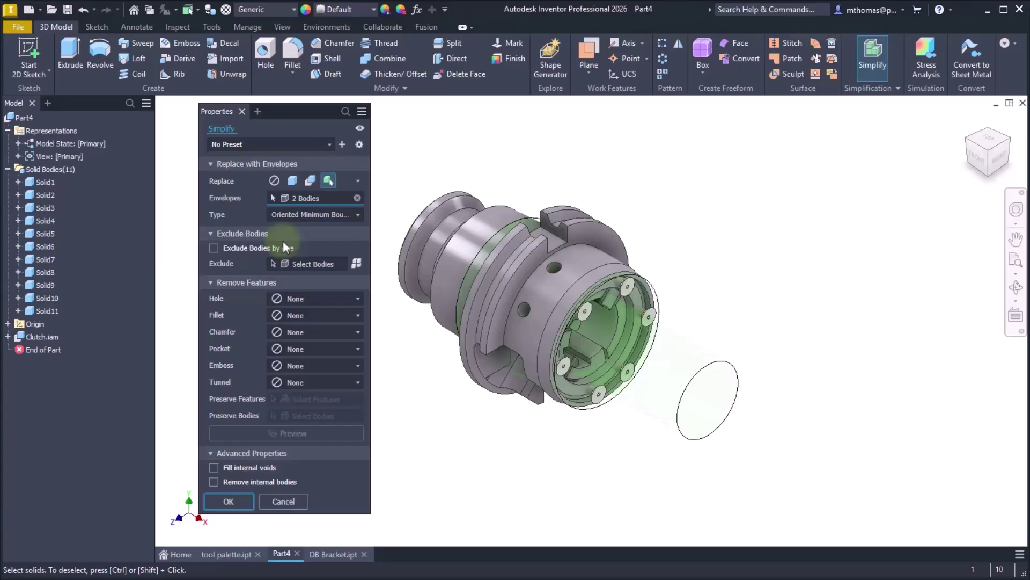
# - Exclude six bodies, including the red pin, and set hole removal to All
pyautogui.click(316, 264)
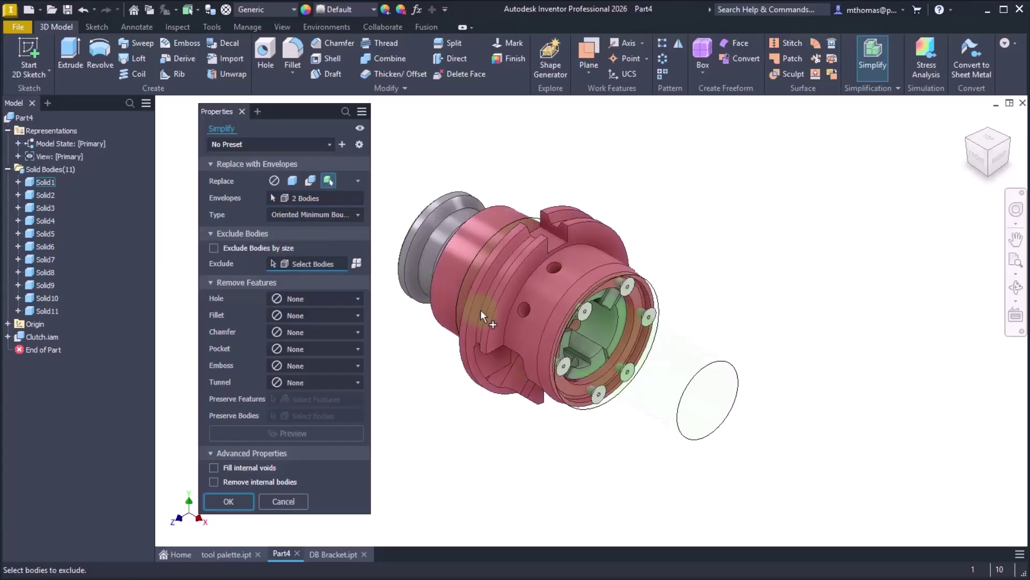
pyautogui.click(566, 366)
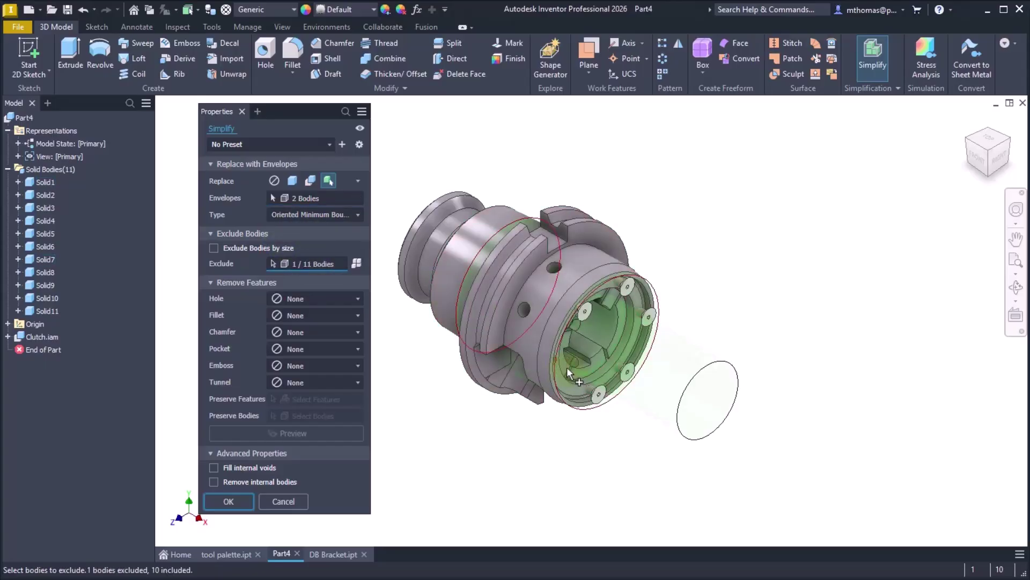
pyautogui.click(586, 307)
pyautogui.click(648, 315)
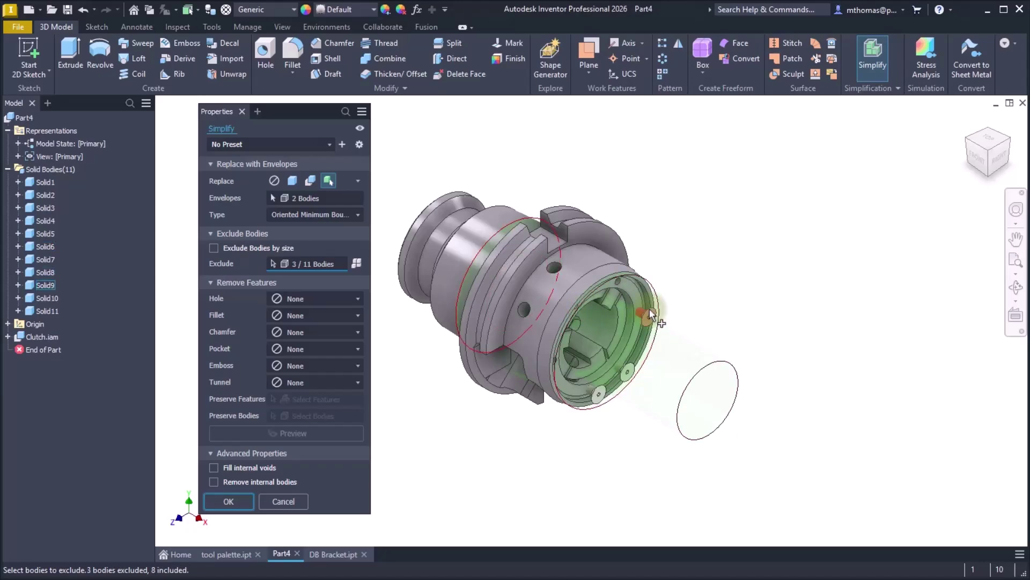
pyautogui.click(598, 396)
pyautogui.scroll(-2, 652, 397)
pyautogui.click(652, 398)
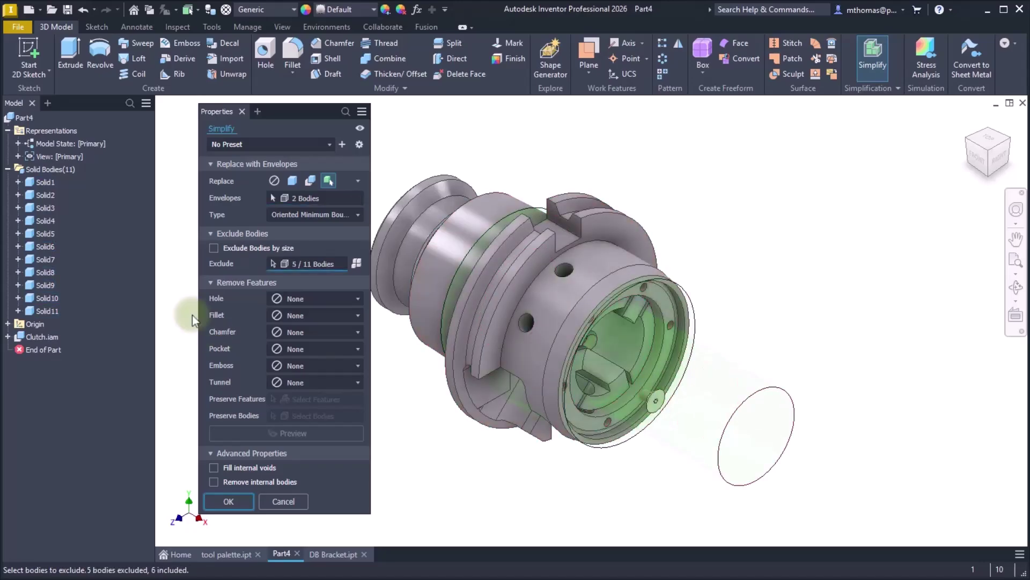
pyautogui.click(48, 312)
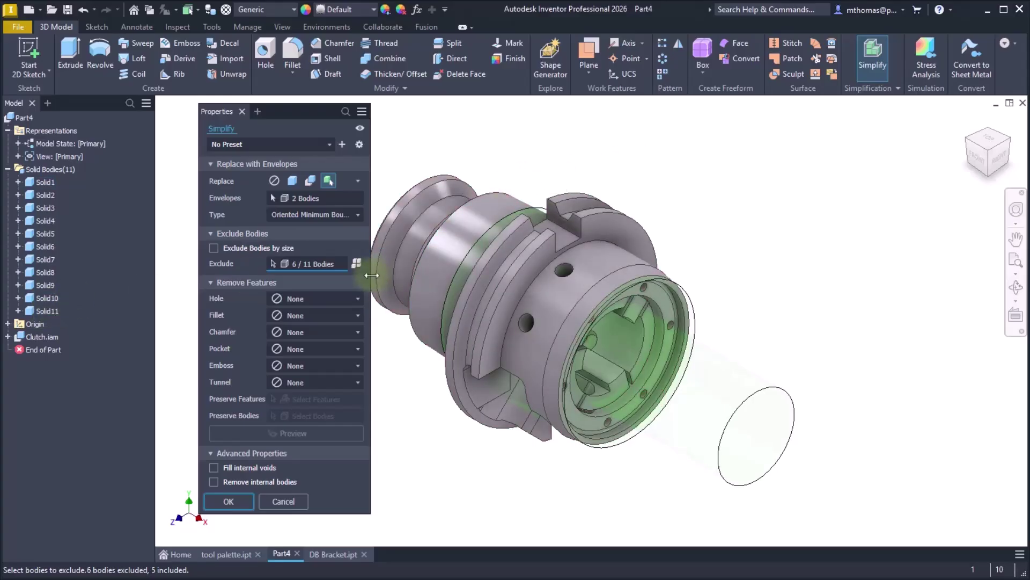
pyautogui.click(321, 298)
pyautogui.click(311, 325)
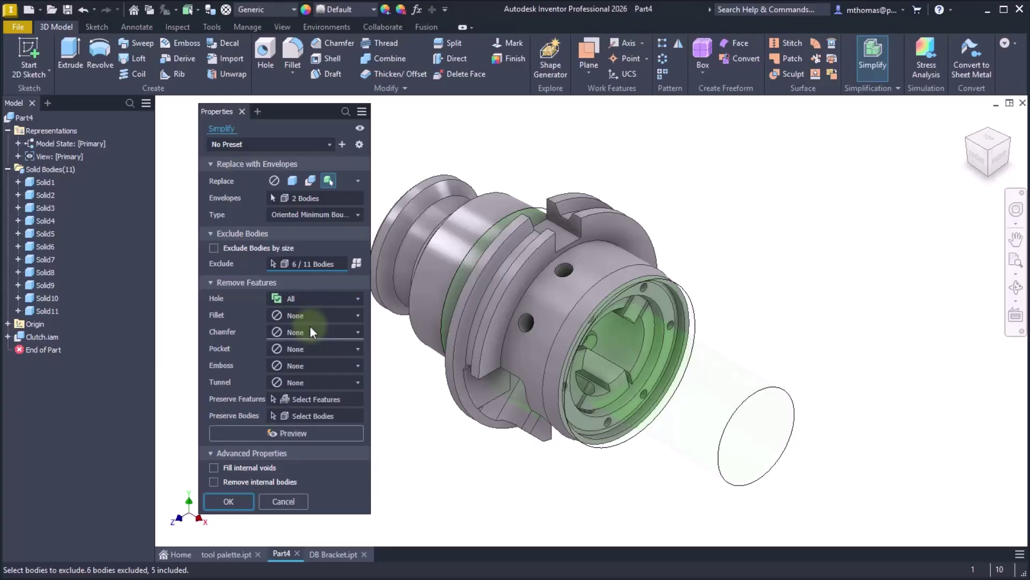
# - Remove fillets in a Range up to max radius 4 and preserve the small hole
pyautogui.click(305, 317)
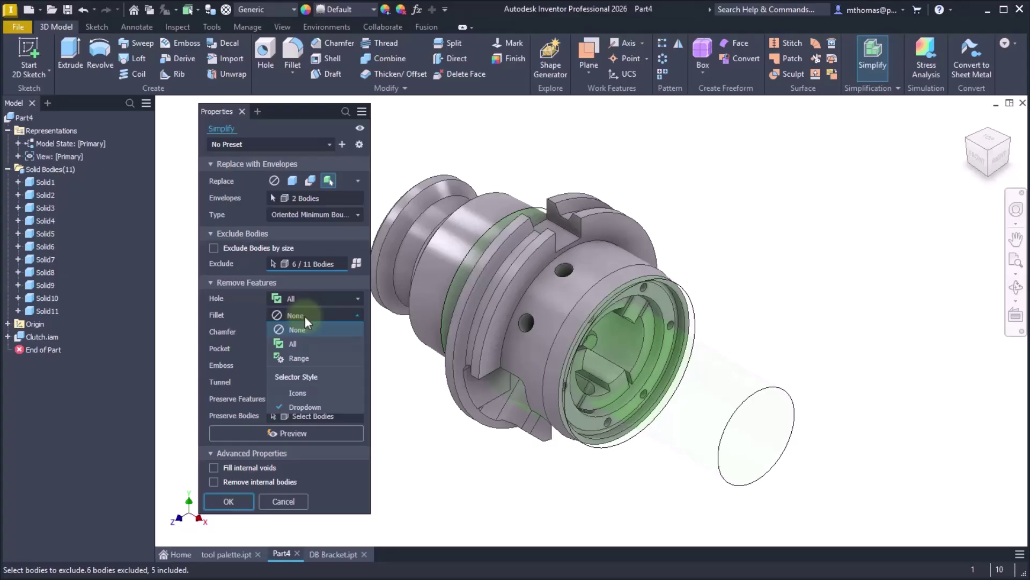
pyautogui.click(299, 358)
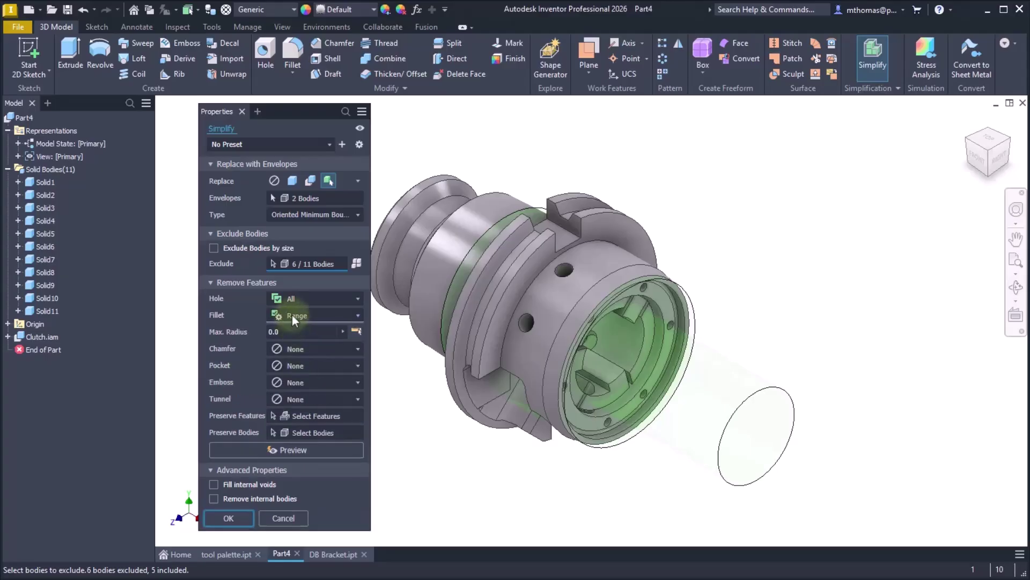
pyautogui.click(292, 328)
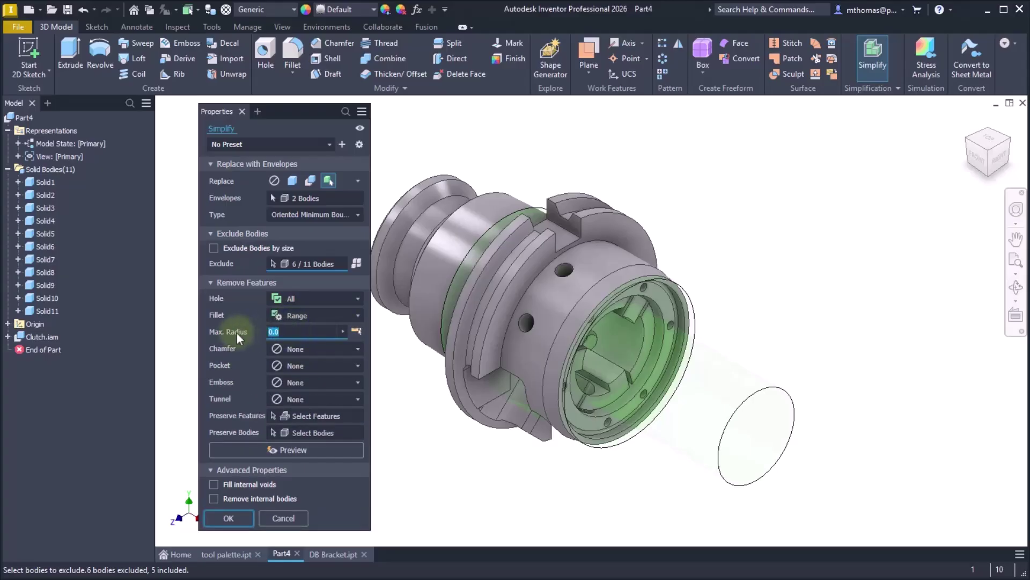
pyautogui.write('4')
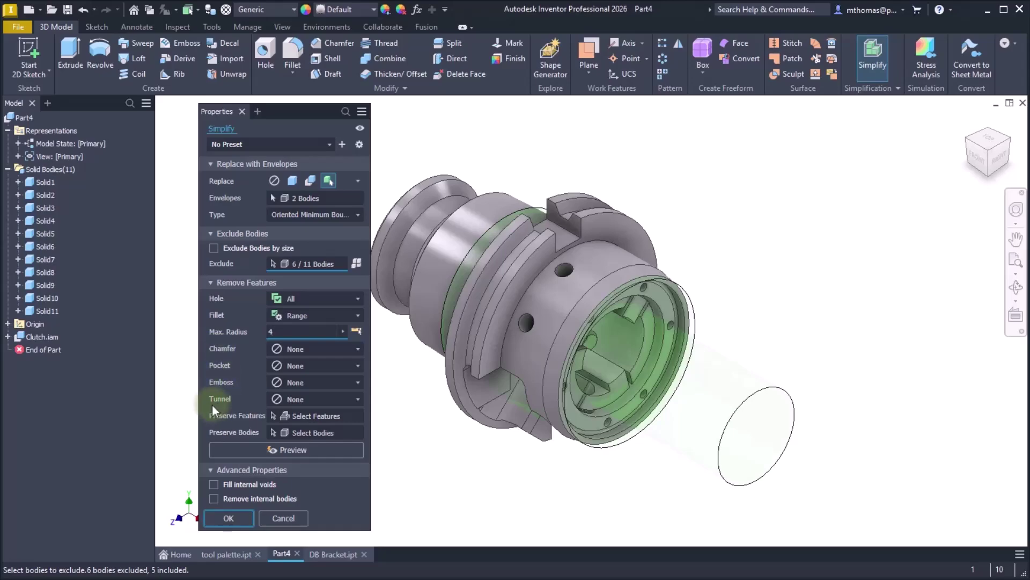
pyautogui.click(318, 414)
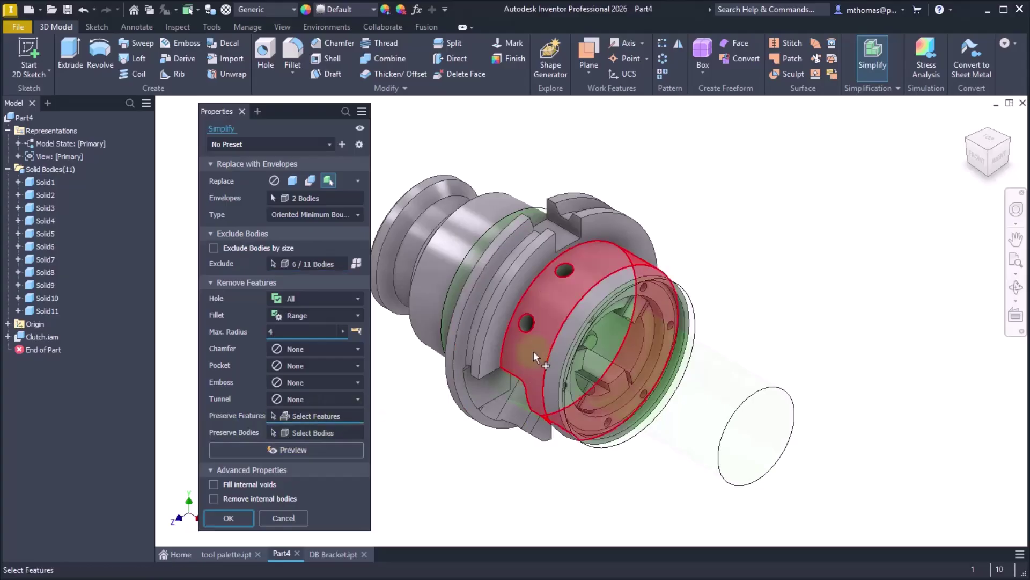
pyautogui.click(566, 266)
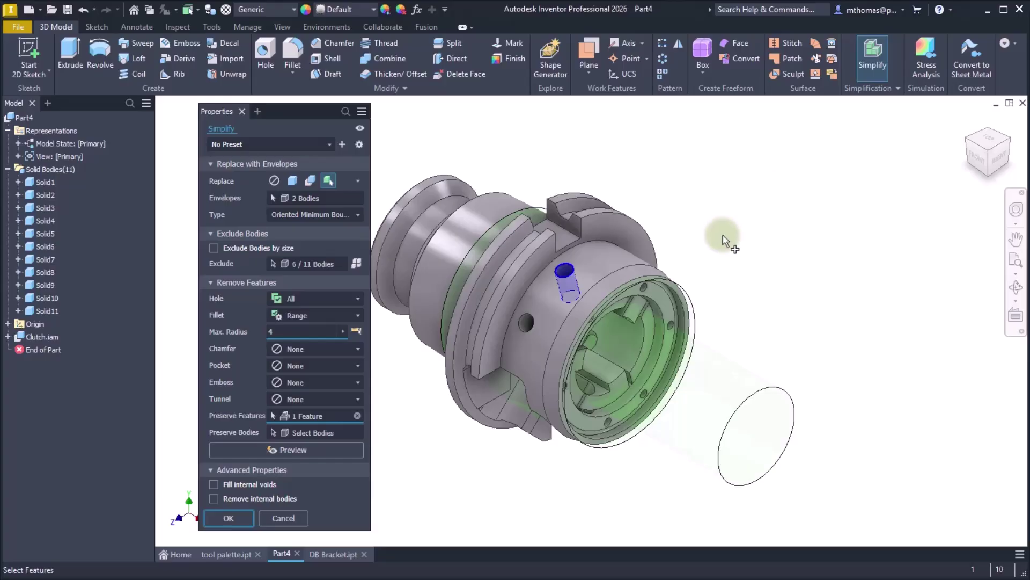
# - Preview the result, enable Fill internal voids, and accept to create Simplify1
pyautogui.click(297, 450)
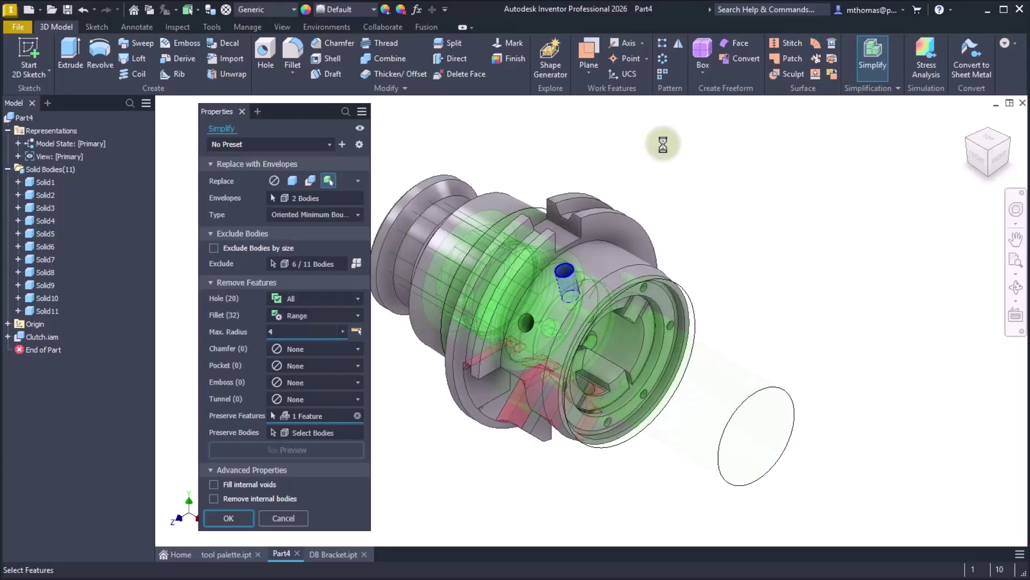
pyautogui.click(214, 484)
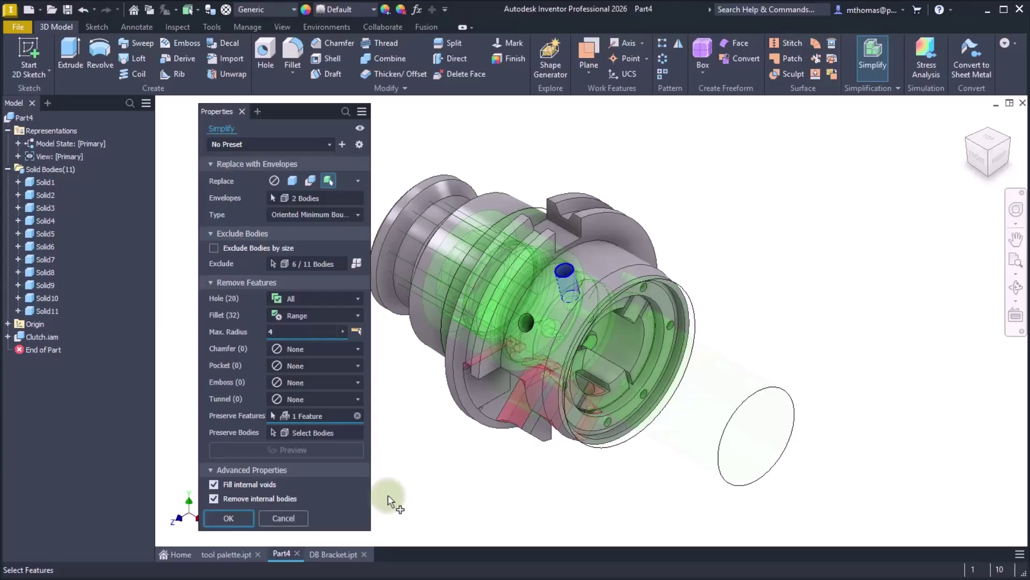
pyautogui.click(229, 518)
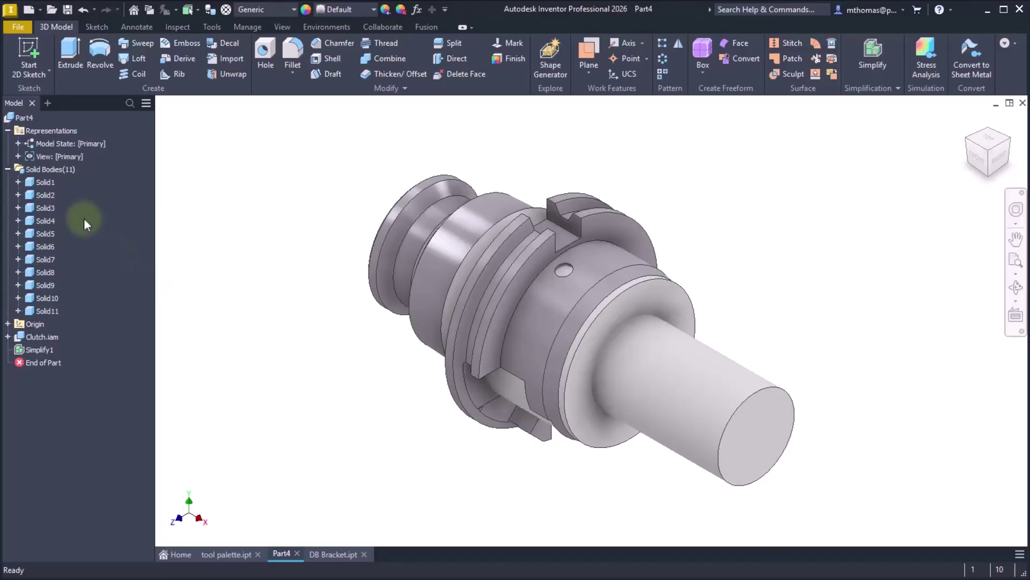
# - Create a new model state named SIMPLIFY
pyautogui.click(17, 144)
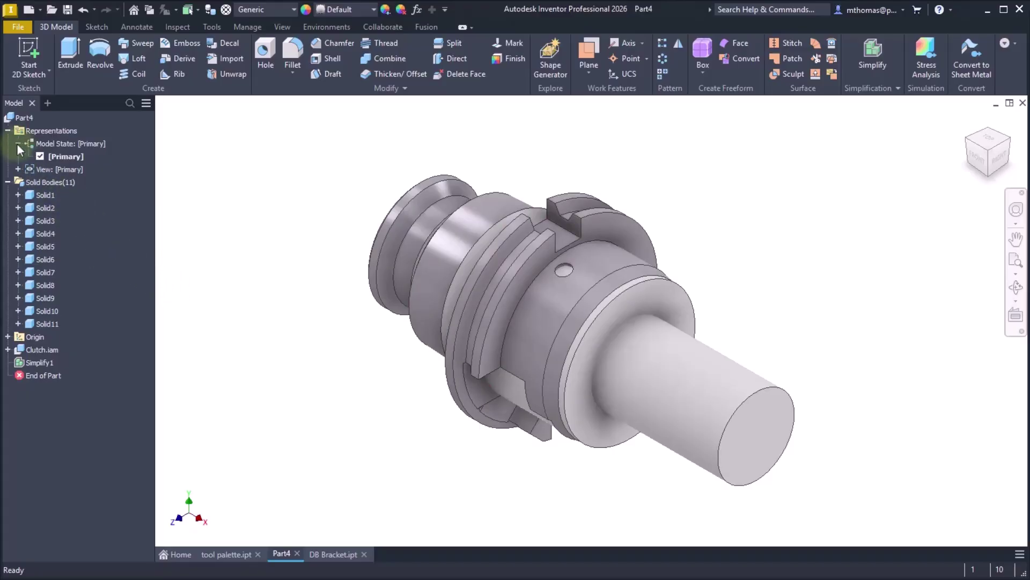
pyautogui.rightClick(57, 143)
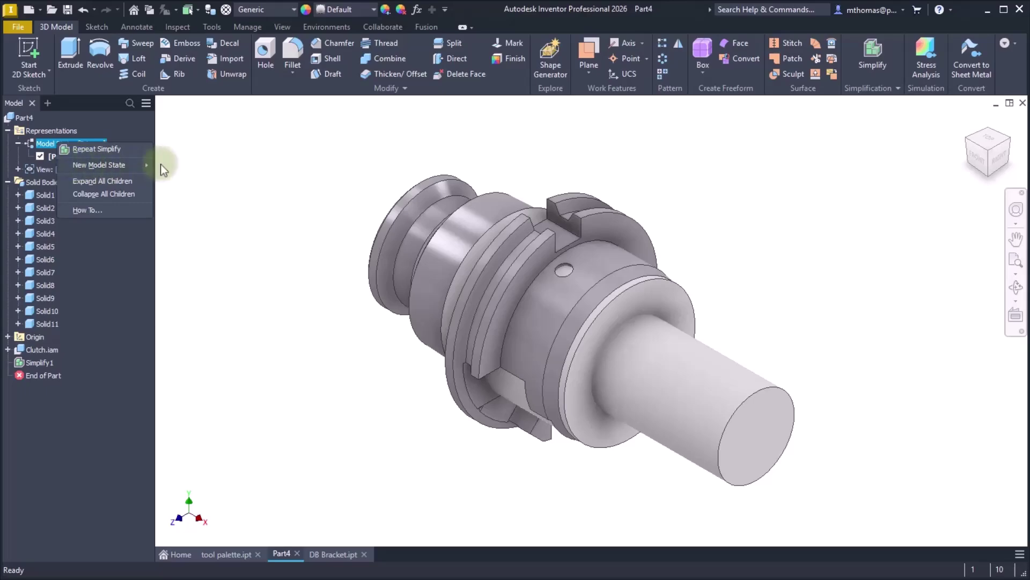
pyautogui.click(101, 165)
pyautogui.write('S')
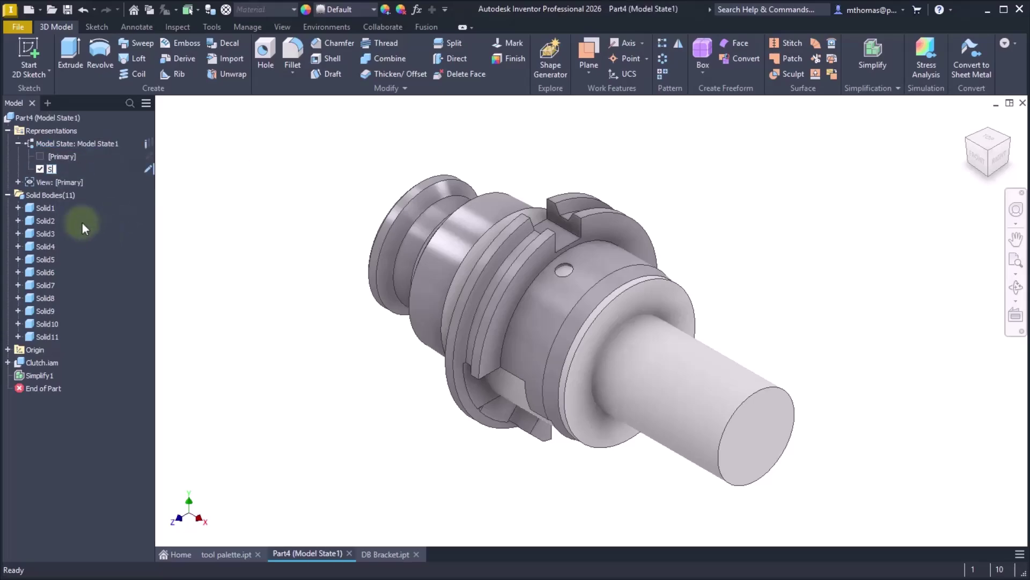
pyautogui.write('IMPLIFY')
pyautogui.press('Return')
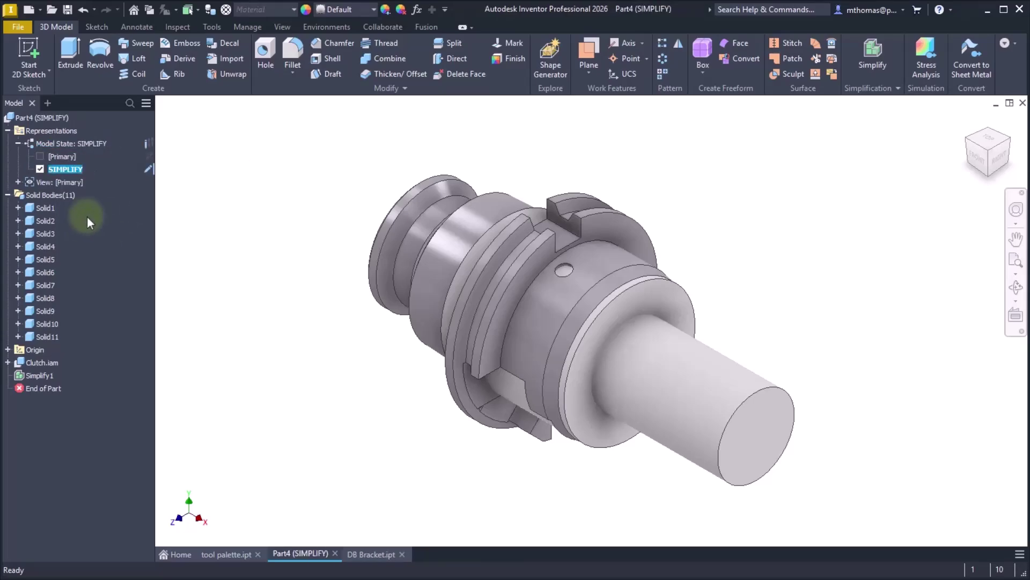
# - Suppress Simplify1 in the Primary model state so the full detailed model shows
pyautogui.doubleClick(64, 158)
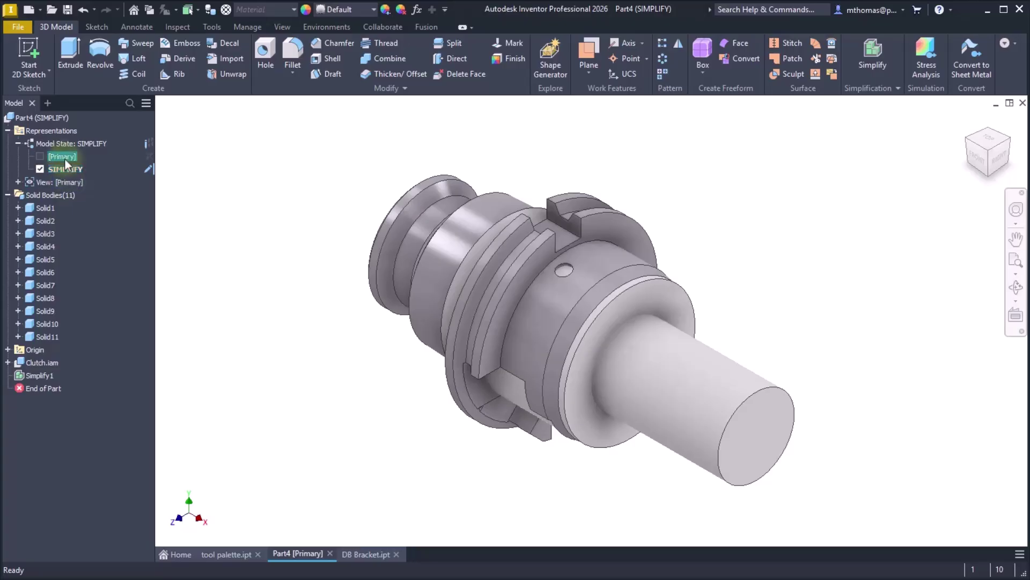
pyautogui.rightClick(41, 376)
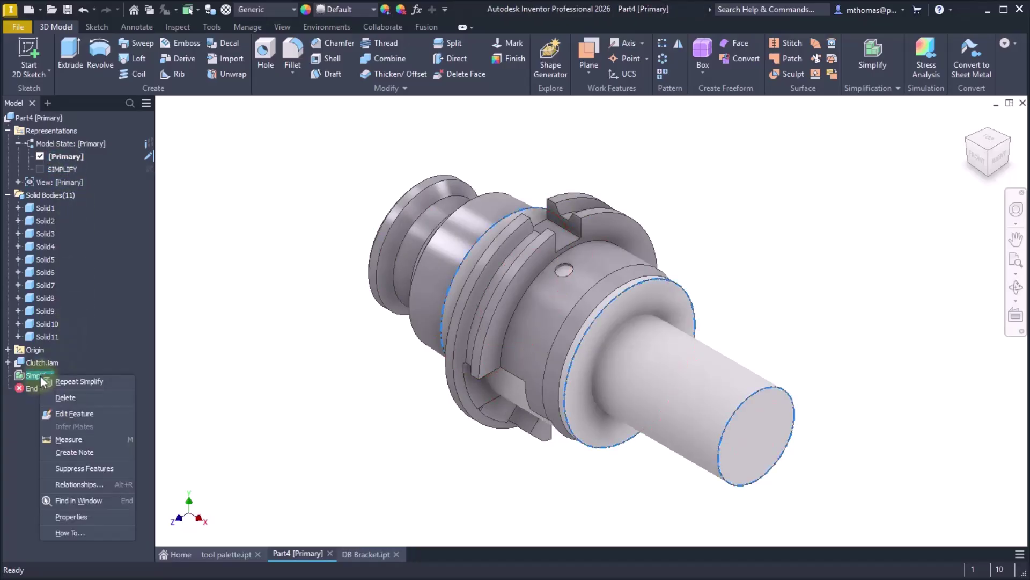
pyautogui.click(76, 469)
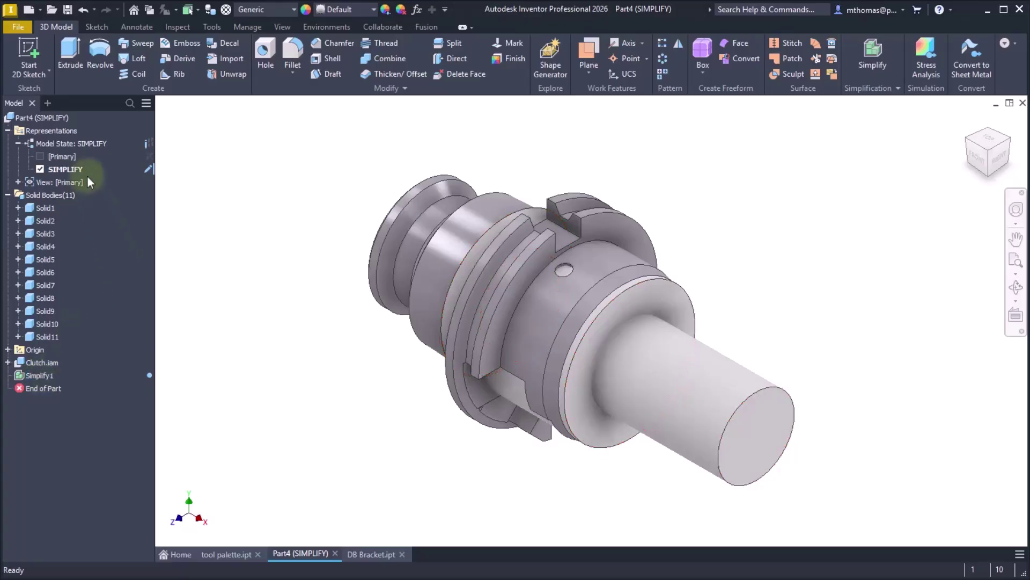
pyautogui.doubleClick(73, 157)
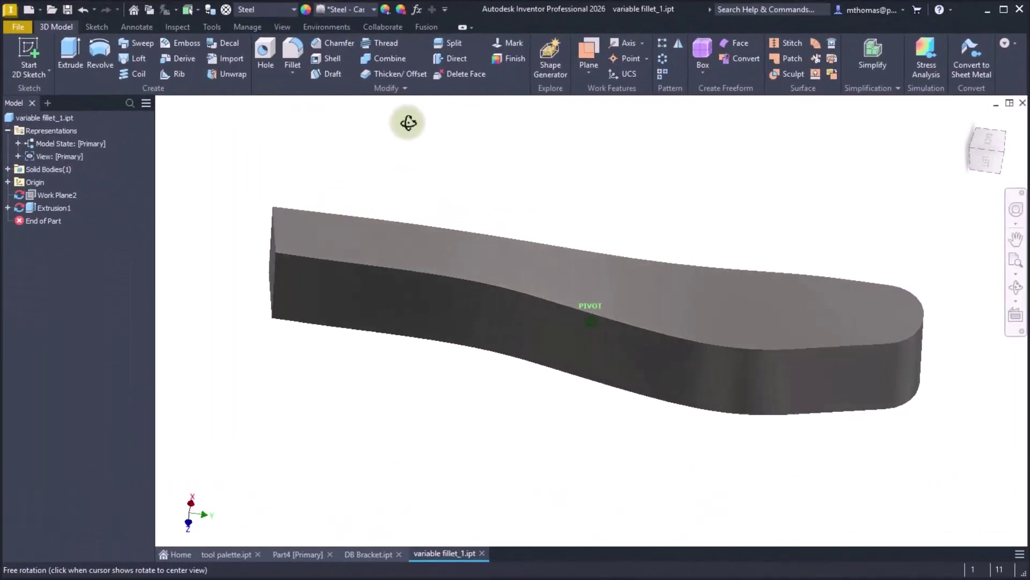
pyautogui.moveTo(405, 121); pyautogui.dragTo(467, 129)
# - Start a shell on the curved bar with the top face removed and a 2 mm wall
pyautogui.press('Escape')
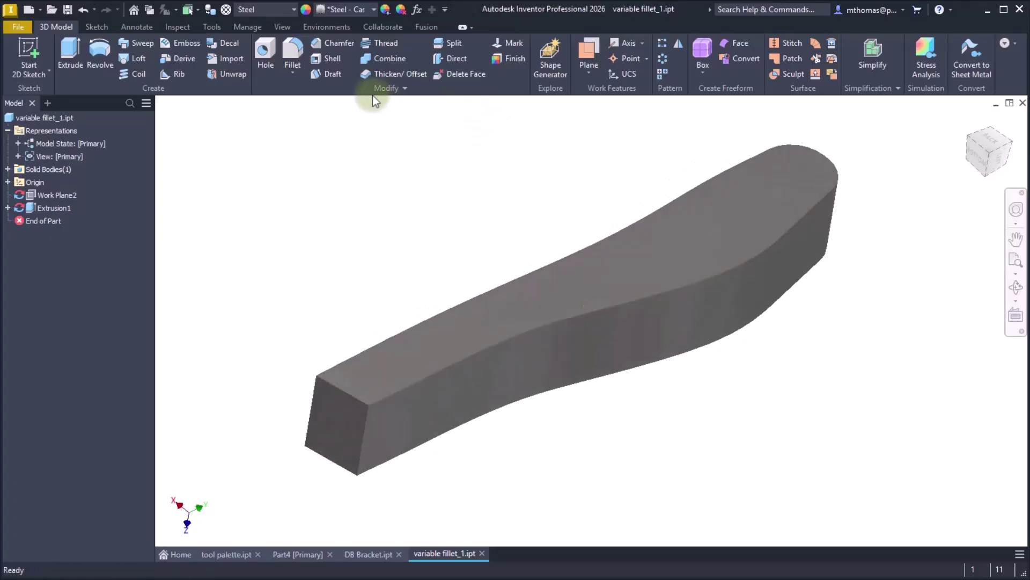
pyautogui.click(327, 57)
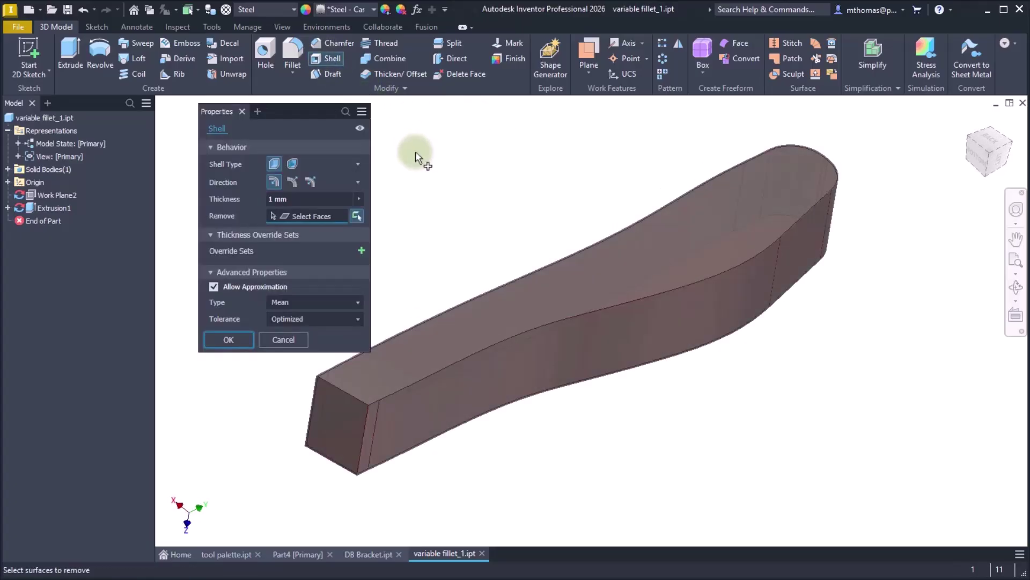
pyautogui.moveTo(460, 202); pyautogui.dragTo(503, 217, button='middle')
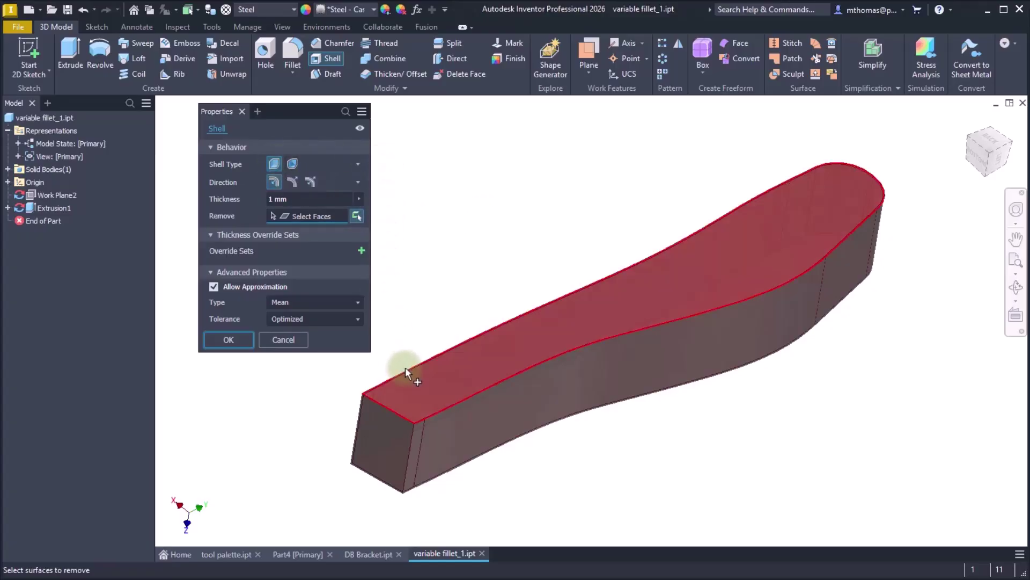
pyautogui.click(497, 340)
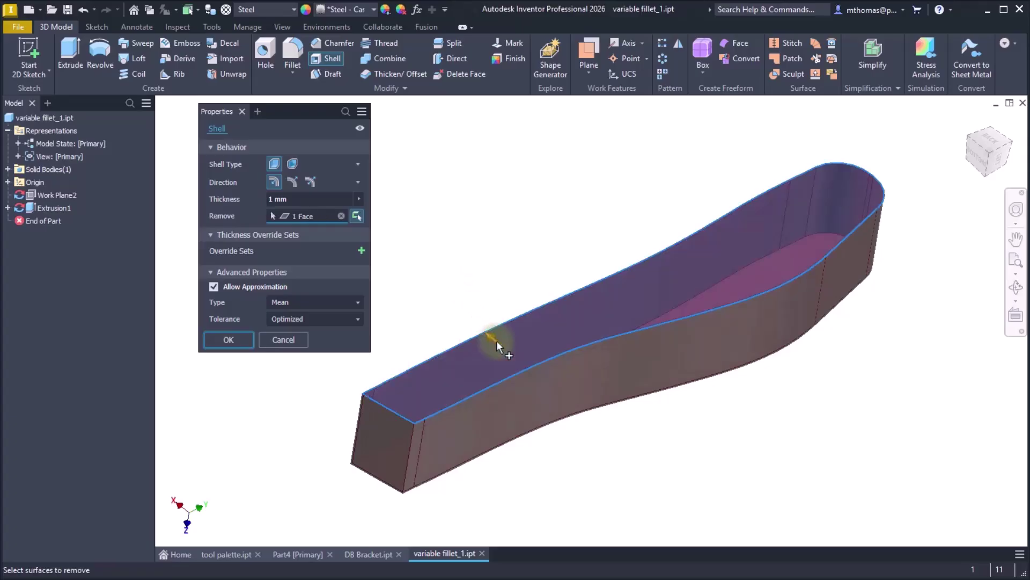
pyautogui.click(304, 199)
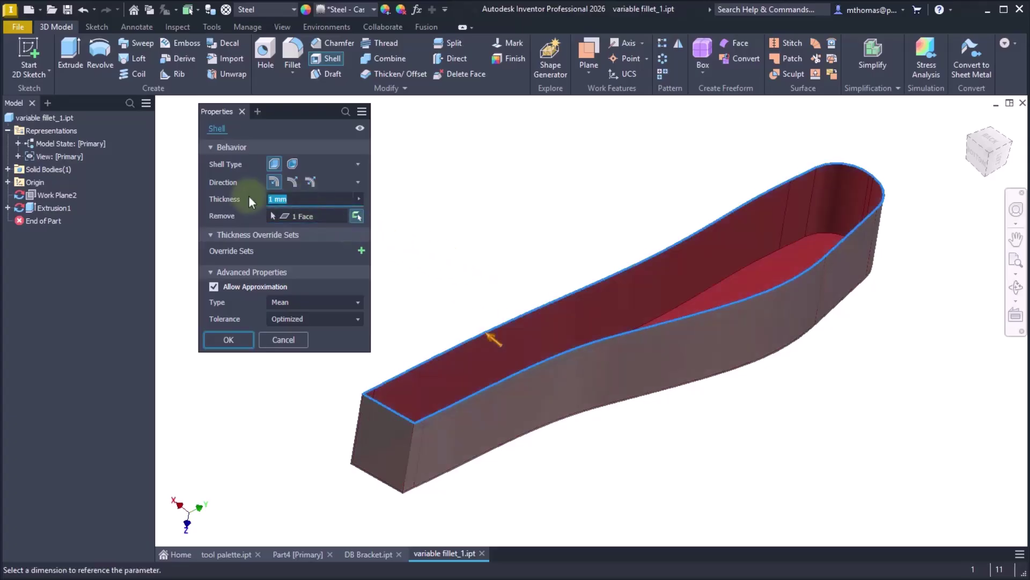
pyautogui.write('2')
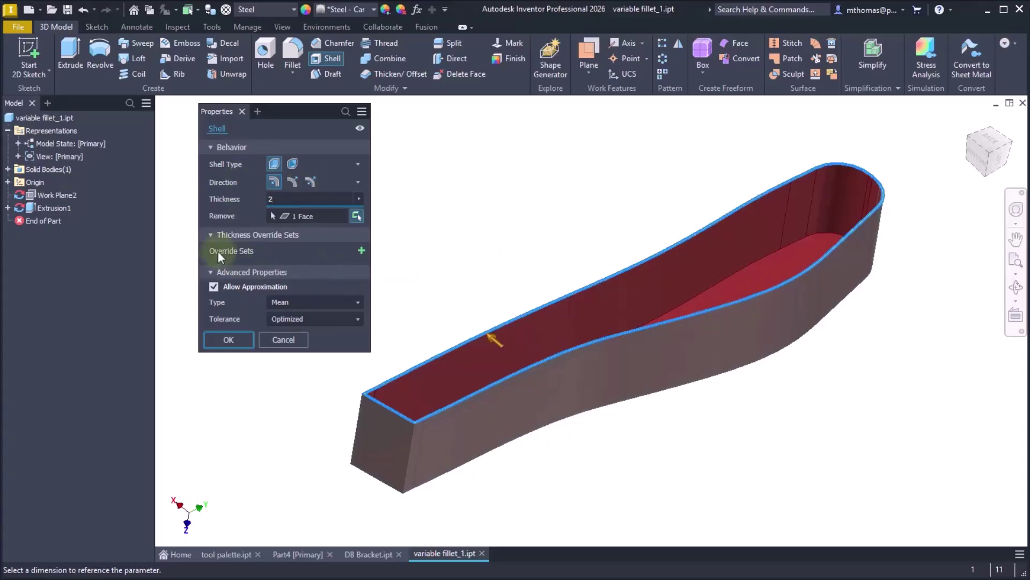
# - Override one face's shell thickness to 4 and apply the shell
pyautogui.click(361, 251)
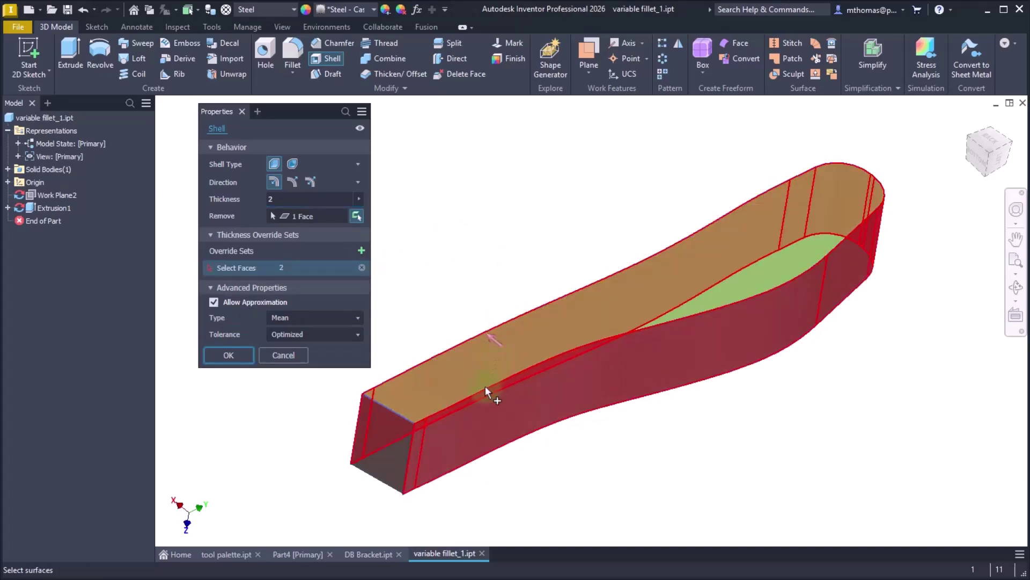
pyautogui.click(721, 337)
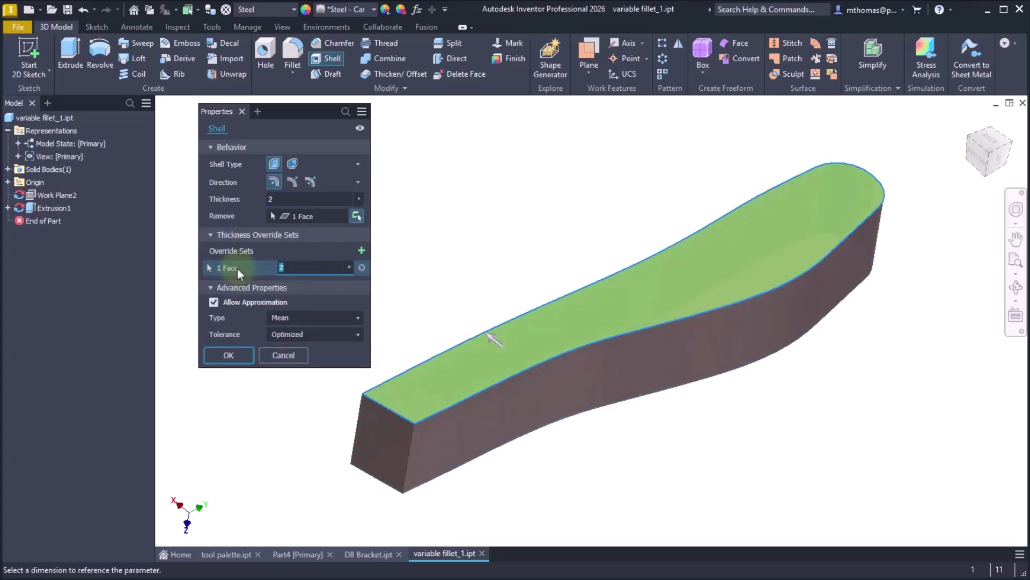
pyautogui.write('4')
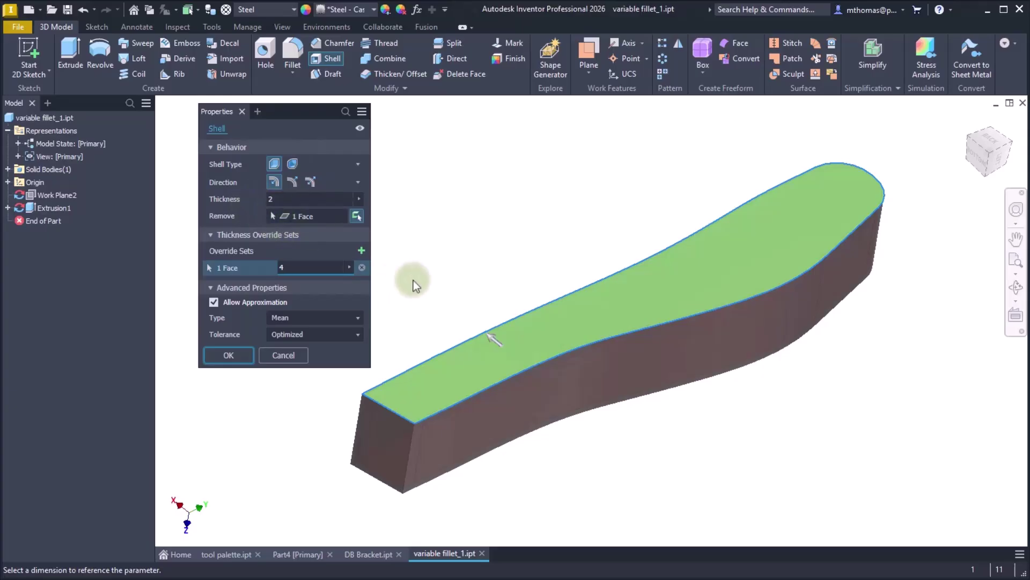
pyautogui.click(234, 356)
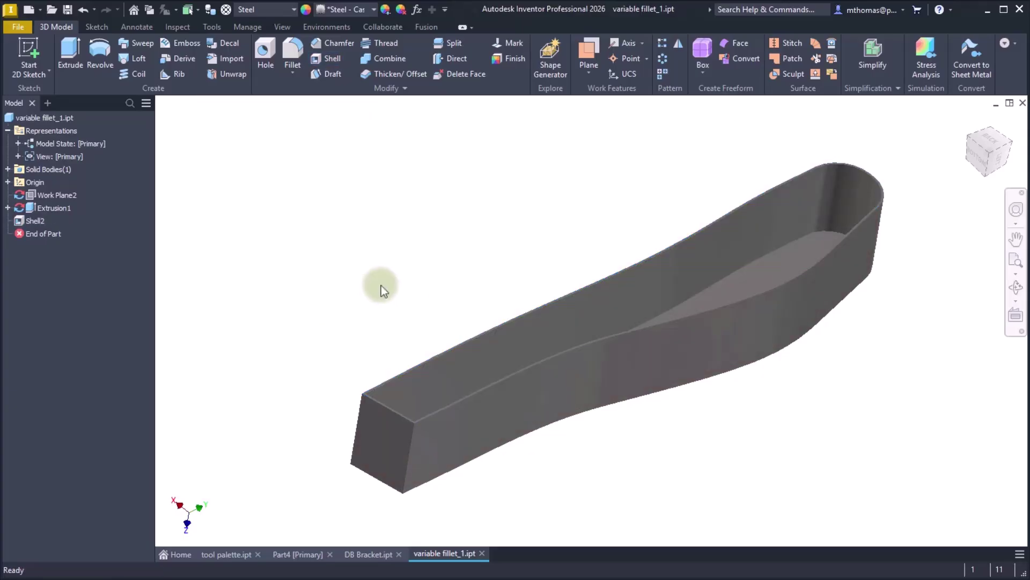
# - Delete Shell2, then start a rounded-corner shell with the top face removed
pyautogui.rightClick(39, 222)
pyautogui.click(64, 244)
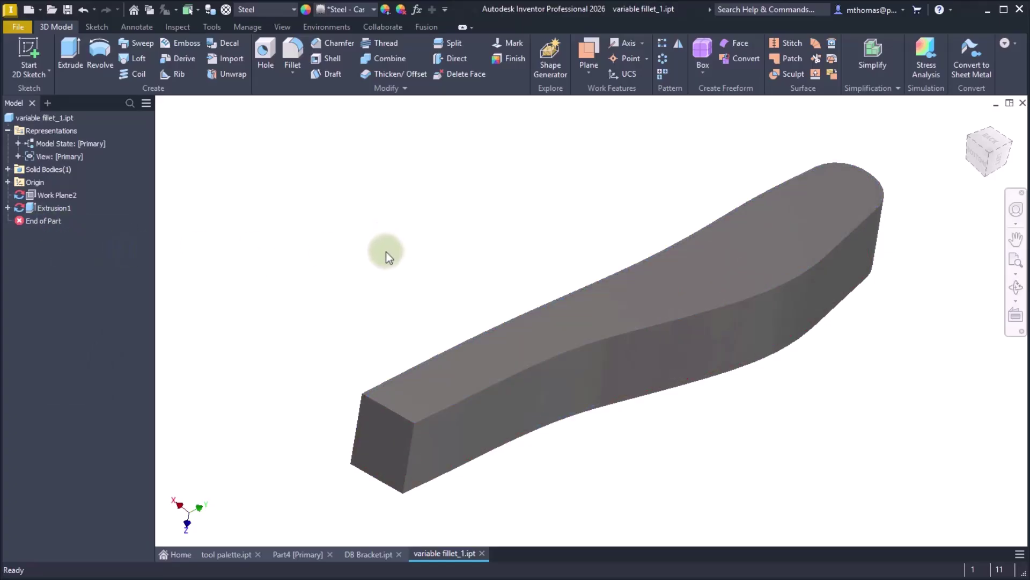
pyautogui.click(329, 60)
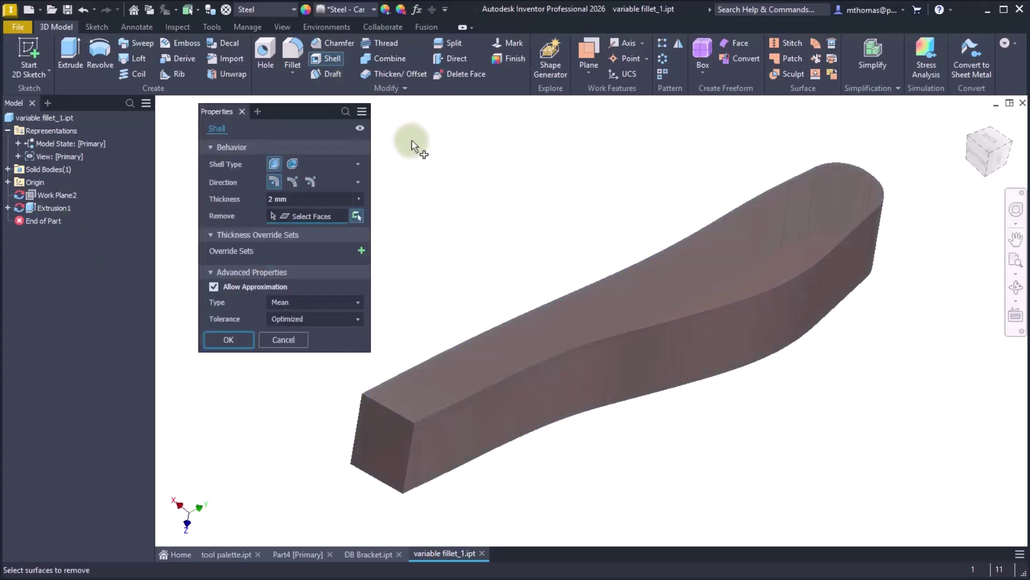
pyautogui.click(291, 163)
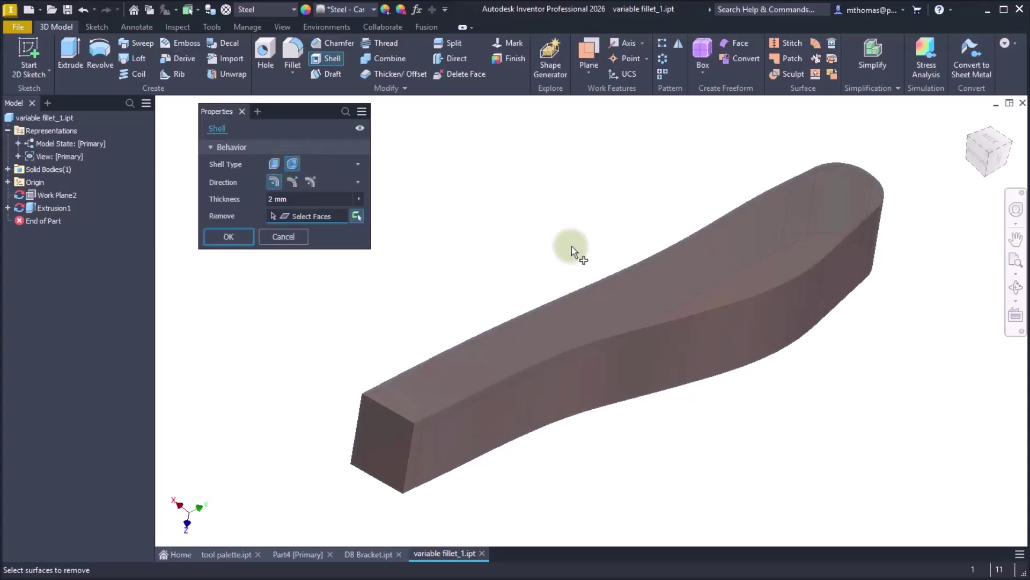
pyautogui.click(600, 298)
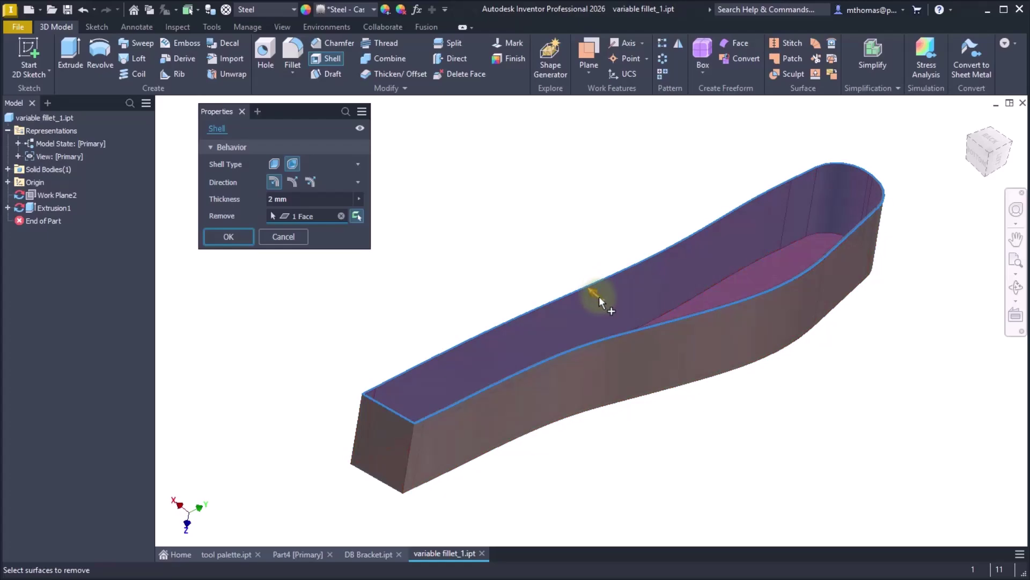
# - Set the shell to grow outside with an 8 mm wall and apply it
pyautogui.moveTo(601, 297); pyautogui.dragTo(603, 303)
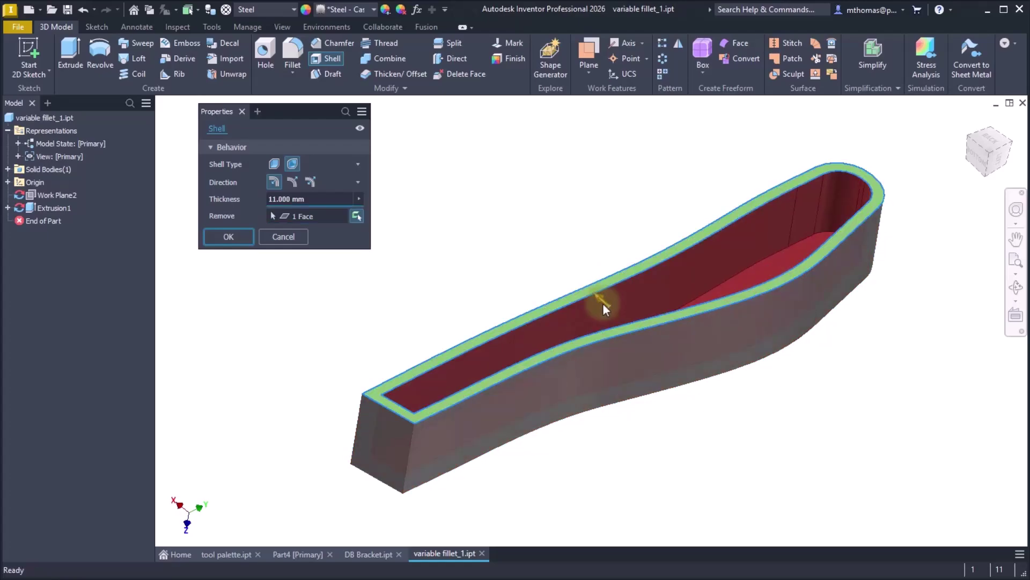
pyautogui.click(292, 181)
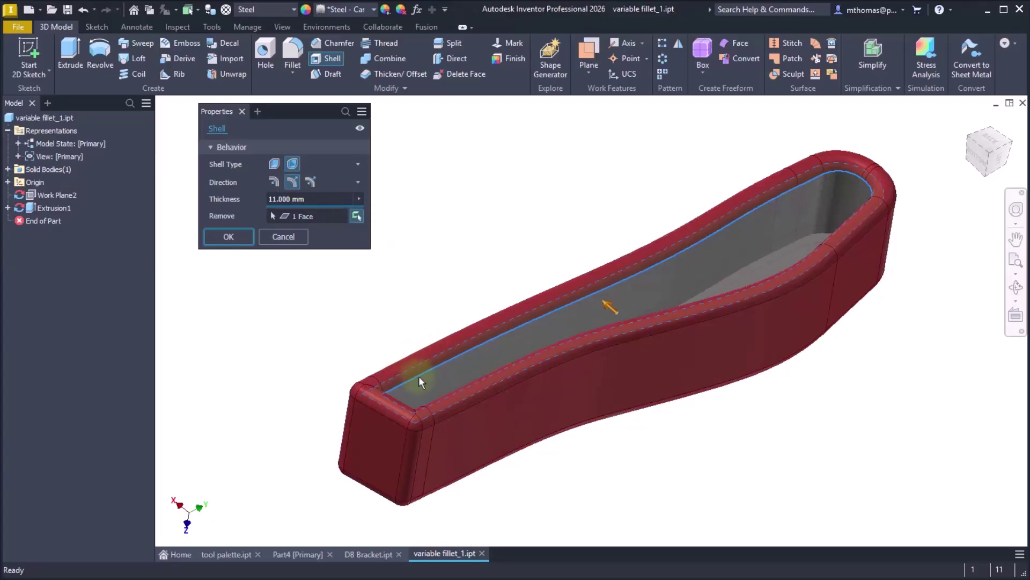
pyautogui.click(269, 199)
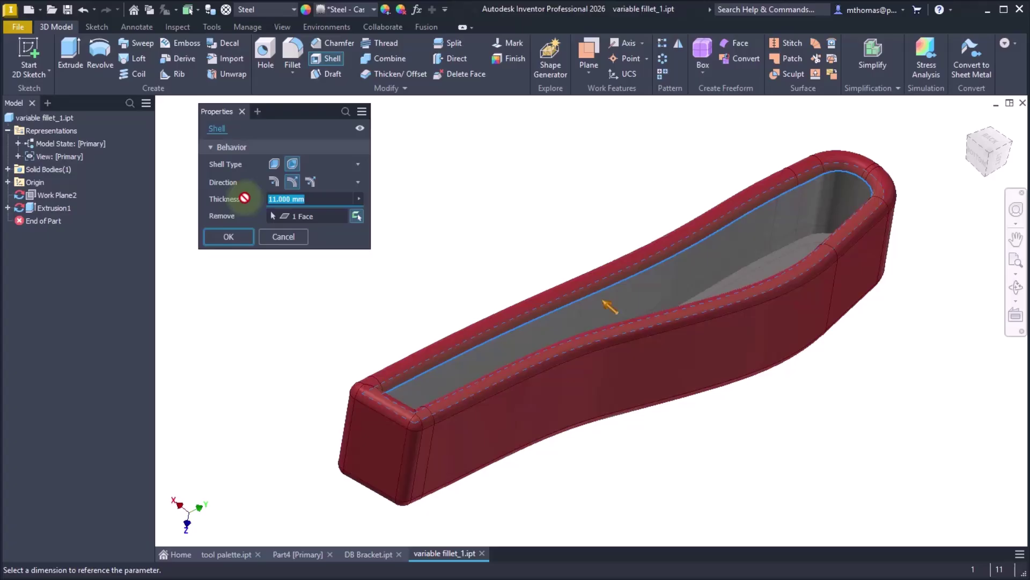
pyautogui.write('8')
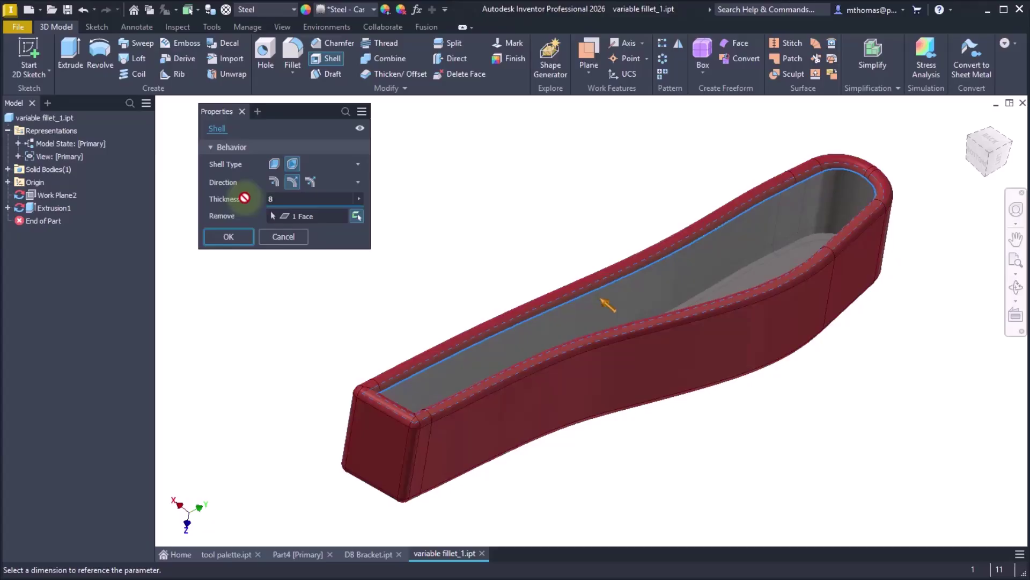
pyautogui.click(236, 235)
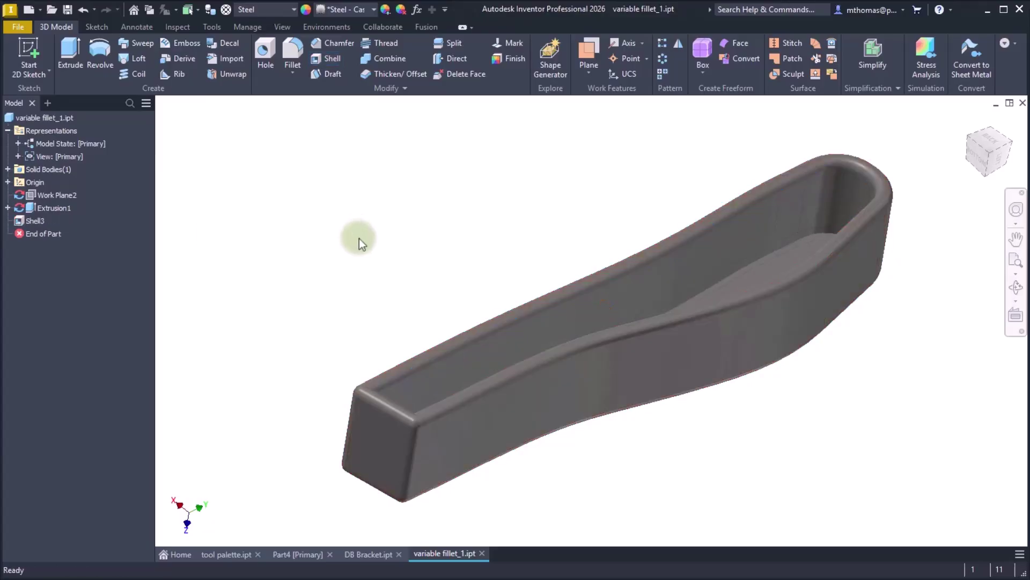
# - Orbit the shelled bar to a new viewing angle
pyautogui.moveTo(424, 261)
pyautogui.keyDown('shift'); pyautogui.mouseDown(button='middle')
pyautogui.moveTo(405, 272)
pyautogui.moveTo(426, 188)
pyautogui.moveTo(400, 258)
pyautogui.mouseUp(button='middle'); pyautogui.keyUp('shift')
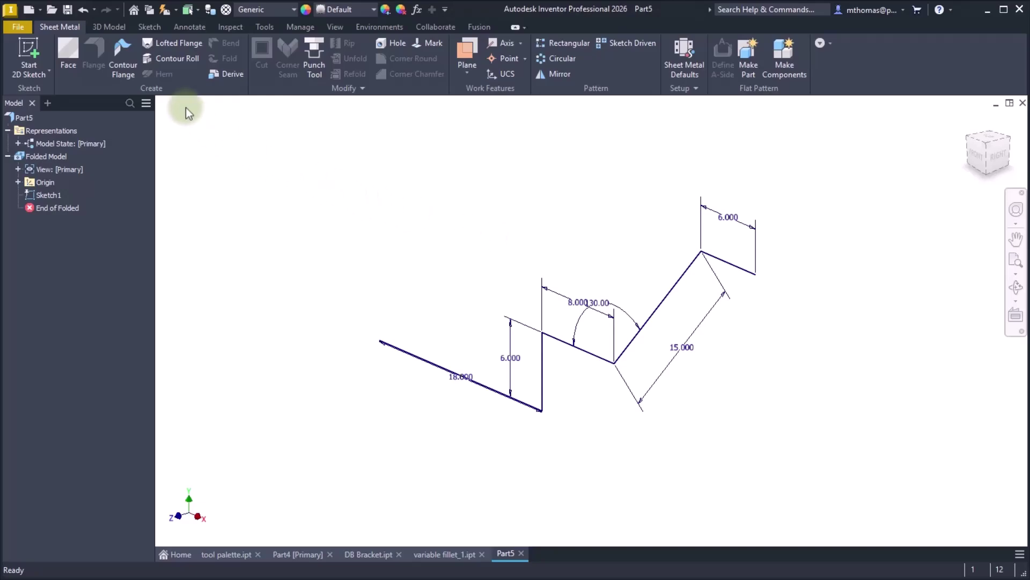
# - Preview a contour flange on Sketch1's zigzag profile, flipping its direction and setting Distance A to 24
pyautogui.click(125, 58)
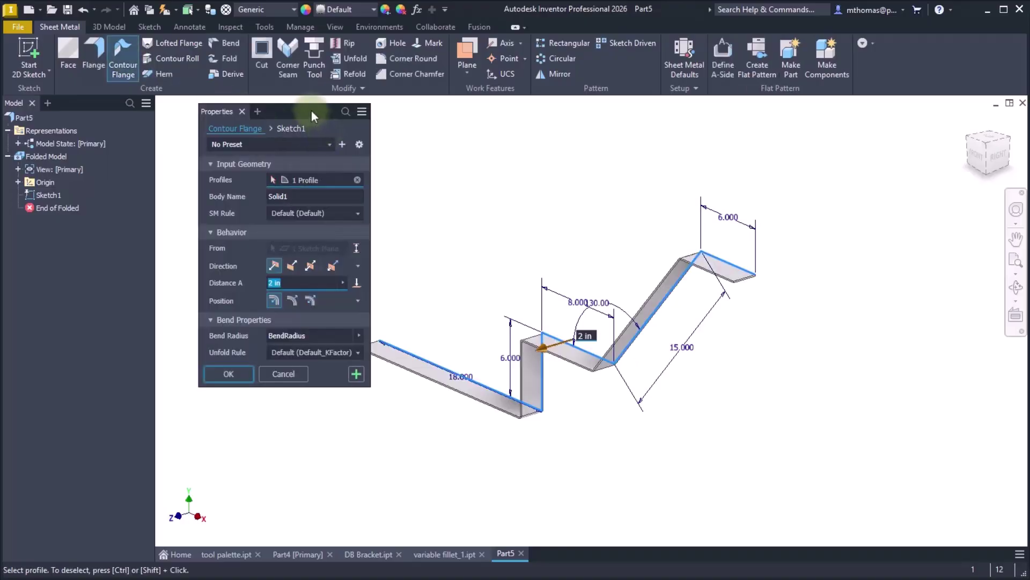
pyautogui.moveTo(311, 111); pyautogui.dragTo(306, 121)
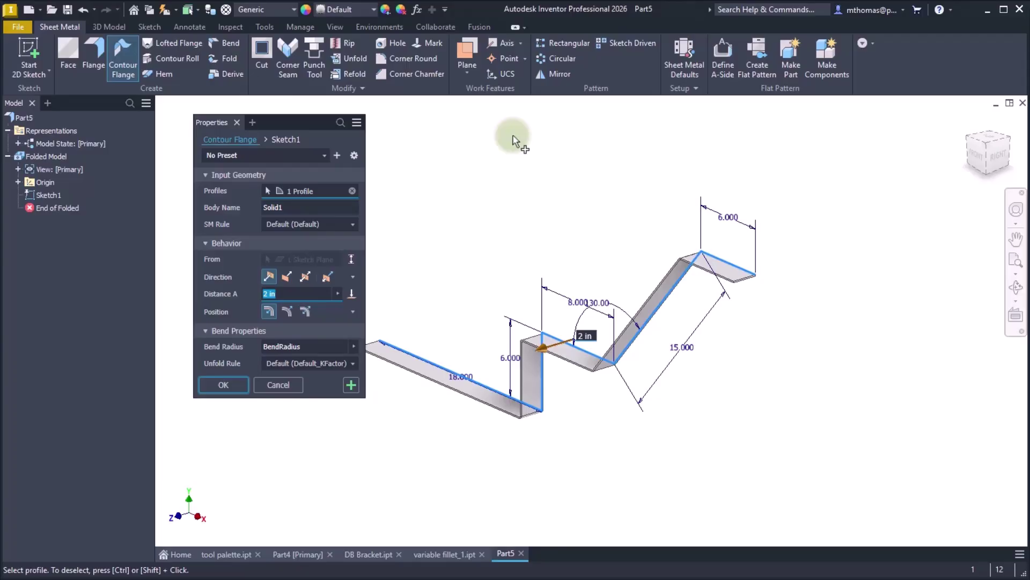
pyautogui.scroll(2, 616, 356)
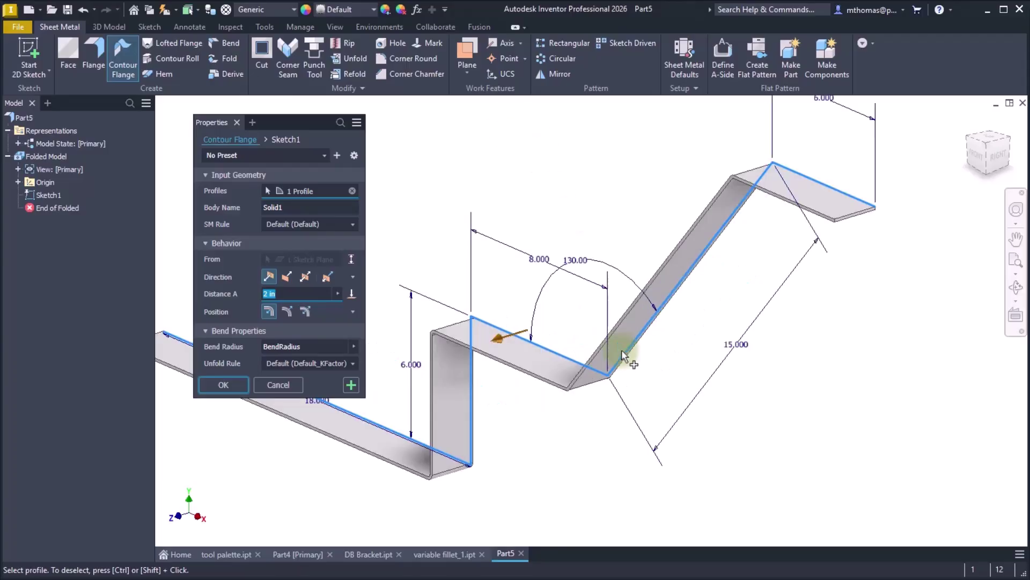
pyautogui.click(568, 325)
pyautogui.scroll(-2, 503, 213)
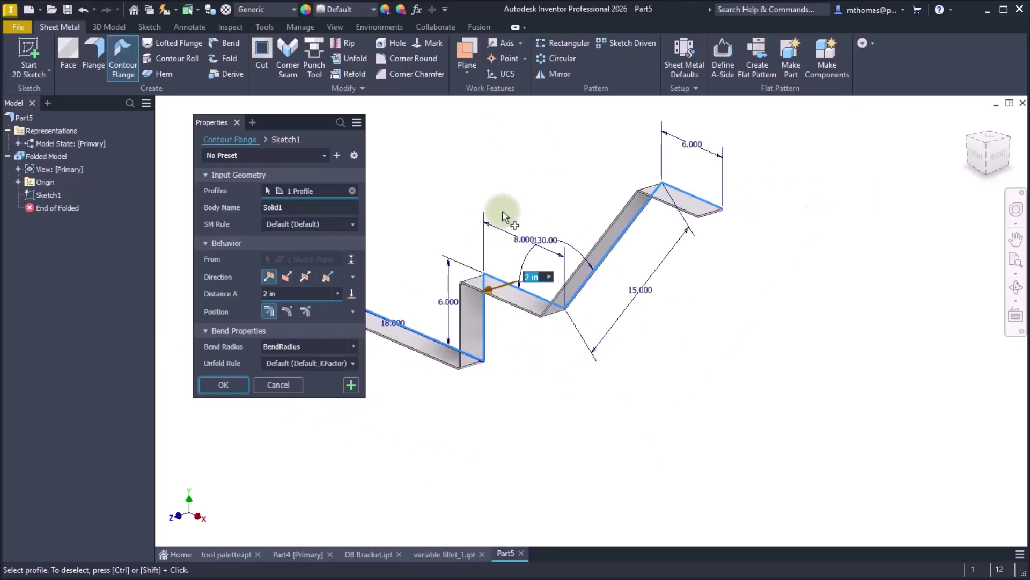
pyautogui.click(305, 277)
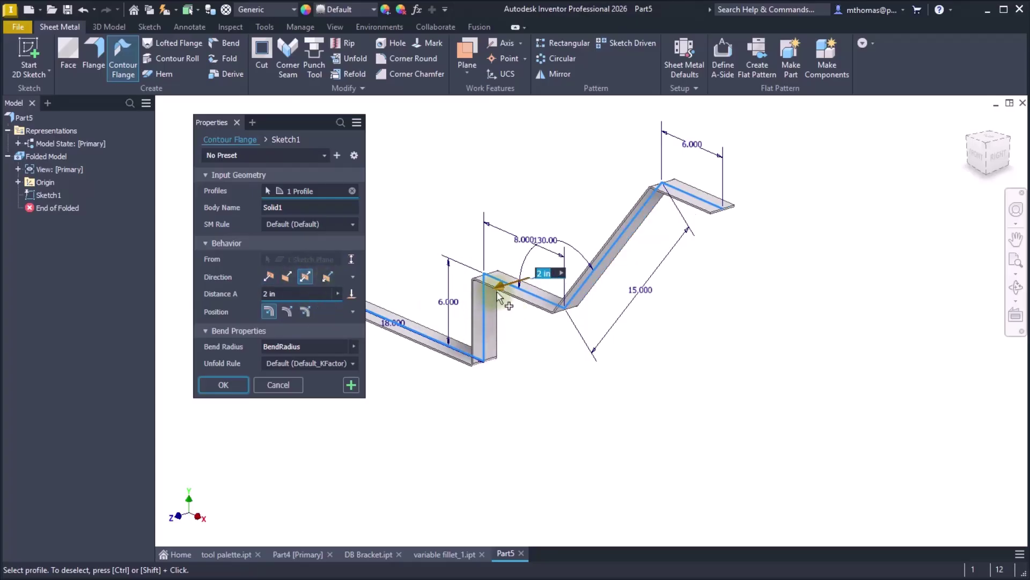
pyautogui.moveTo(498, 286); pyautogui.dragTo(388, 329)
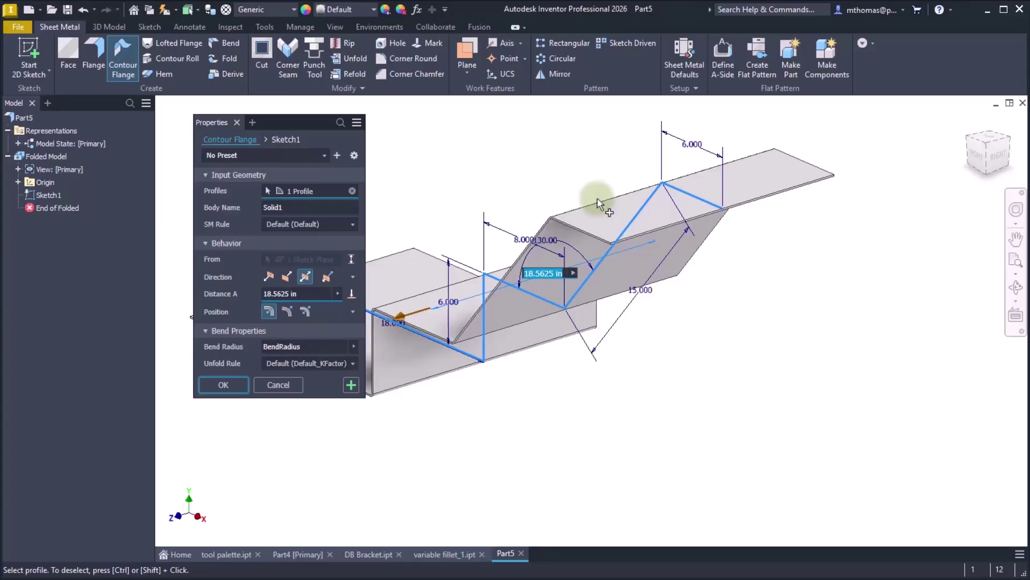
pyautogui.write('24')
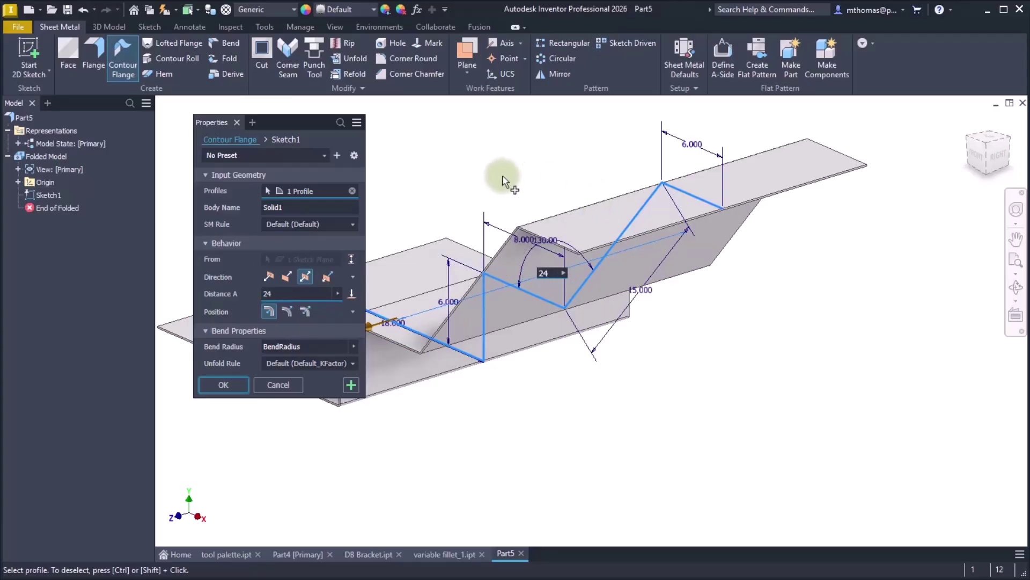
pyautogui.press('Return')
pyautogui.keyDown('shift'); pyautogui.moveTo(508, 193); pyautogui.dragTo(546, 177, button='middle'); pyautogui.keyUp('shift')
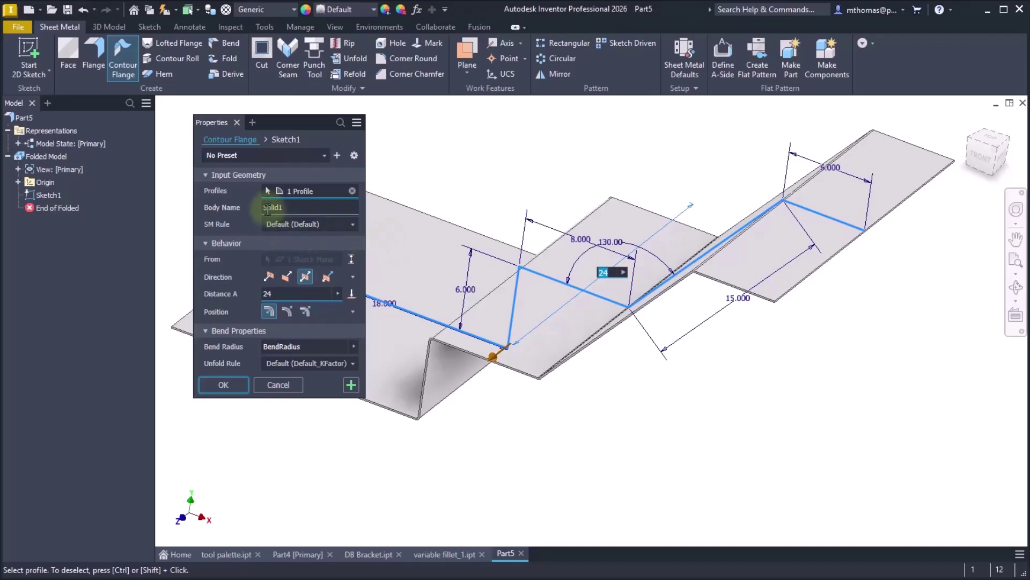
# - Name the flange body MAIN FLANGE
pyautogui.doubleClick(287, 207)
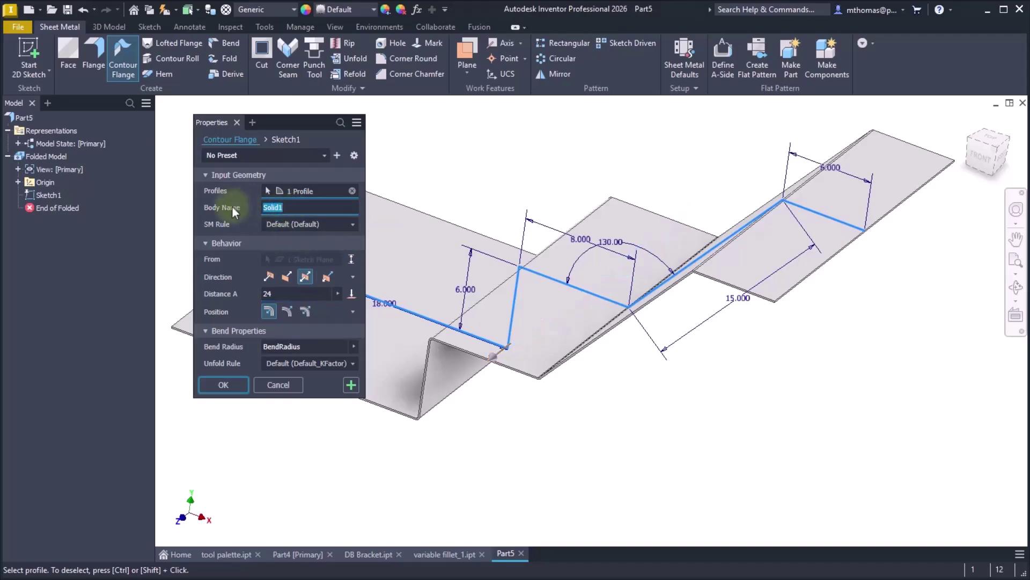
pyautogui.write('FLANGE')
pyautogui.press('Home')
pyautogui.write('MAIN')
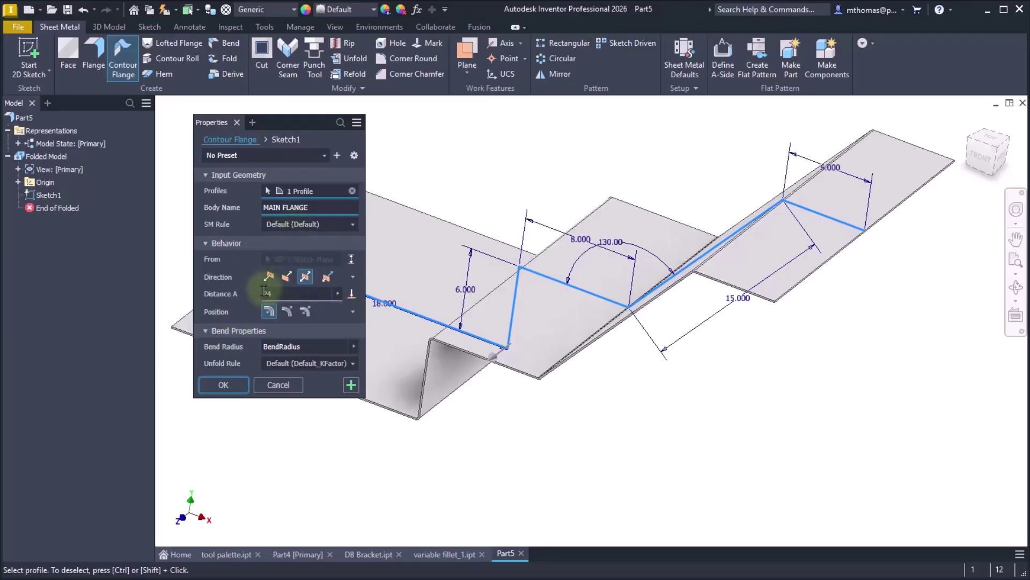
# - Use the third Position option and a bend radius of BendRadius*2, then create the flange
pyautogui.click(310, 311)
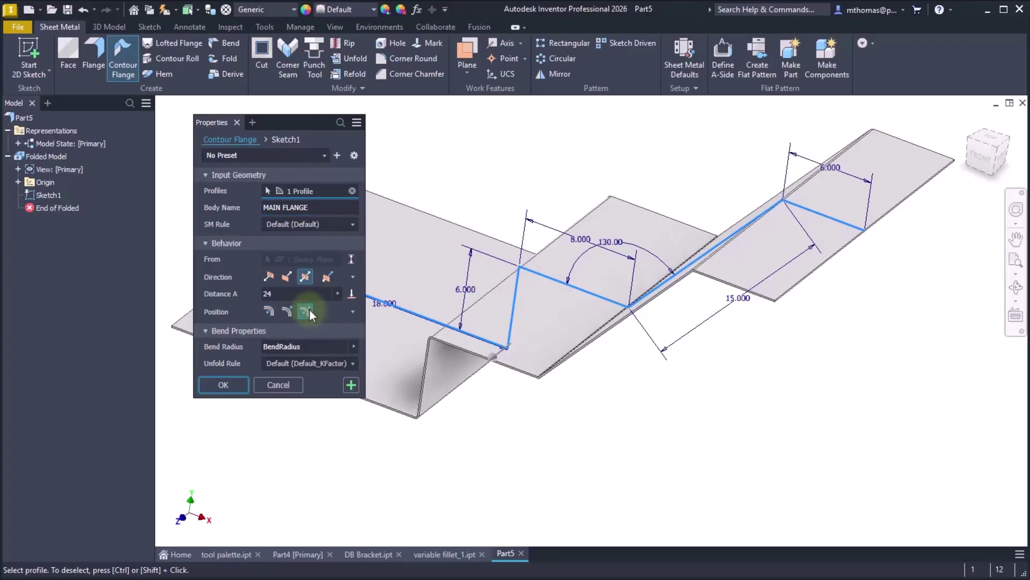
pyautogui.click(314, 347)
pyautogui.click(314, 348)
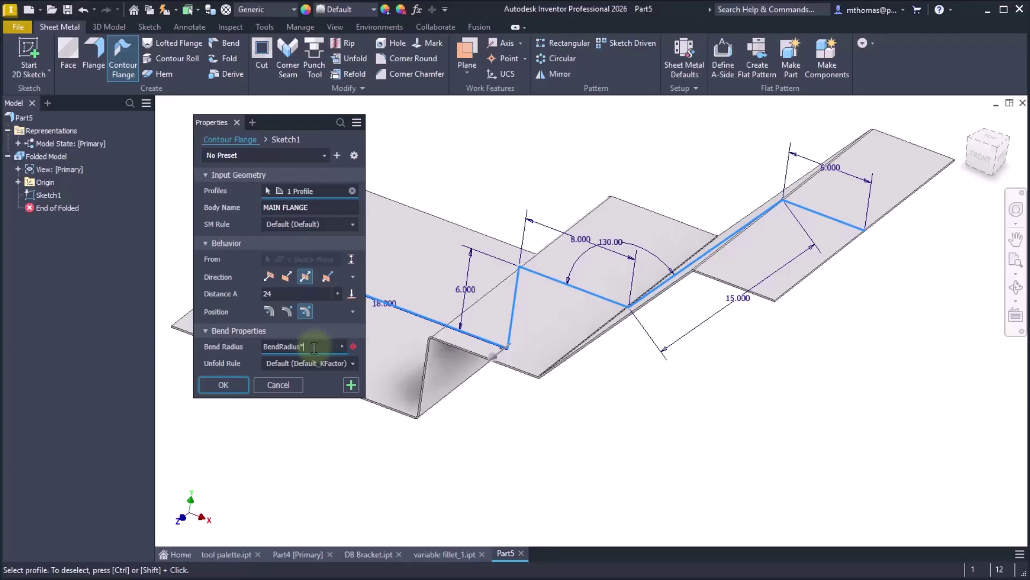
pyautogui.write('*2')
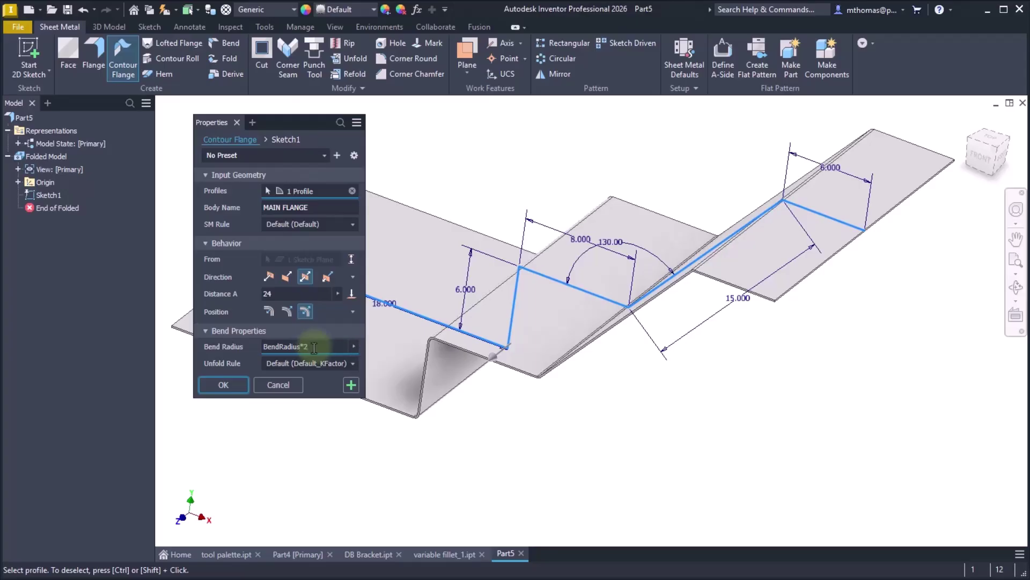
pyautogui.click(234, 382)
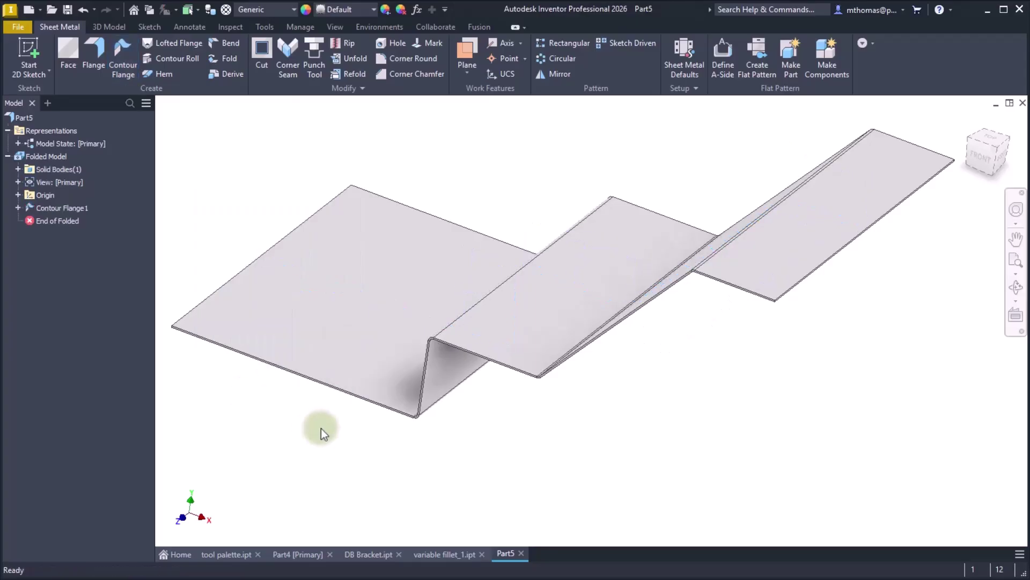
# - Round MAIN FLANGE's two right-end and two left-end corners with radius 3
pyautogui.scroll(-3, 324, 433)
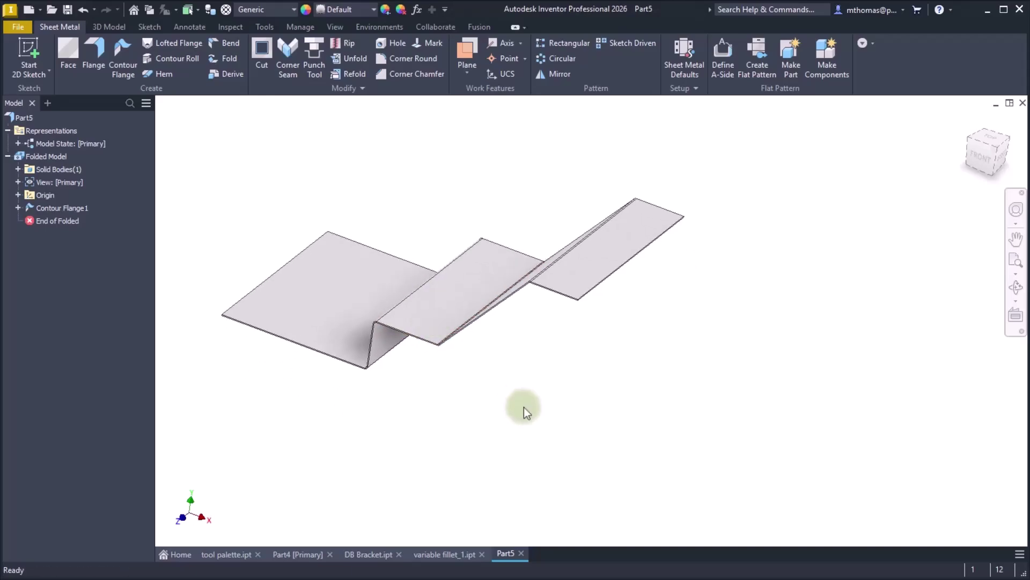
pyautogui.click(414, 58)
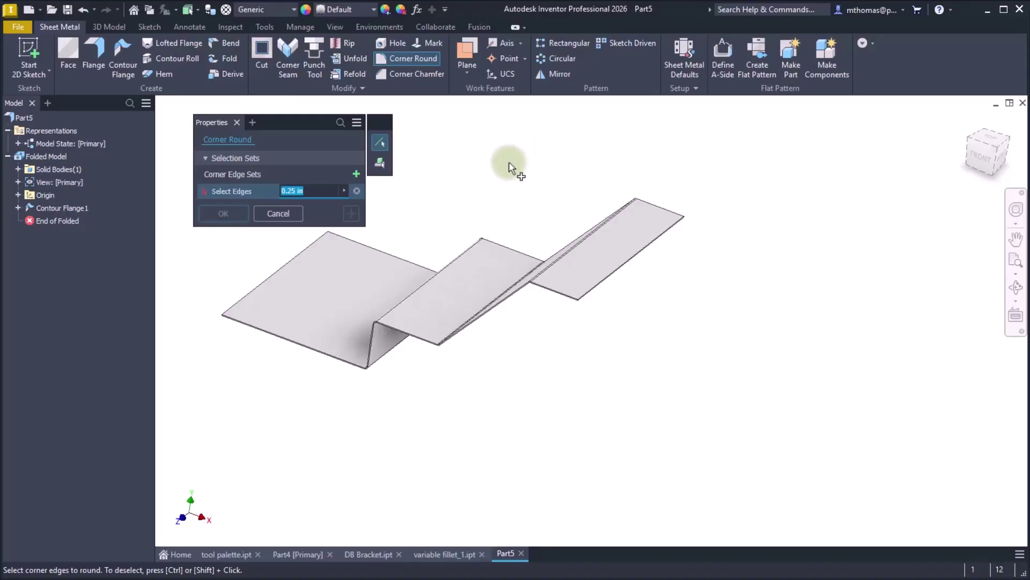
pyautogui.moveTo(507, 161); pyautogui.dragTo(748, 359)
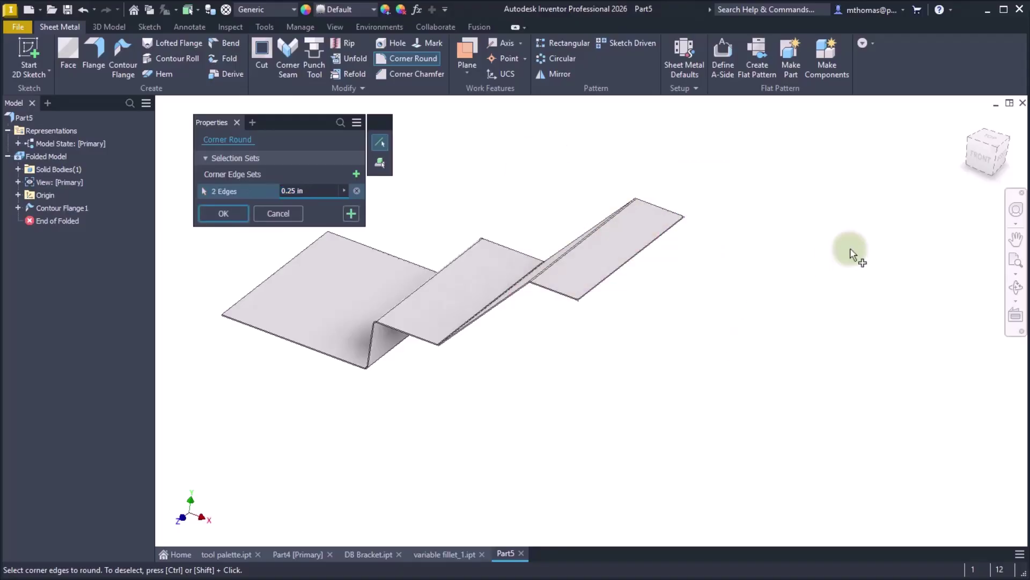
pyautogui.click(381, 162)
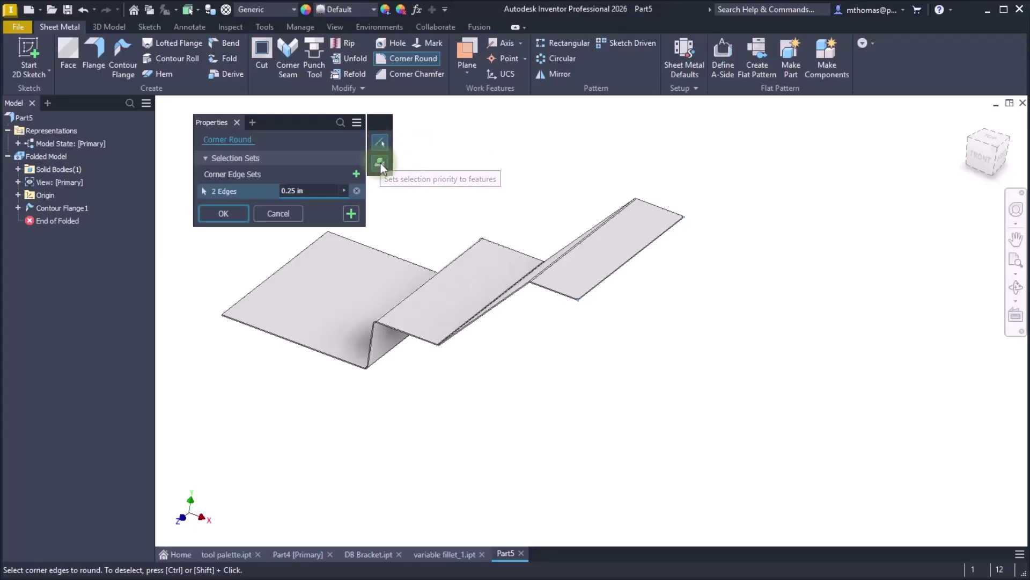
pyautogui.click(405, 322)
pyautogui.click(478, 214)
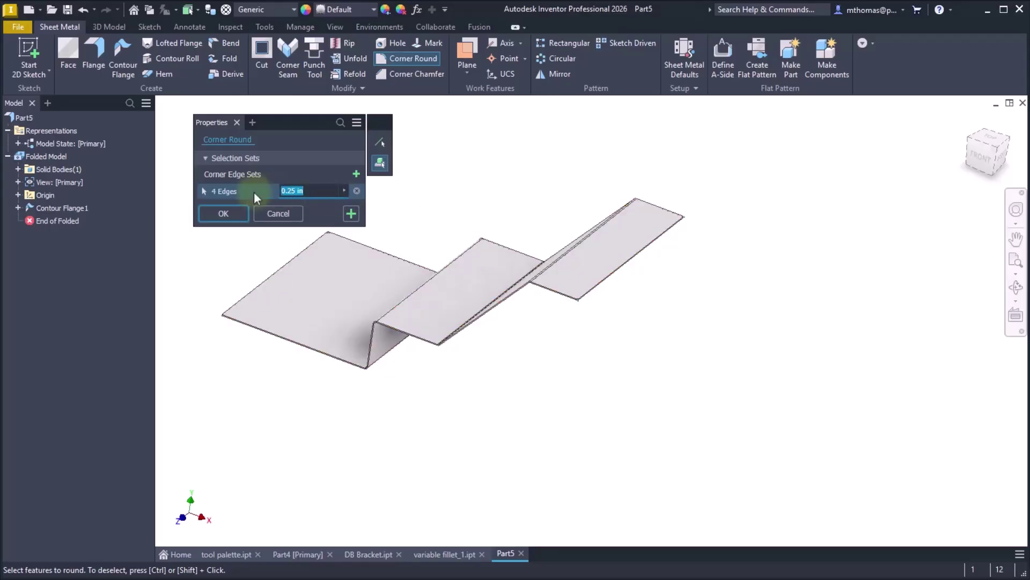
pyautogui.write('3')
pyautogui.click(223, 213)
# - Create Sketch2 on the flange's large flat face with one point, then finish the sketch
pyautogui.click(328, 302)
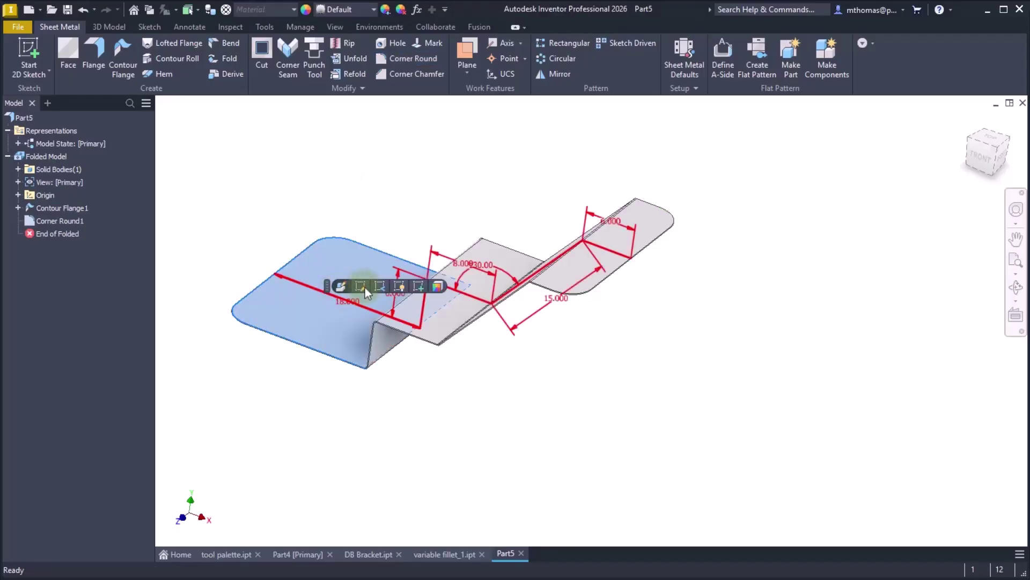
pyautogui.click(418, 220)
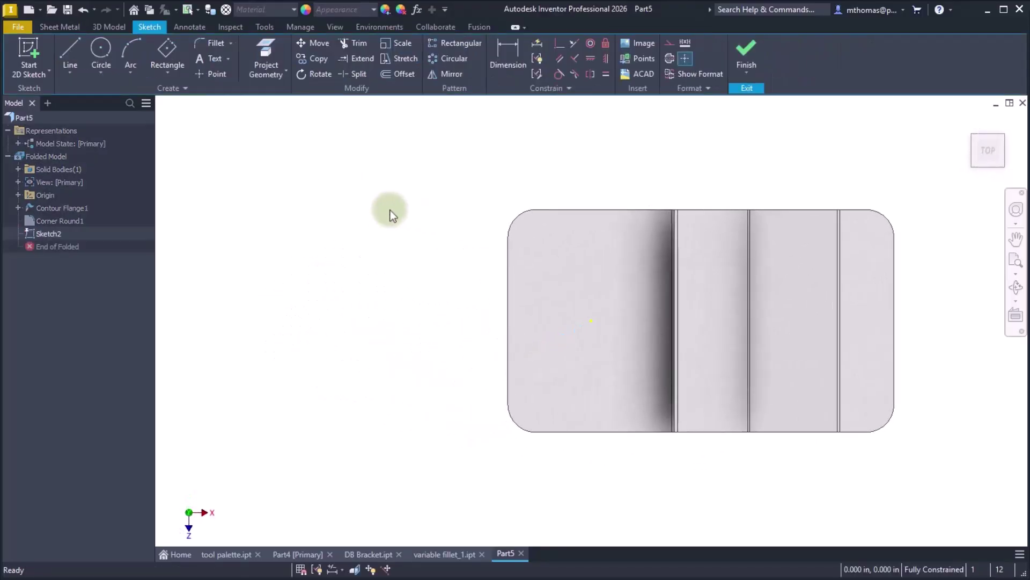
pyautogui.click(211, 73)
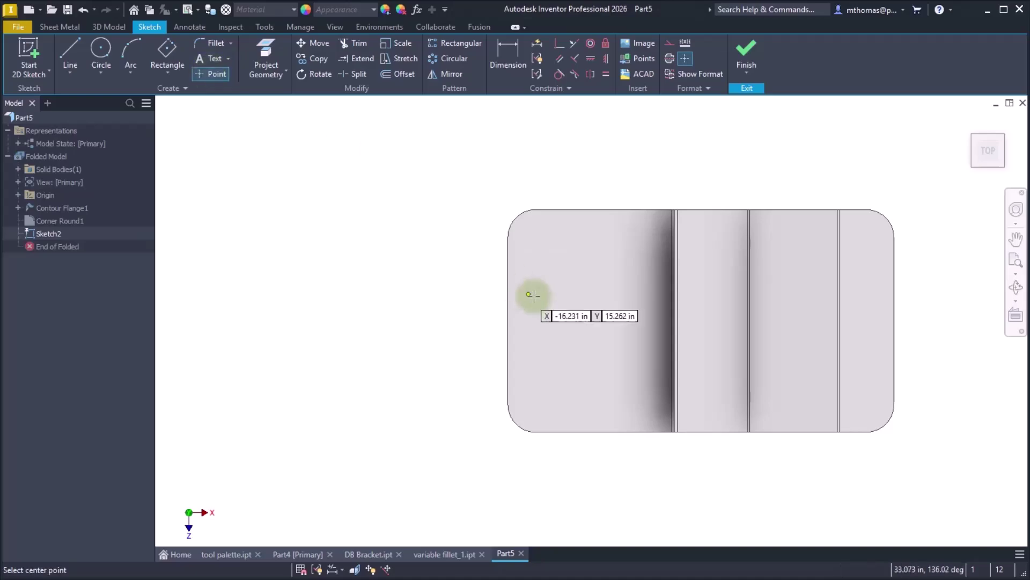
pyautogui.click(556, 320)
pyautogui.click(746, 50)
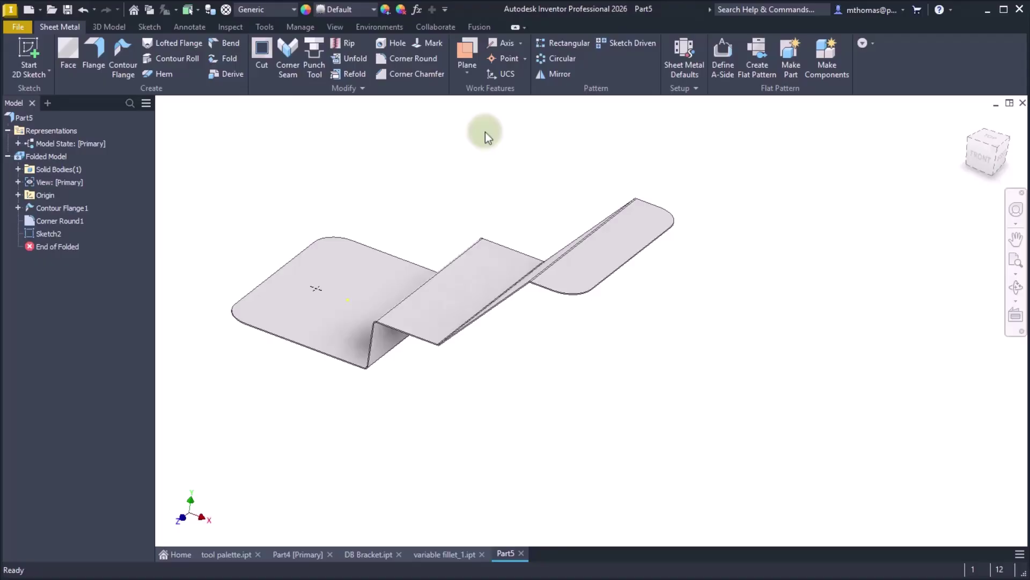
# - Place a D-Sub connector 5 punch rotated 90 with connector_width 2
pyautogui.click(316, 56)
pyautogui.moveTo(410, 187); pyautogui.dragTo(520, 198, button='middle')
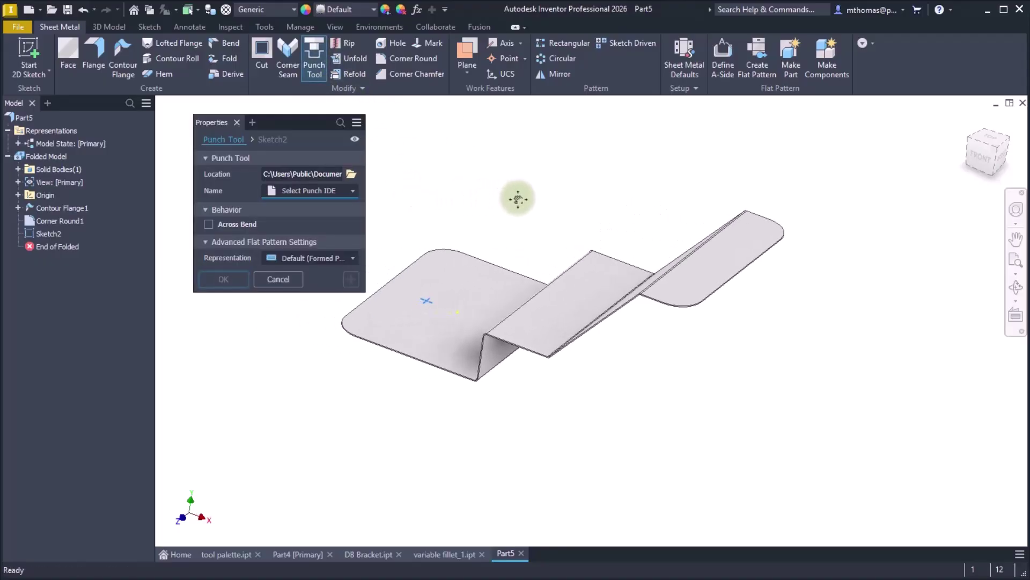
pyautogui.click(335, 186)
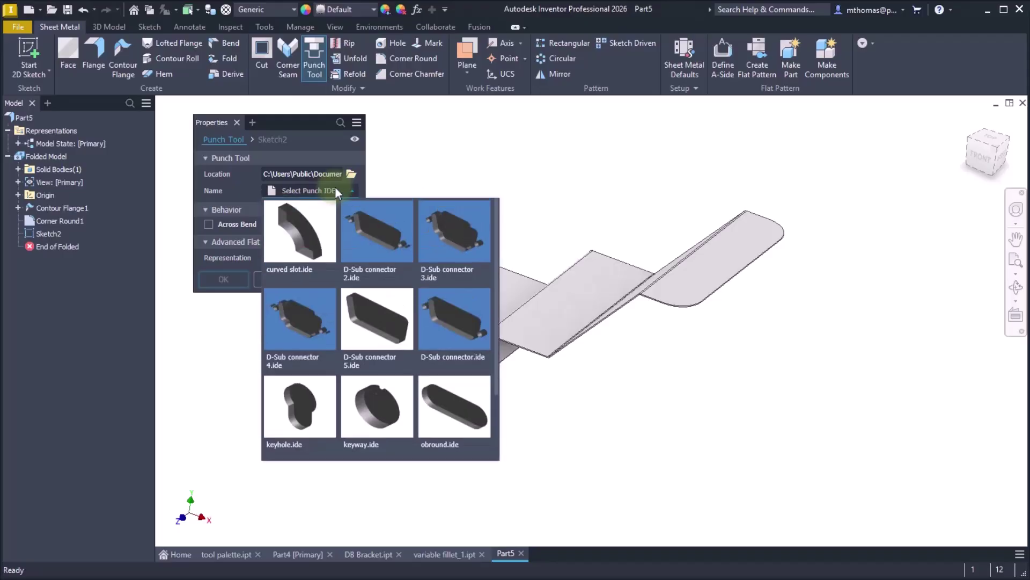
pyautogui.click(478, 224)
pyautogui.click(280, 242)
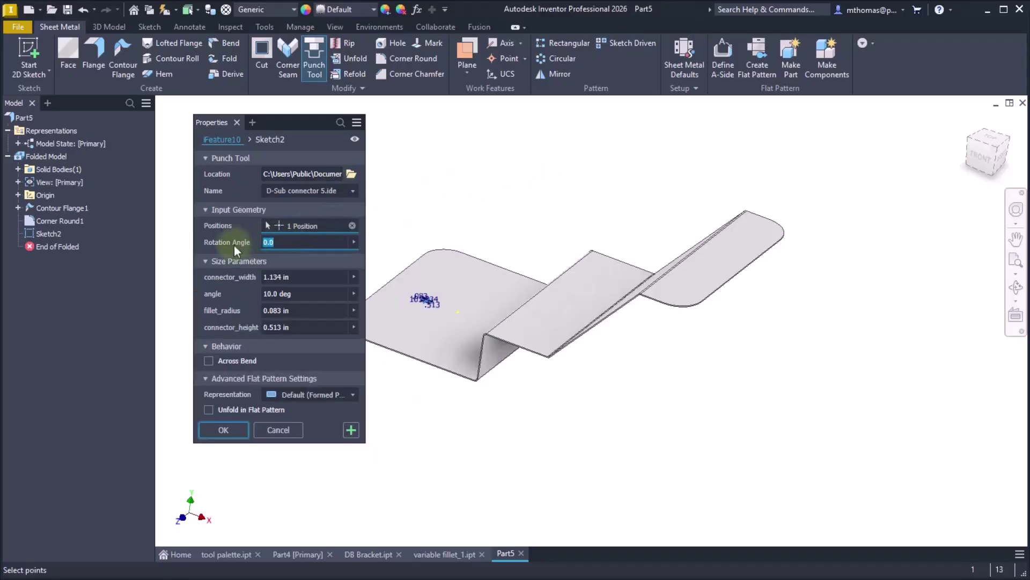
pyautogui.write('90')
pyautogui.press('Tab')
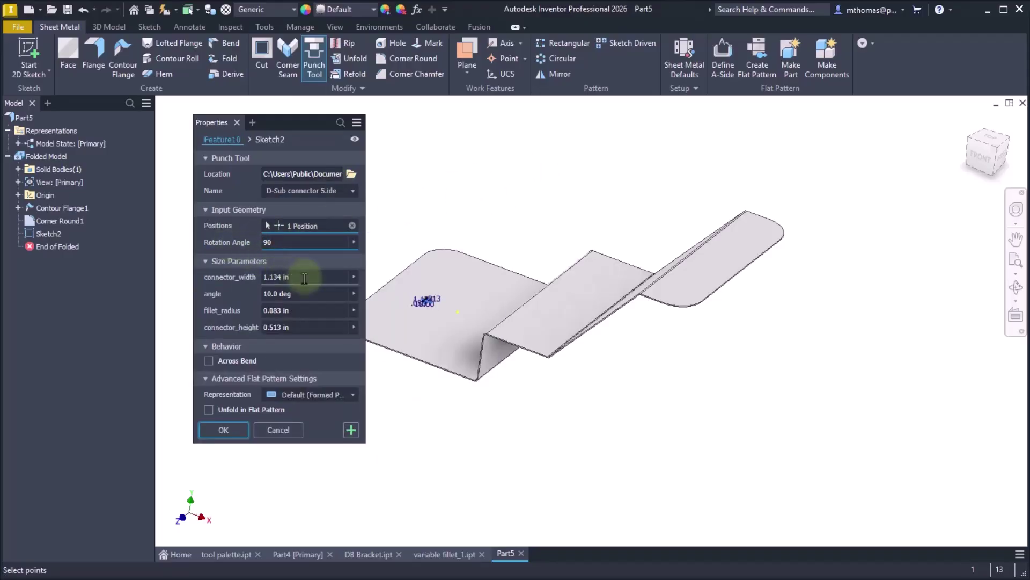
pyautogui.write('2')
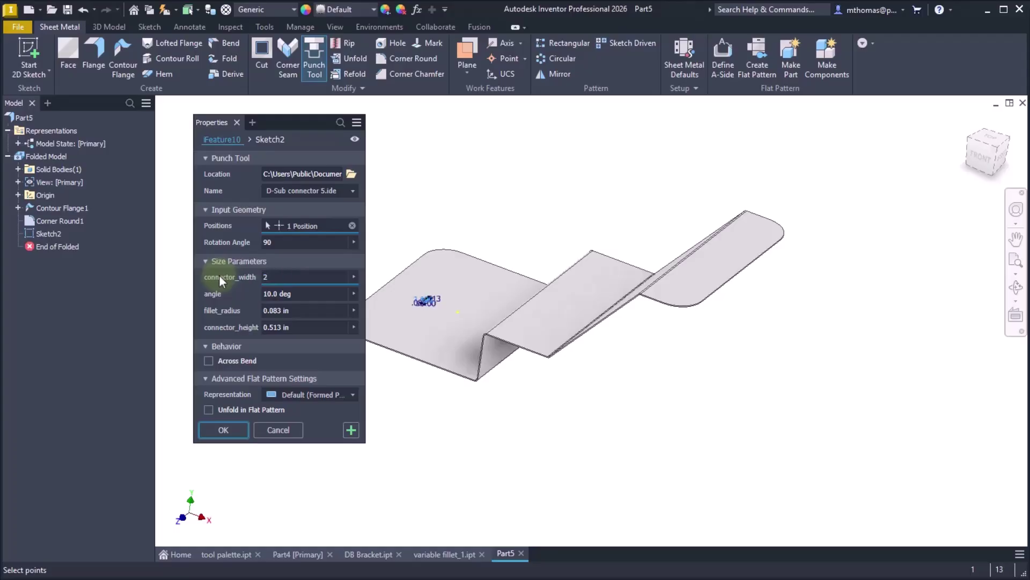
# - Adjust the punch's fillet_radius, set connector_height to 1, and apply the cutout
pyautogui.scroll(-5, 429, 298)
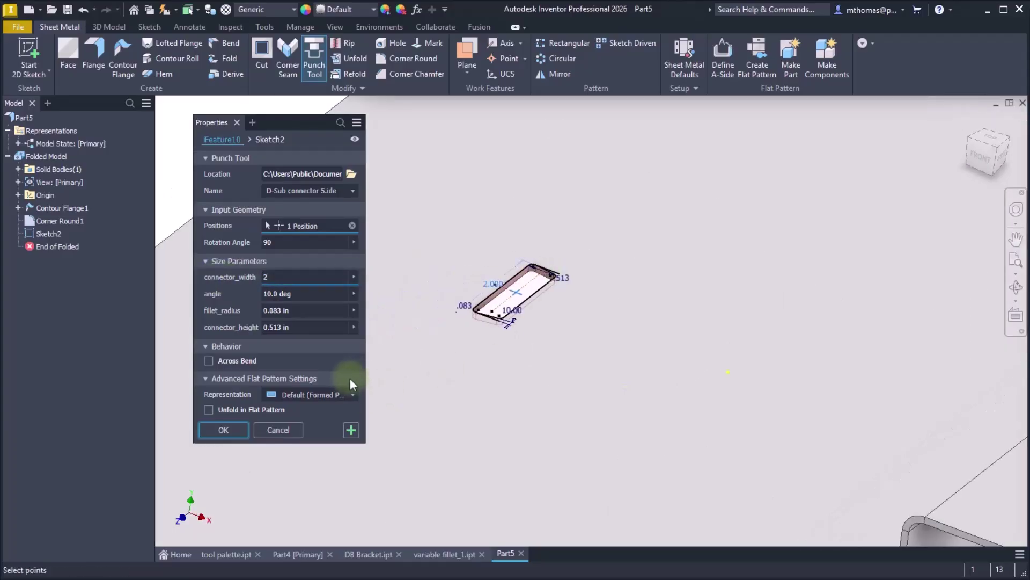
pyautogui.click(272, 311)
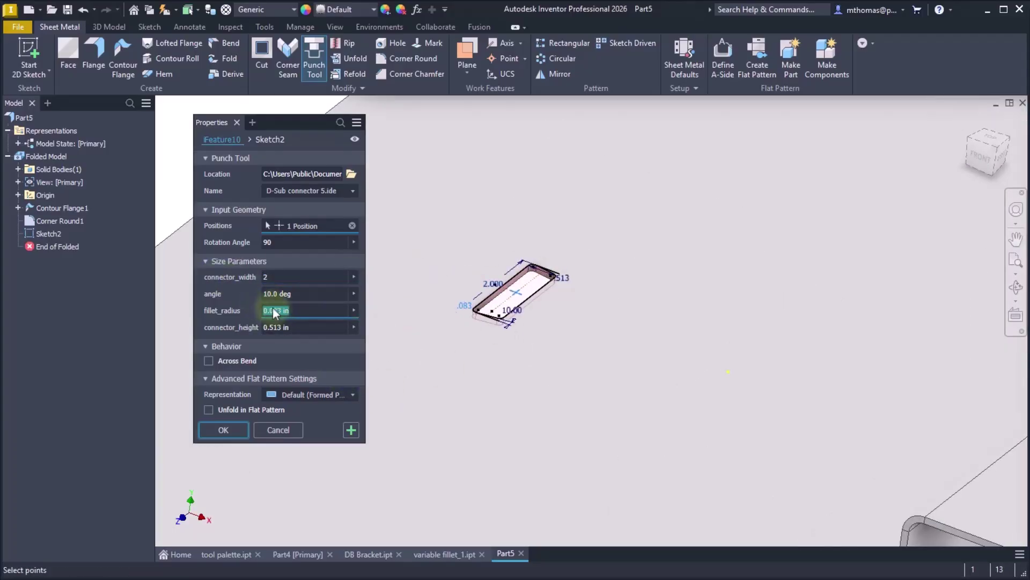
pyautogui.press('BackSpace')
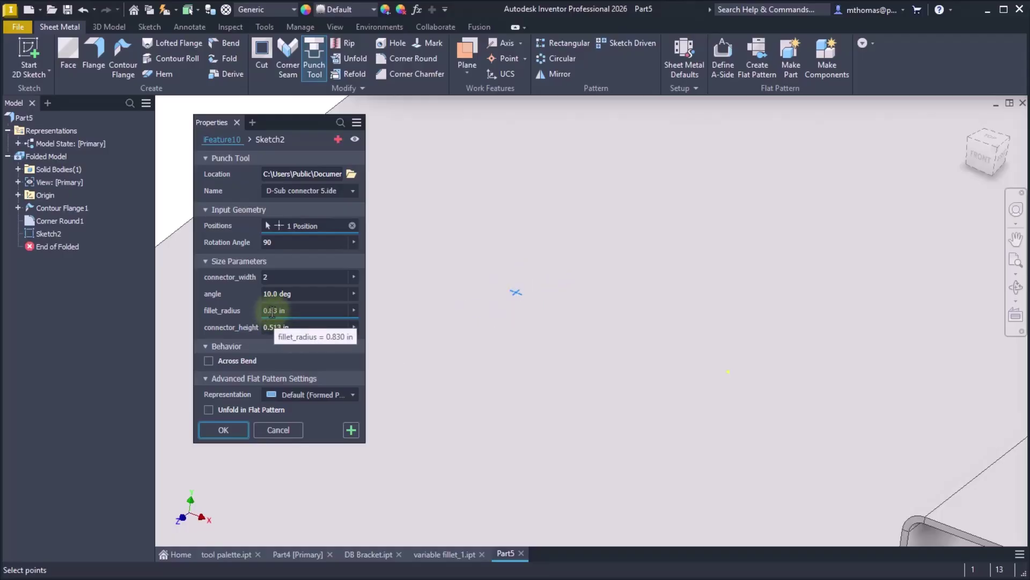
pyautogui.write('0')
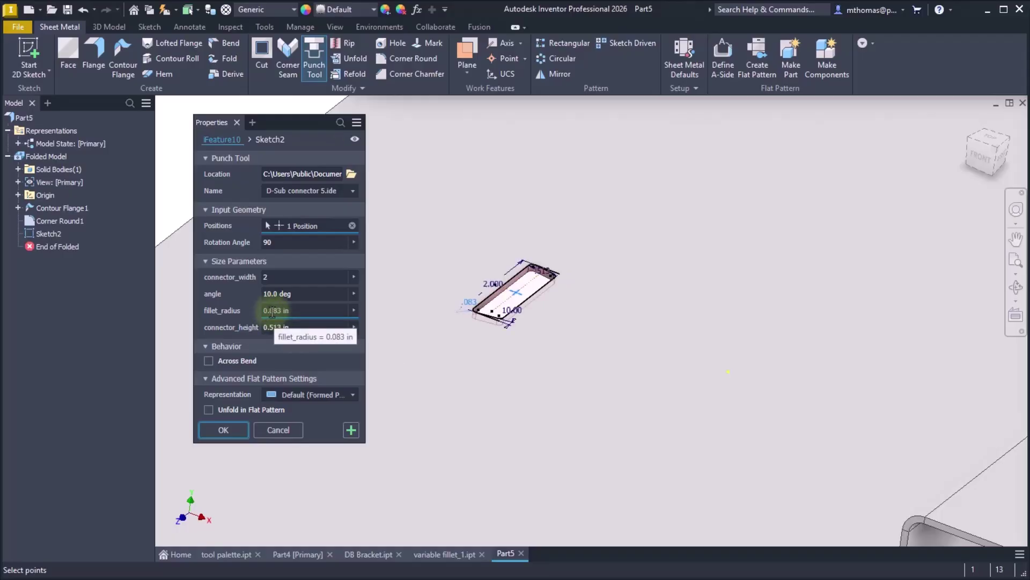
pyautogui.click(292, 327)
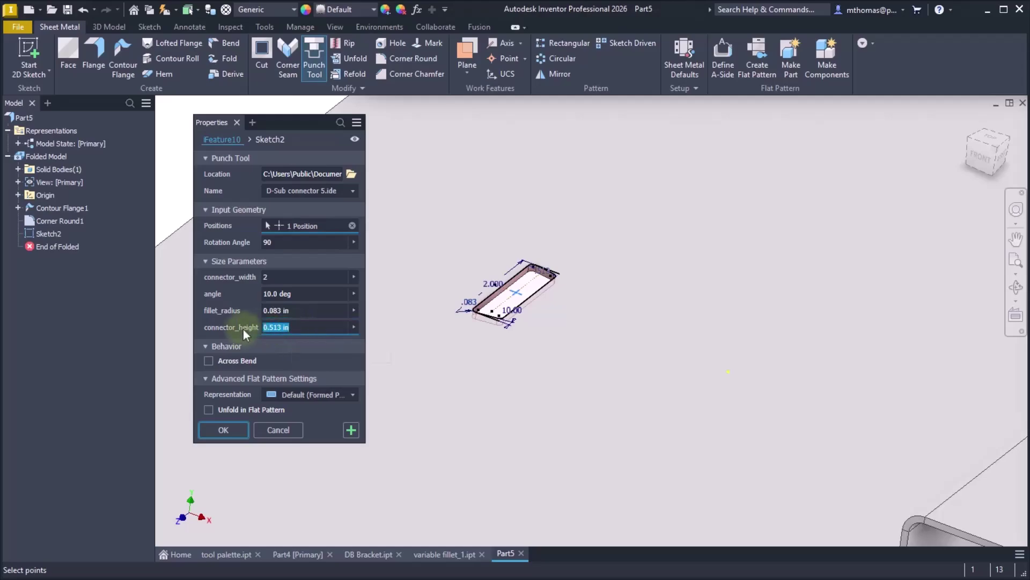
pyautogui.write('1')
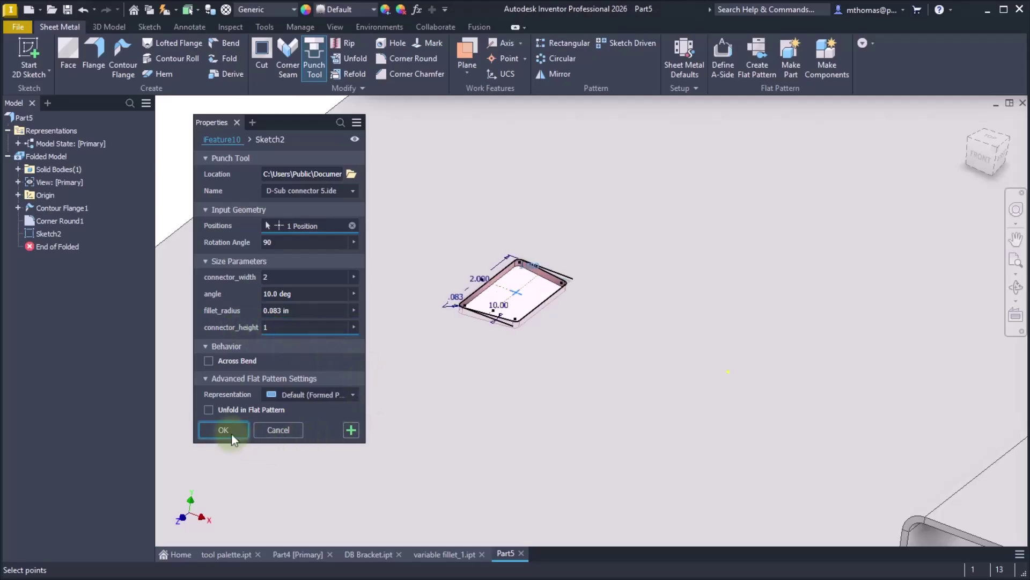
pyautogui.click(230, 433)
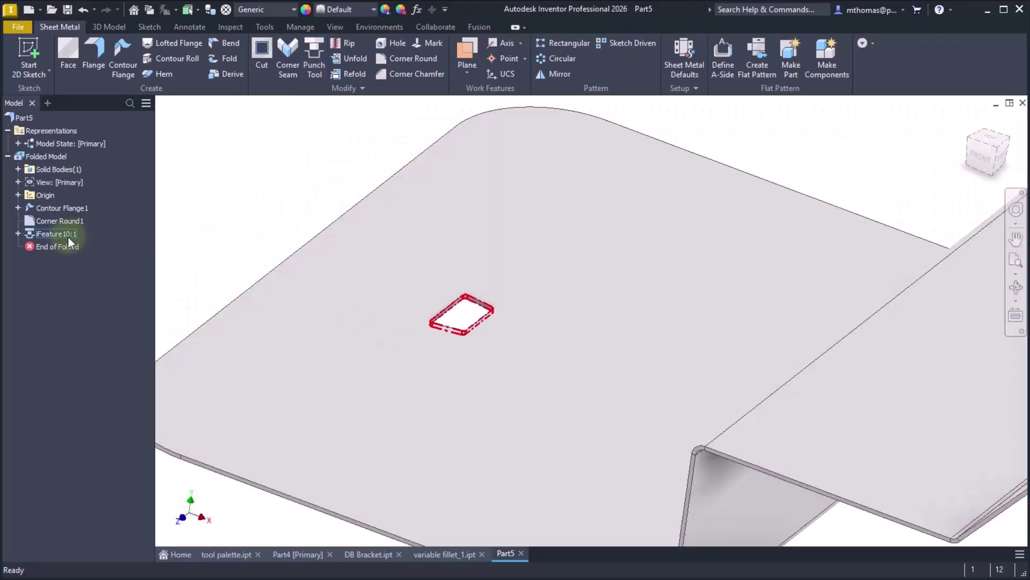
pyautogui.scroll(-6, 159, 237)
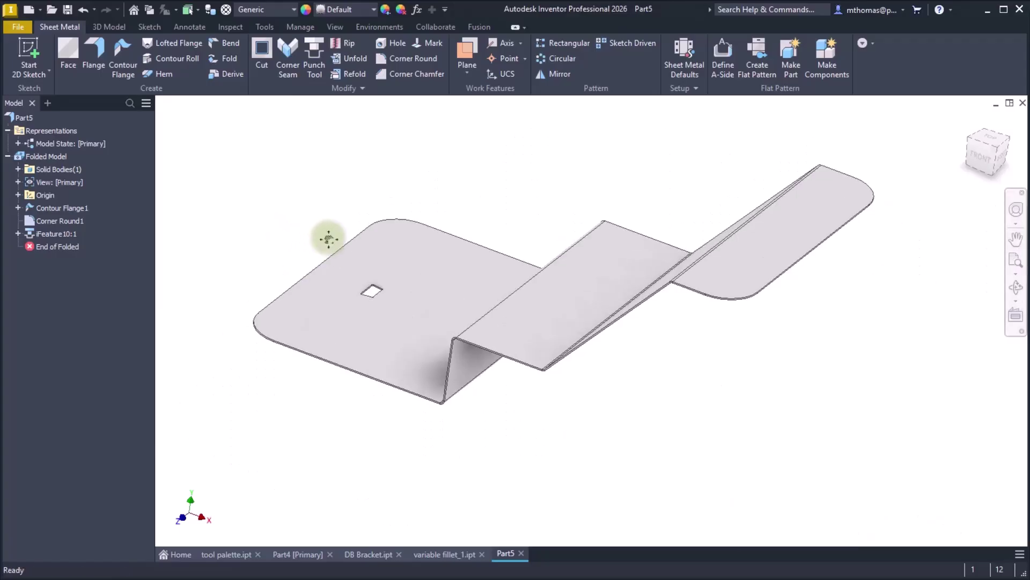